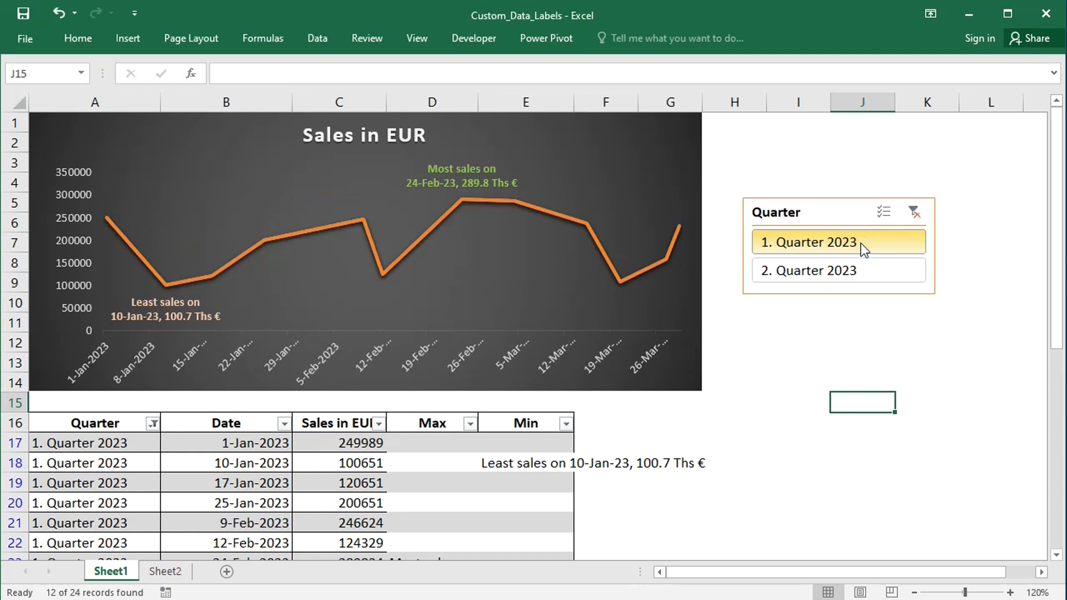
Filter the finished example to 2. Quarter 2023 with the Quarter slicer and clear the filter again
click(850, 273)
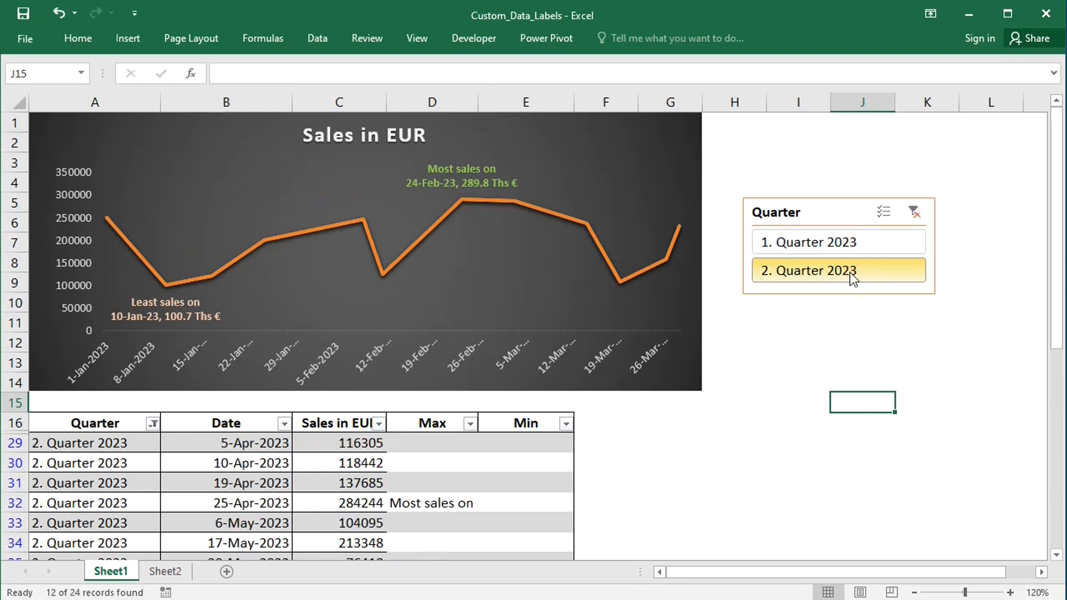
click(916, 211)
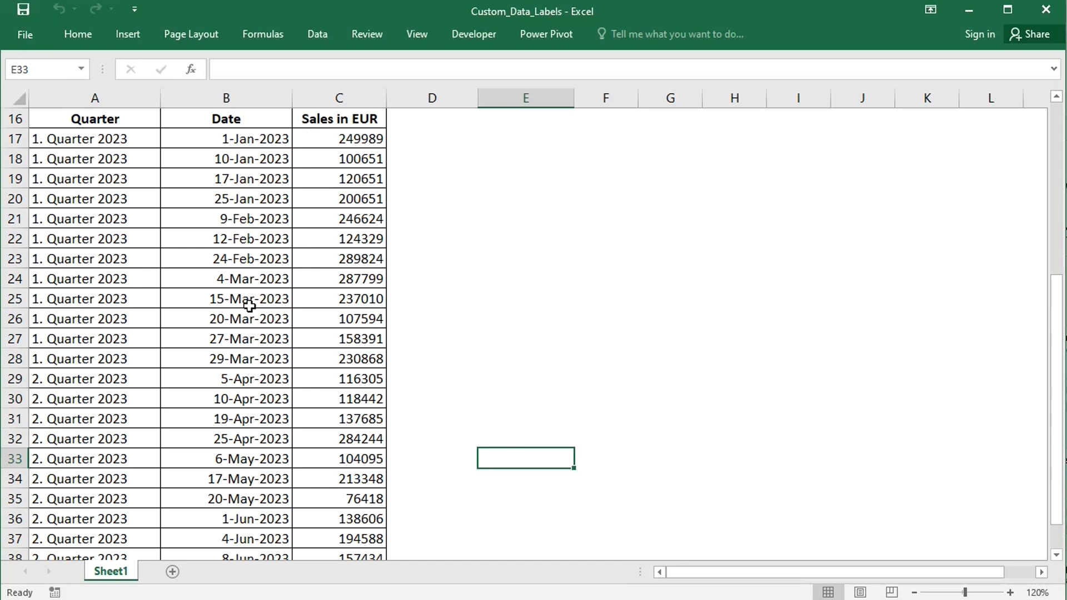
Convert the sales data range A16:C39 into a table with headers
click(314, 157)
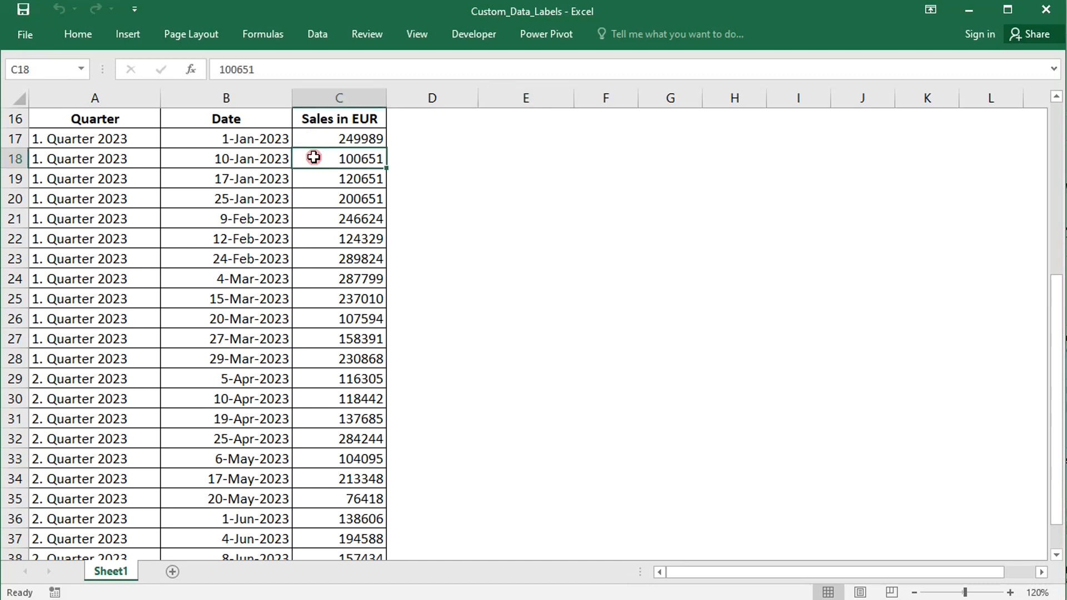
key(ctrl+t)
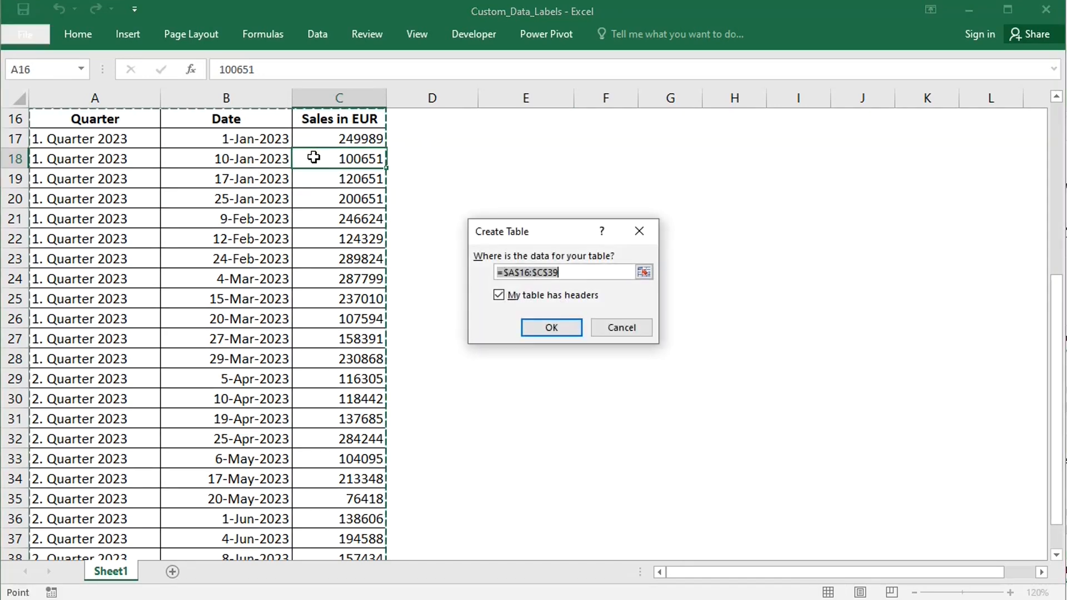
click(578, 329)
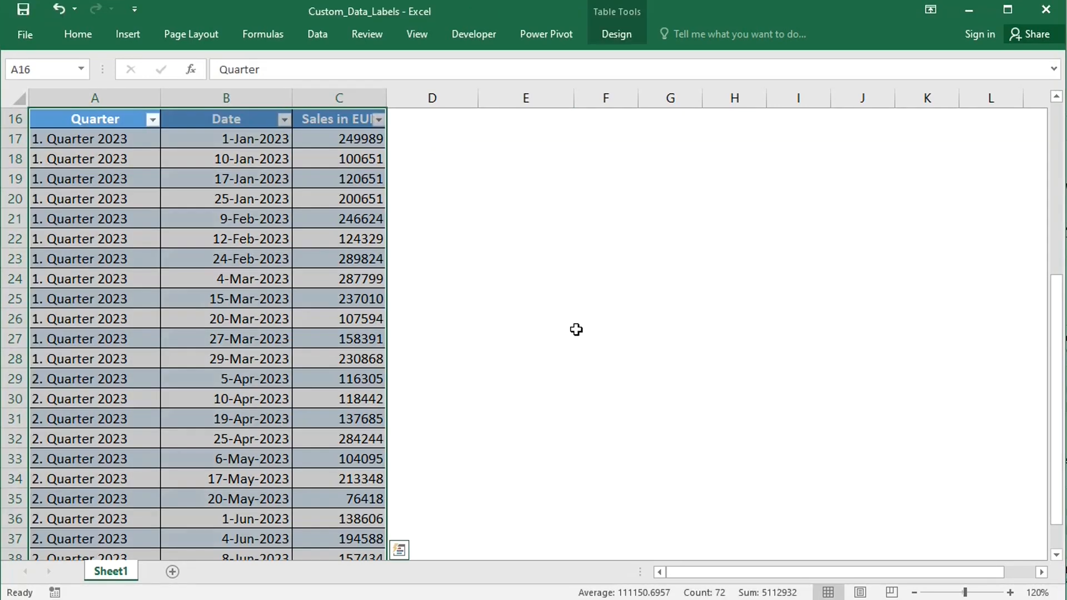
Apply the light black table style with grey banded rows to the sales table
click(617, 35)
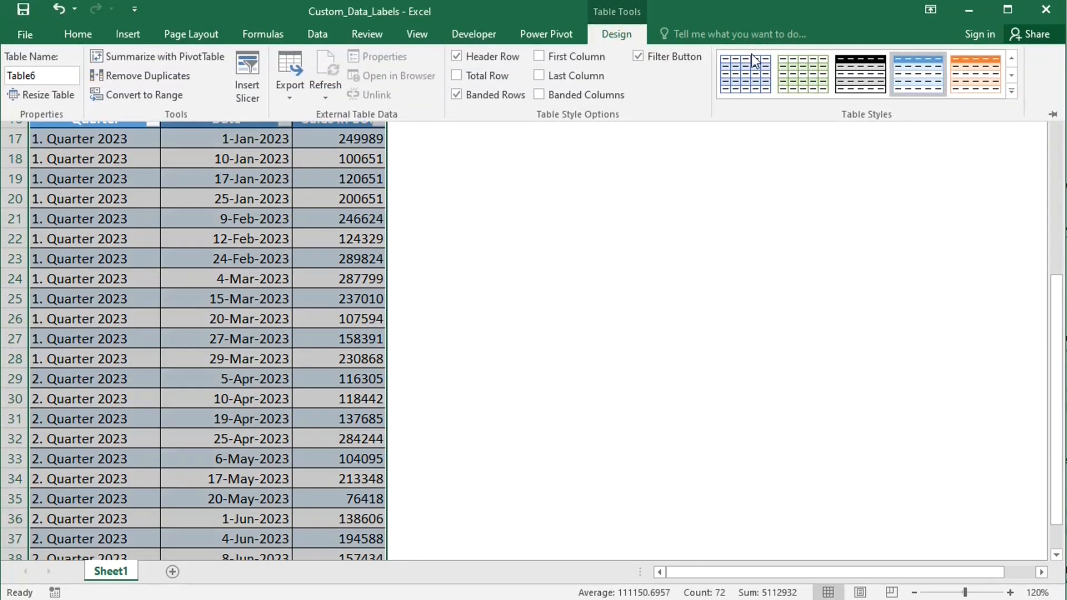
click(1012, 91)
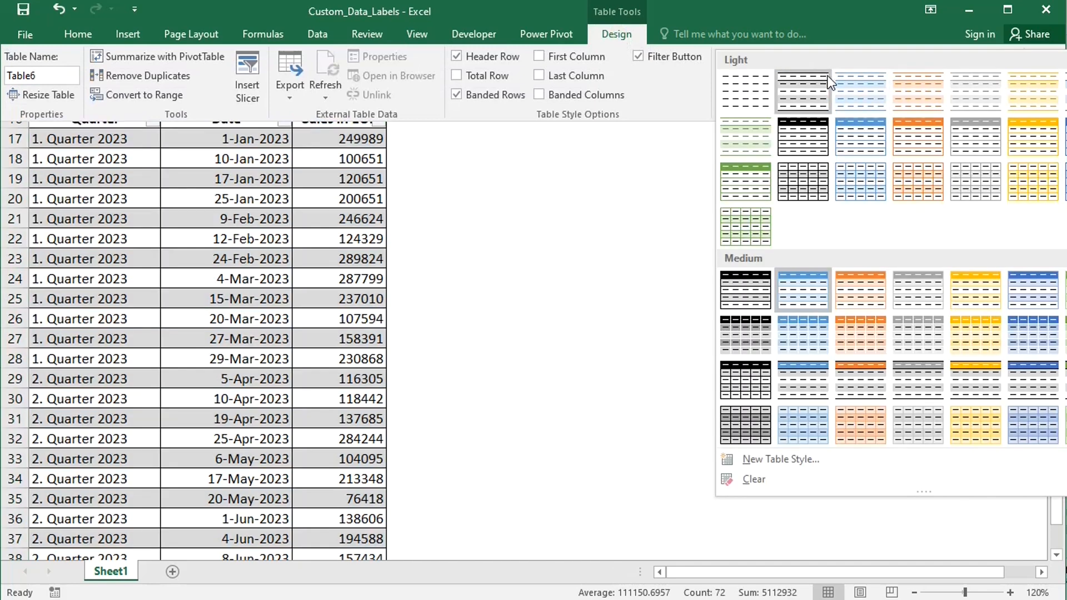
click(829, 77)
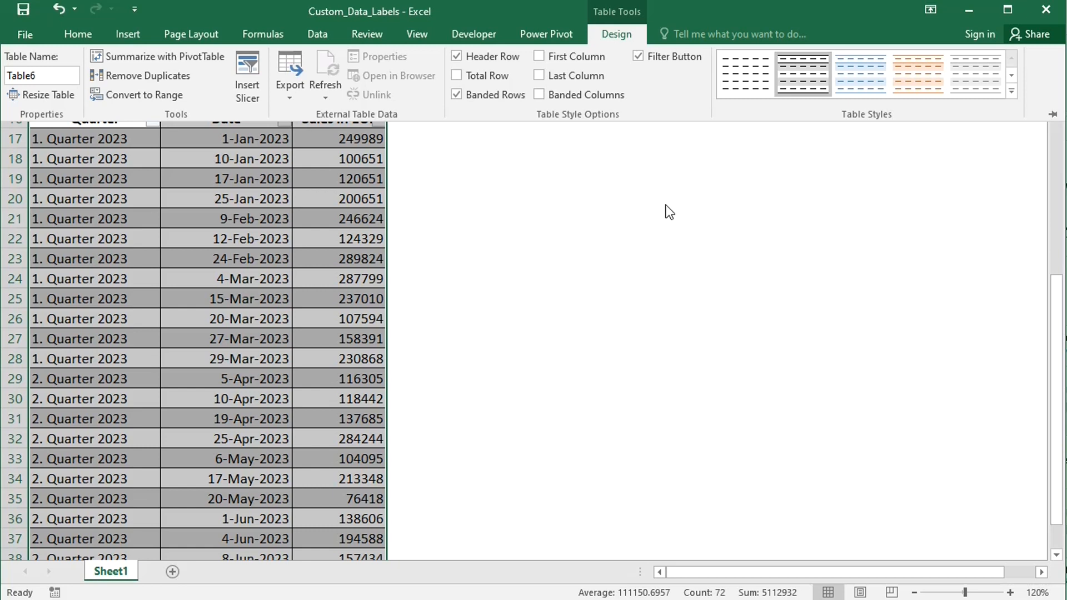
Insert a slicer for the Quarter field of the sales table
drag(1056, 305, 1058, 143)
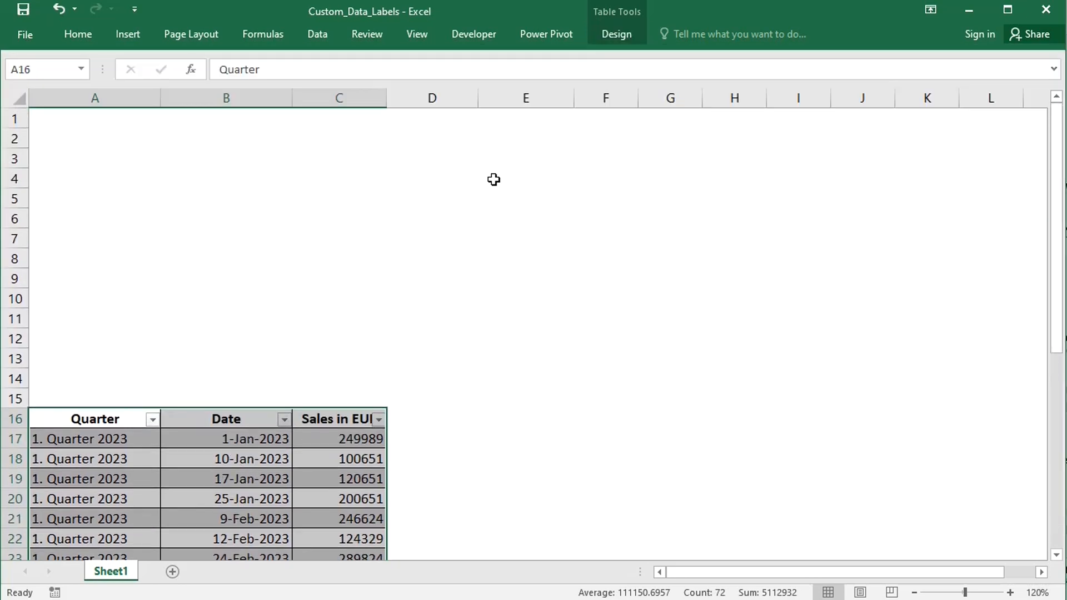
click(128, 35)
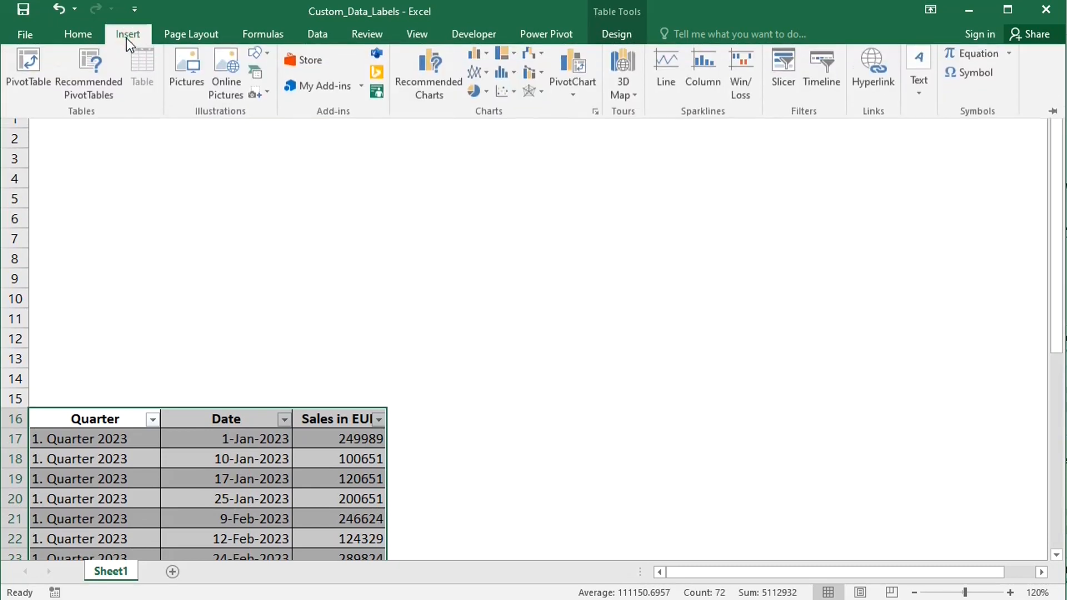
click(783, 70)
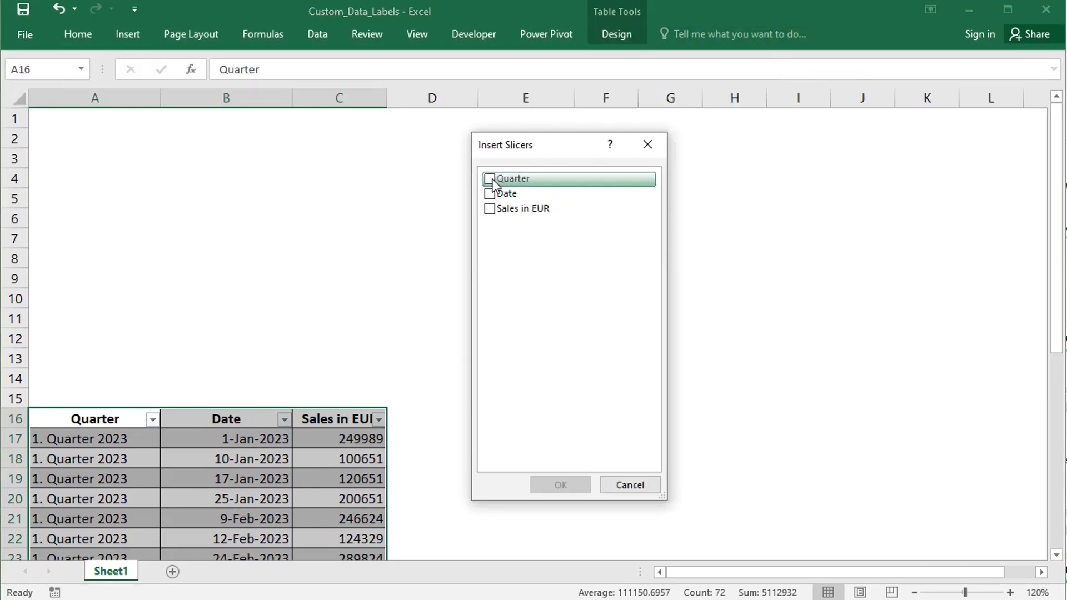
click(490, 179)
click(551, 486)
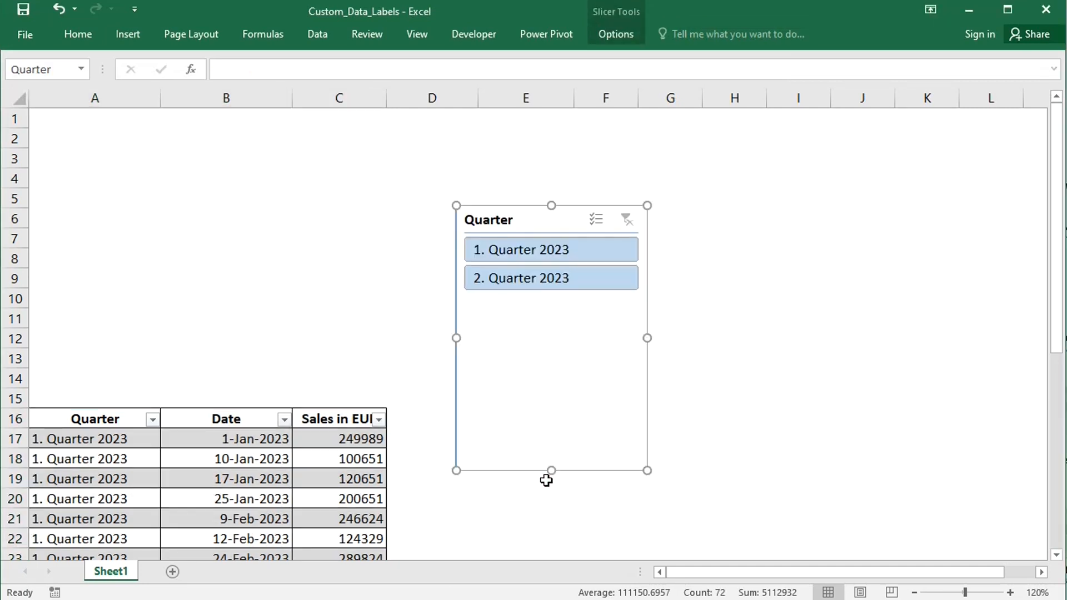
Reduce the Quarter slicer's height to 1" and give it the light orange slicer style
click(619, 31)
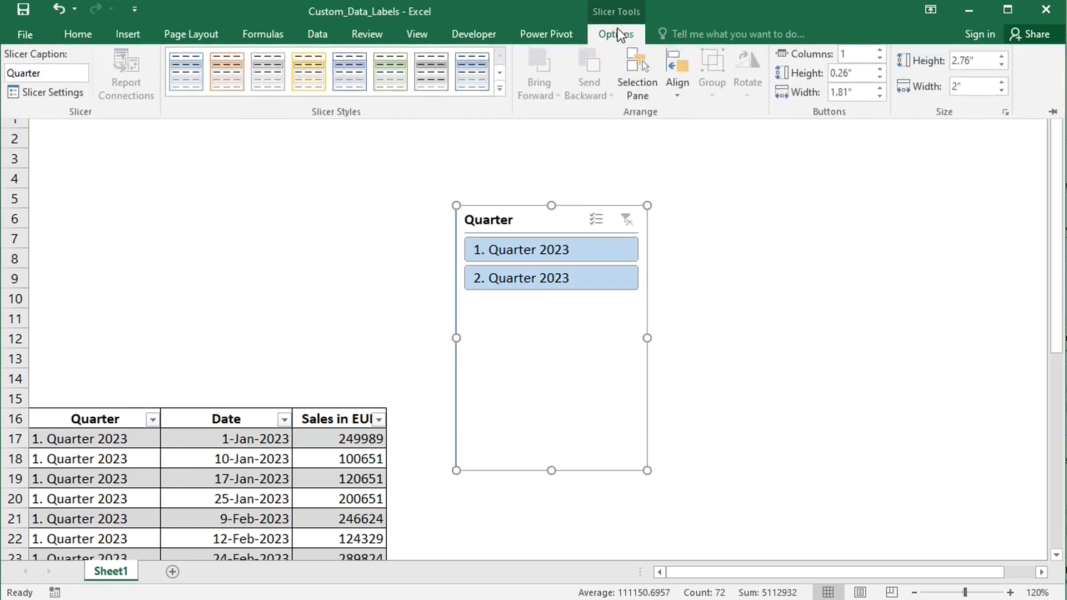
click(1001, 67)
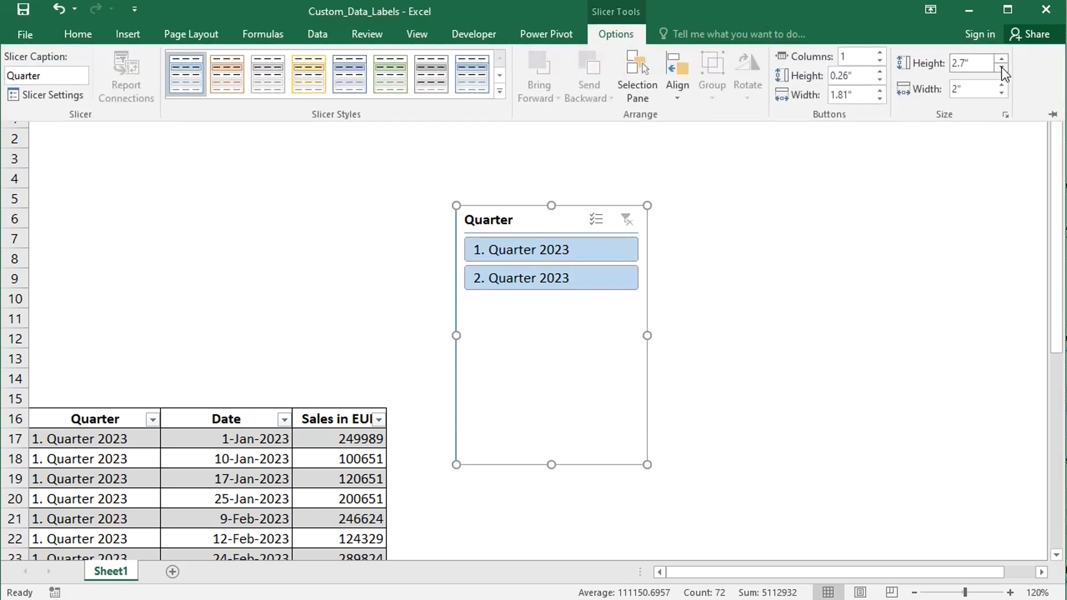
click(1002, 69)
click(1002, 72)
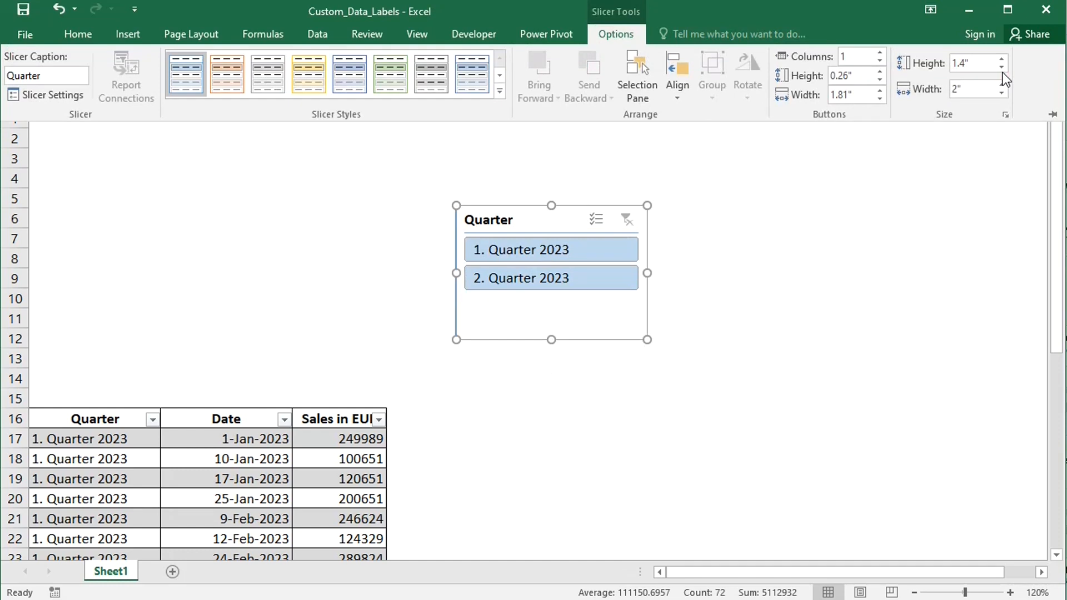
click(1002, 69)
click(1002, 69)
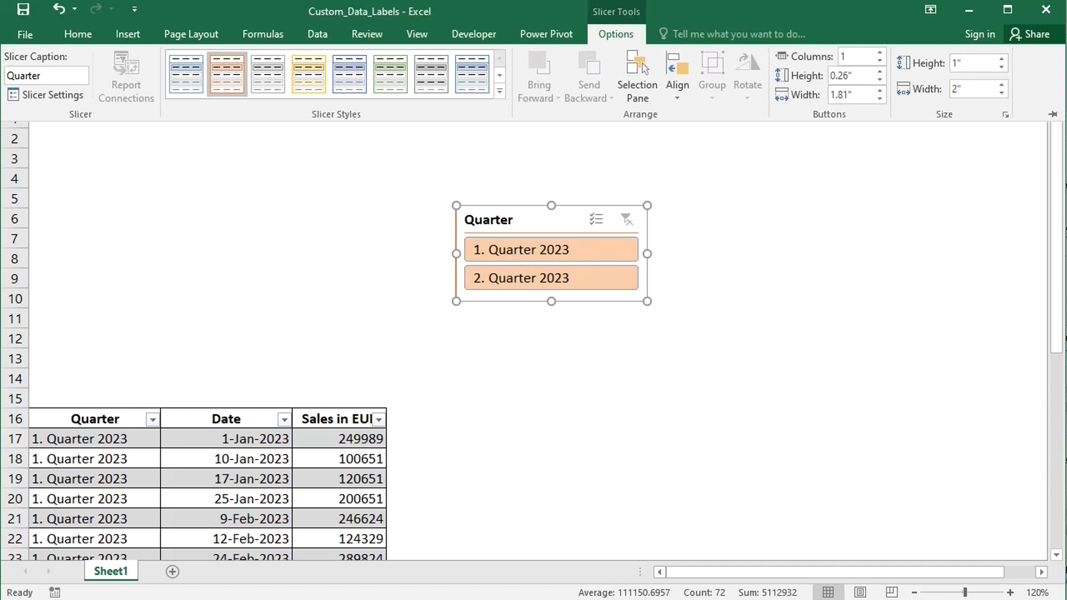
Insert a default chart from the Date and Sales in EUR columns, headers included, down to row 39
click(224, 421)
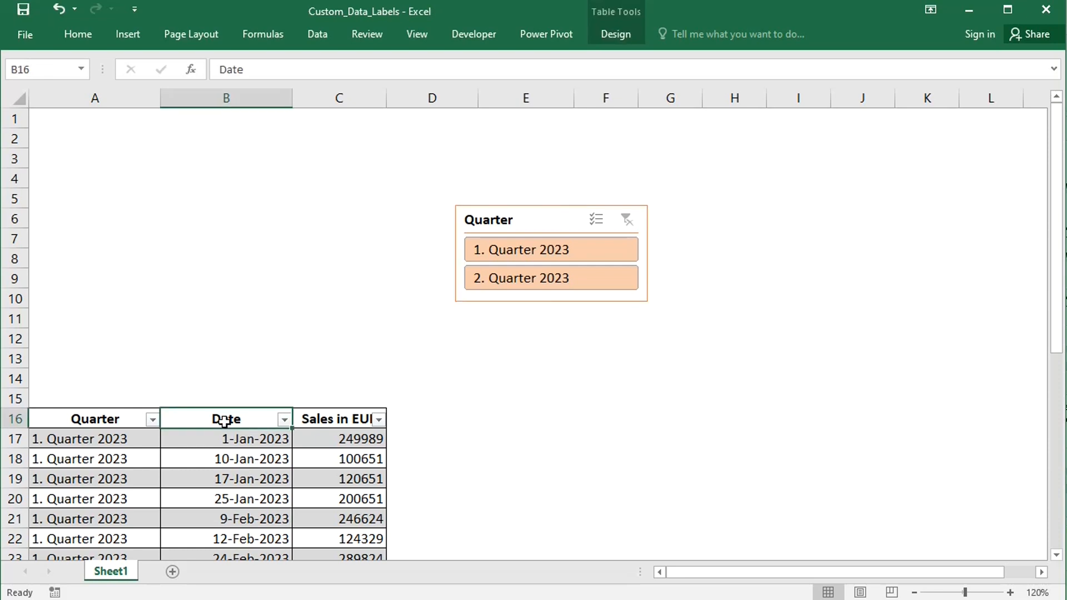
key(ctrl+shift+Down)
key(shift+Right)
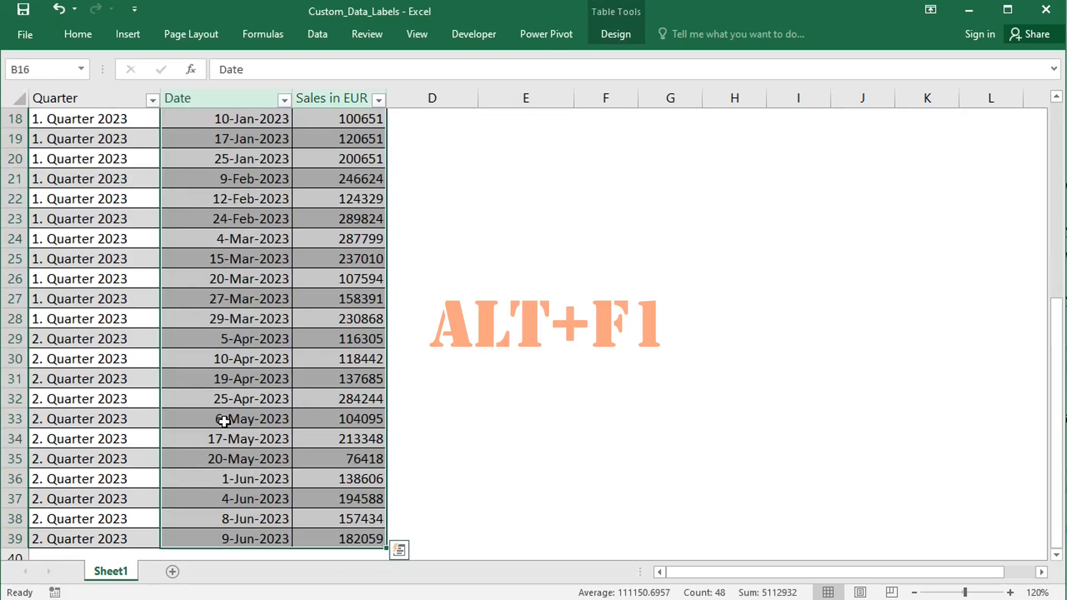
key(alt+F1)
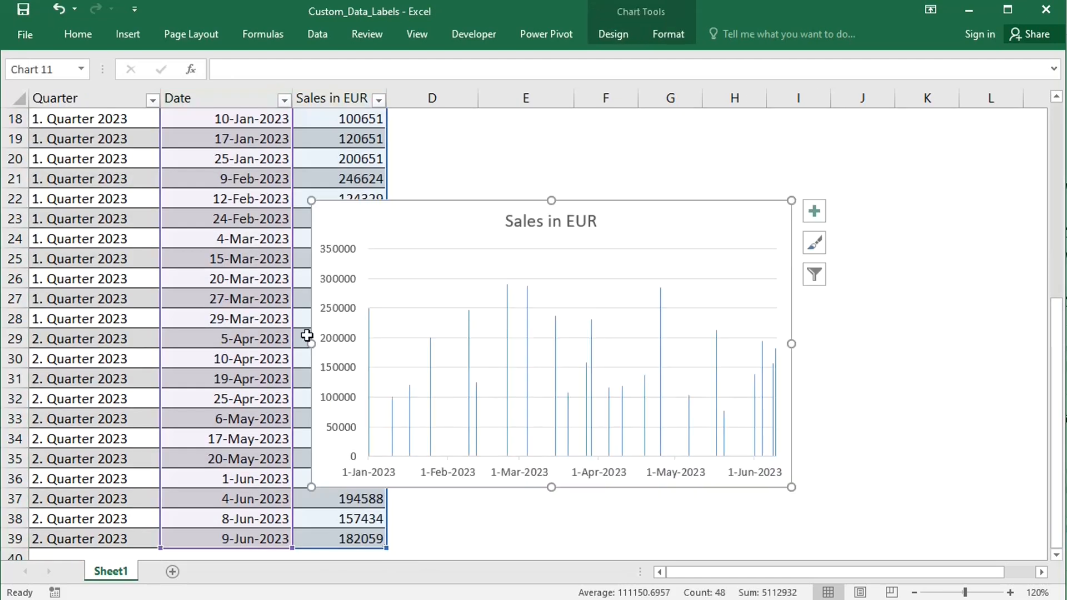
Change the Sales in EUR chart from clustered columns to a basic Line chart
click(616, 39)
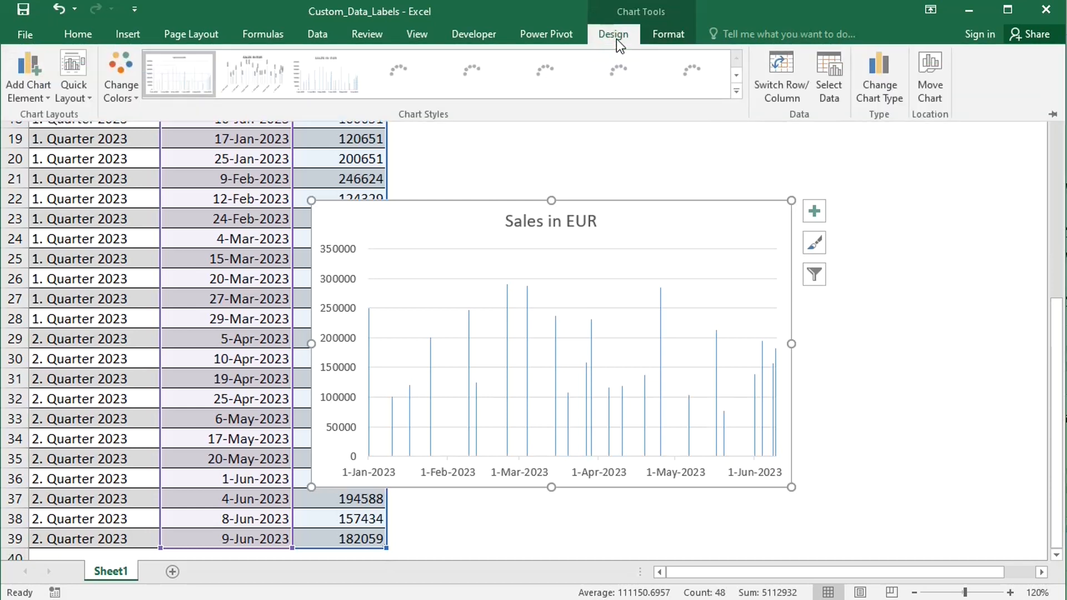
click(873, 68)
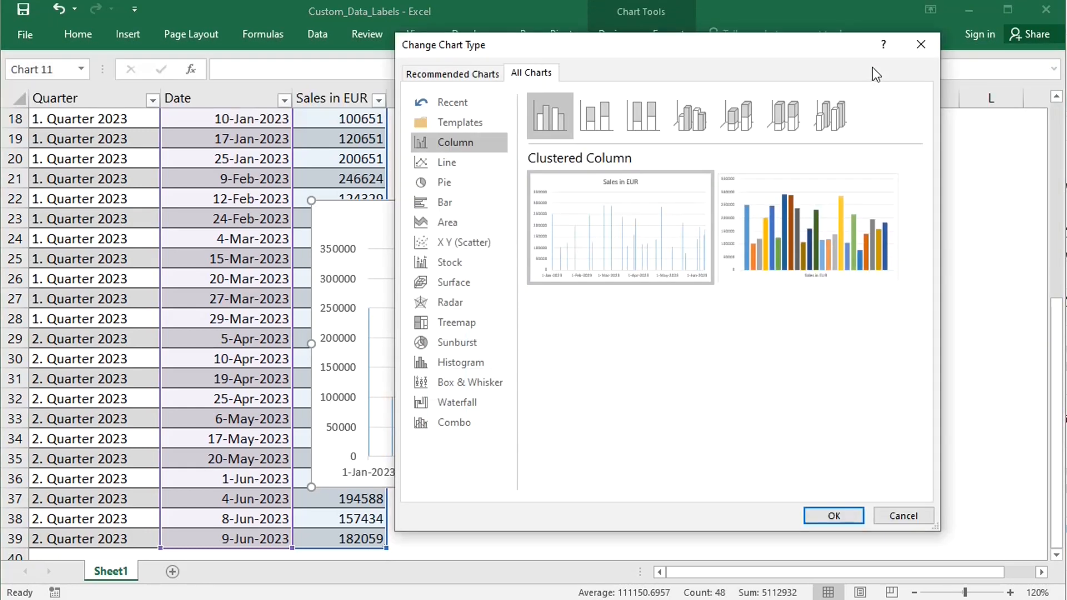
click(446, 163)
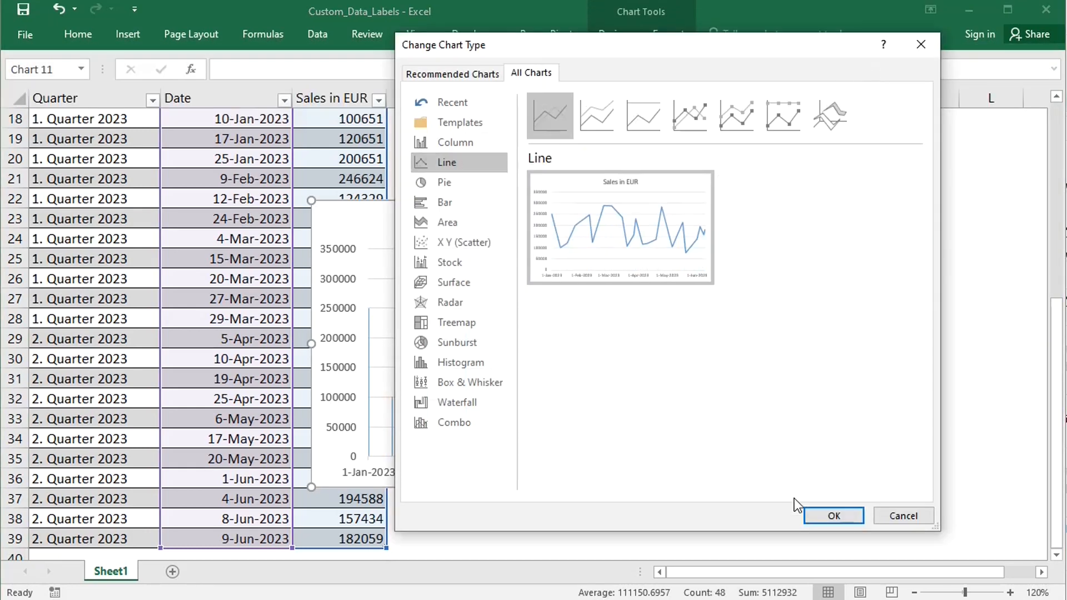
click(832, 516)
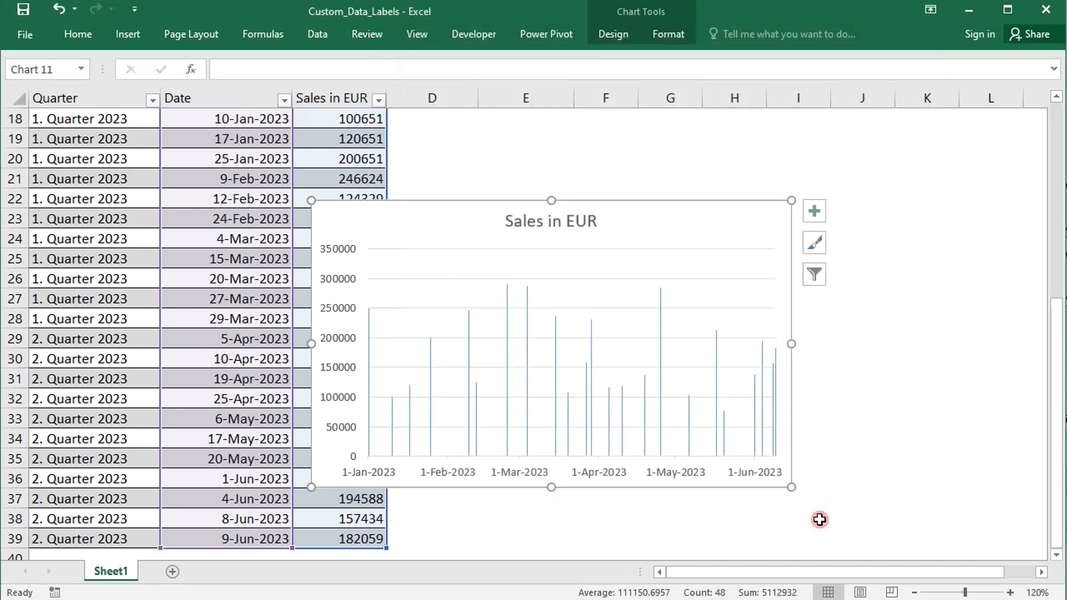
Recolour the line chart with the orange palette and apply the chart style with the dark gradient background
click(614, 34)
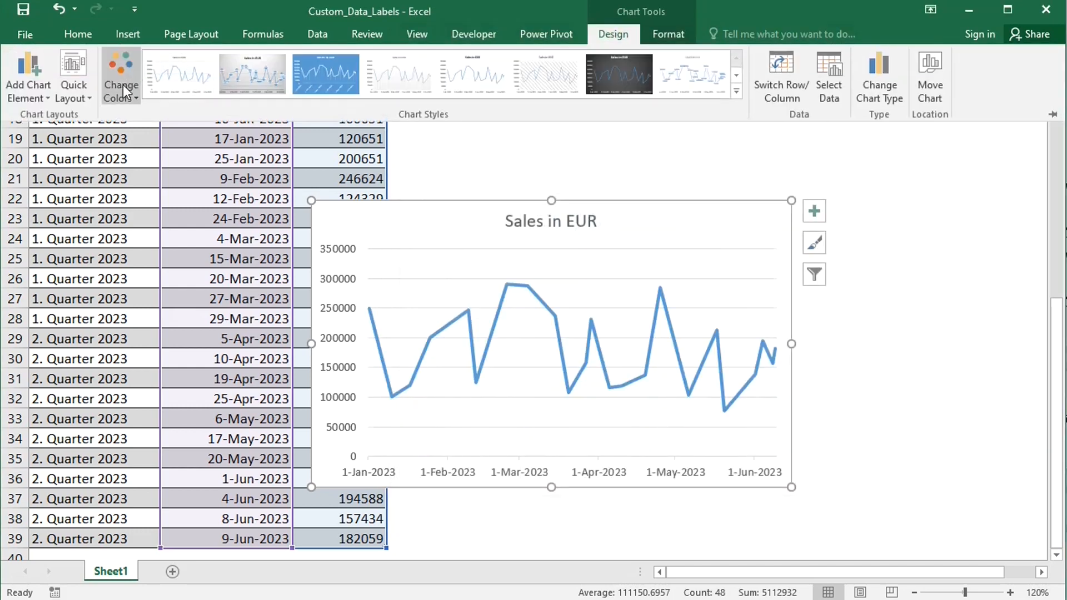
click(122, 85)
click(150, 192)
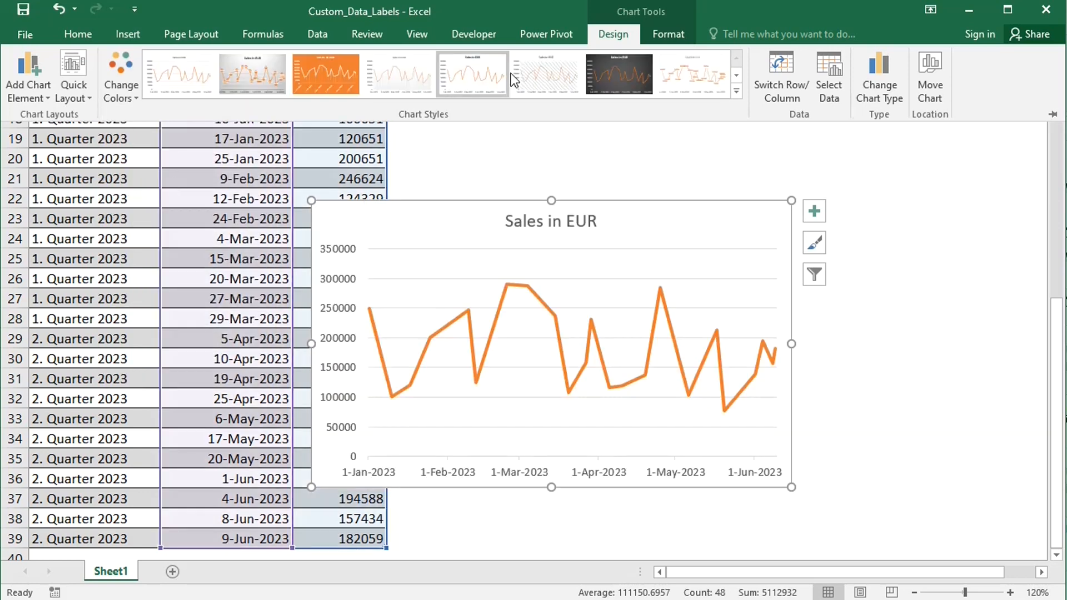
click(603, 79)
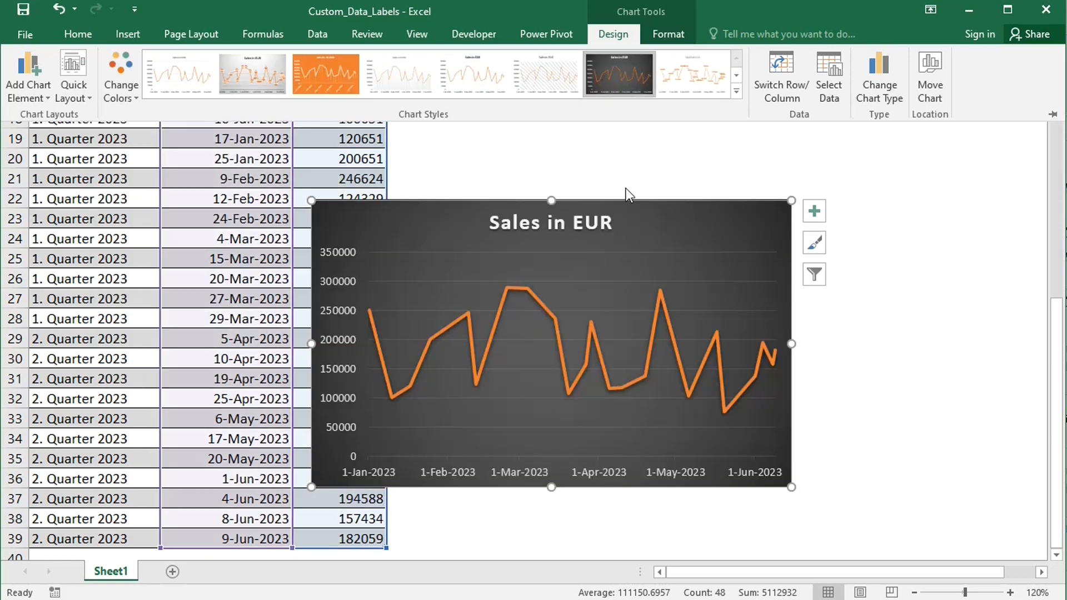
key(ctrl+F1)
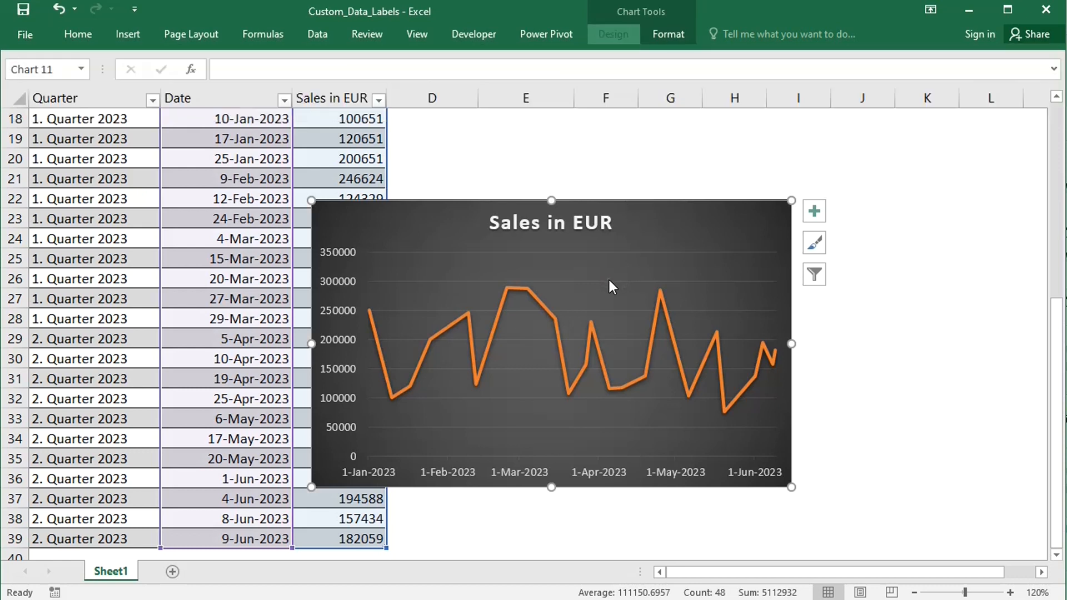
Cut the chart from beside the data rows and paste it at cell A1 above the table
click(606, 282)
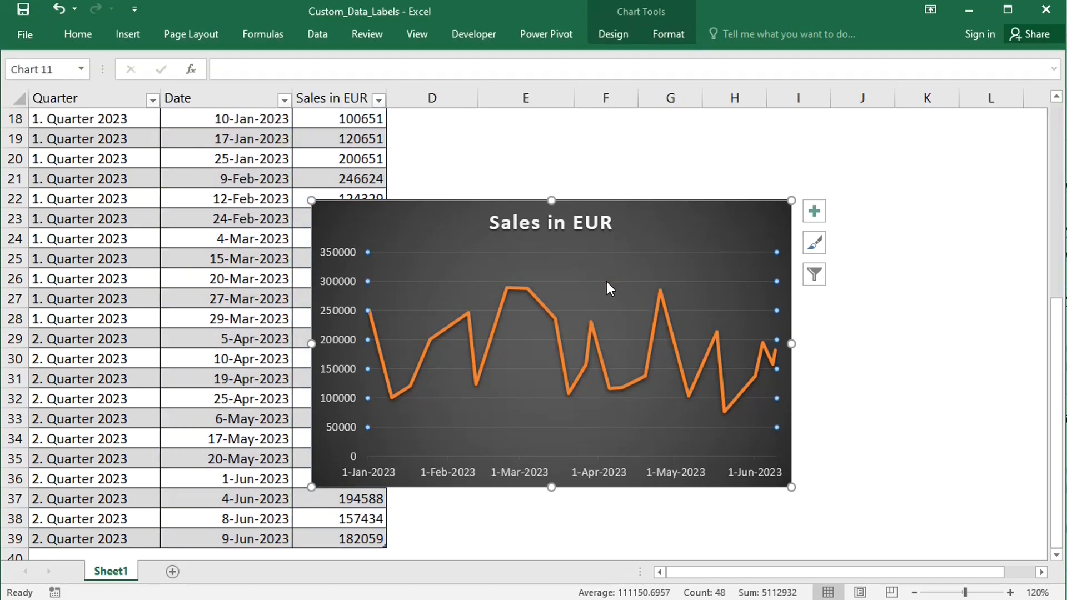
key(Escape)
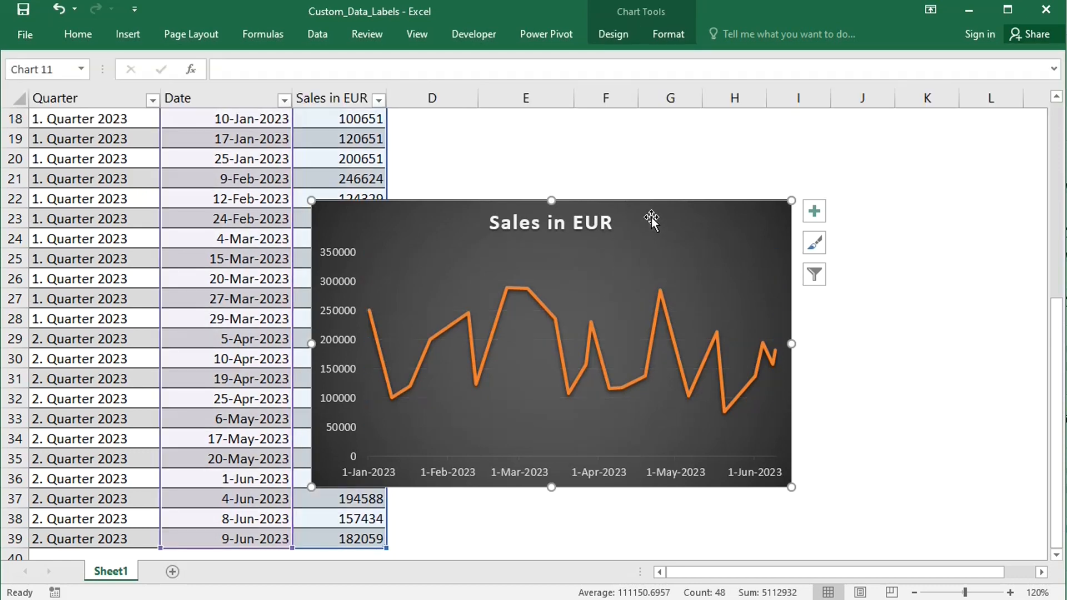
key(Delete)
drag(1057, 328, 1057, 111)
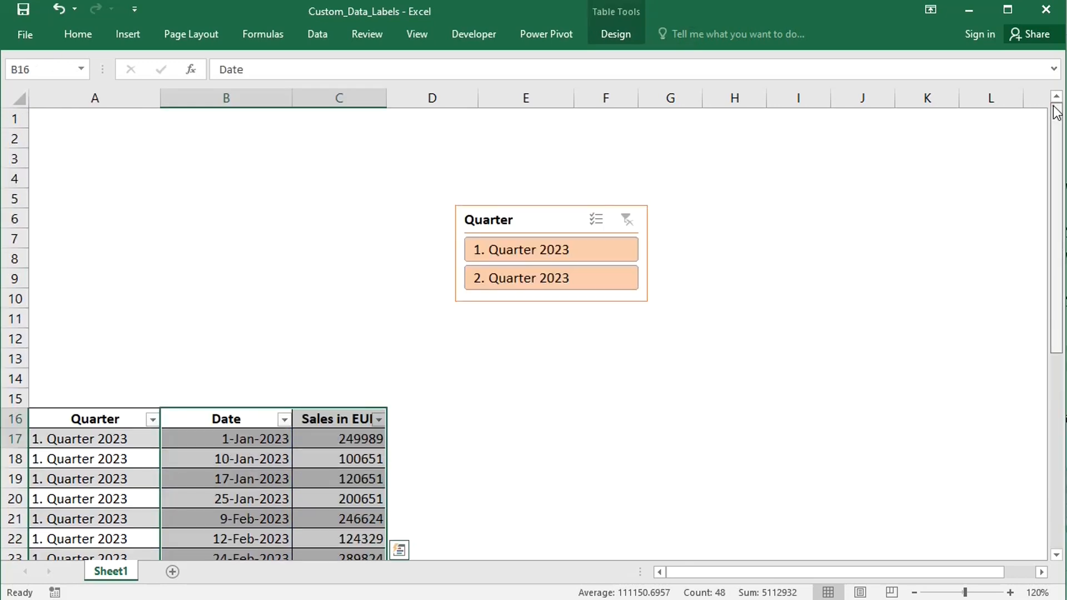
click(52, 120)
key(ctrl+v)
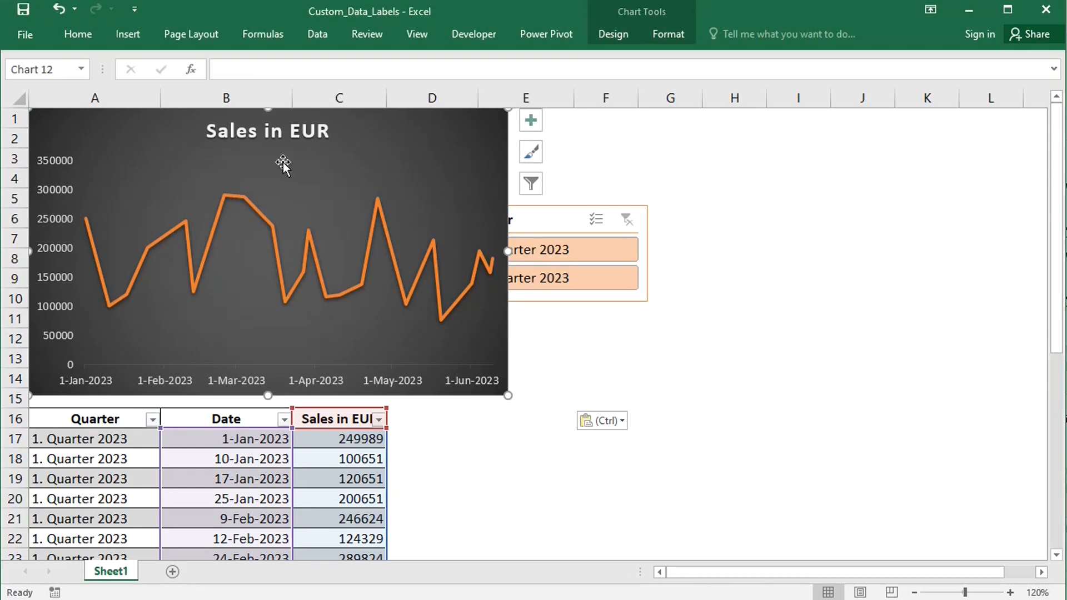
Move the Quarter slicer clear of the chart, and resize the chart wider and slightly shorter to end in row 14
drag(555, 214, 646, 210)
click(502, 245)
drag(508, 251, 534, 248)
drag(281, 395, 284, 387)
Shrink the chart's plot area vertically to leave space under the title and below the date axis
click(283, 345)
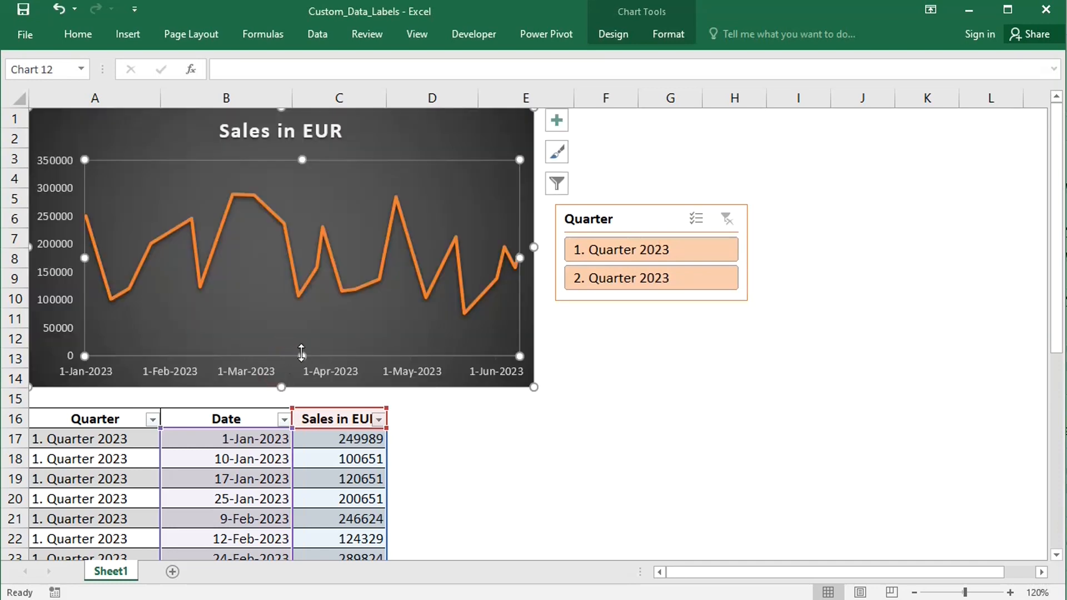
drag(295, 322, 295, 325)
drag(301, 160, 300, 167)
click(656, 374)
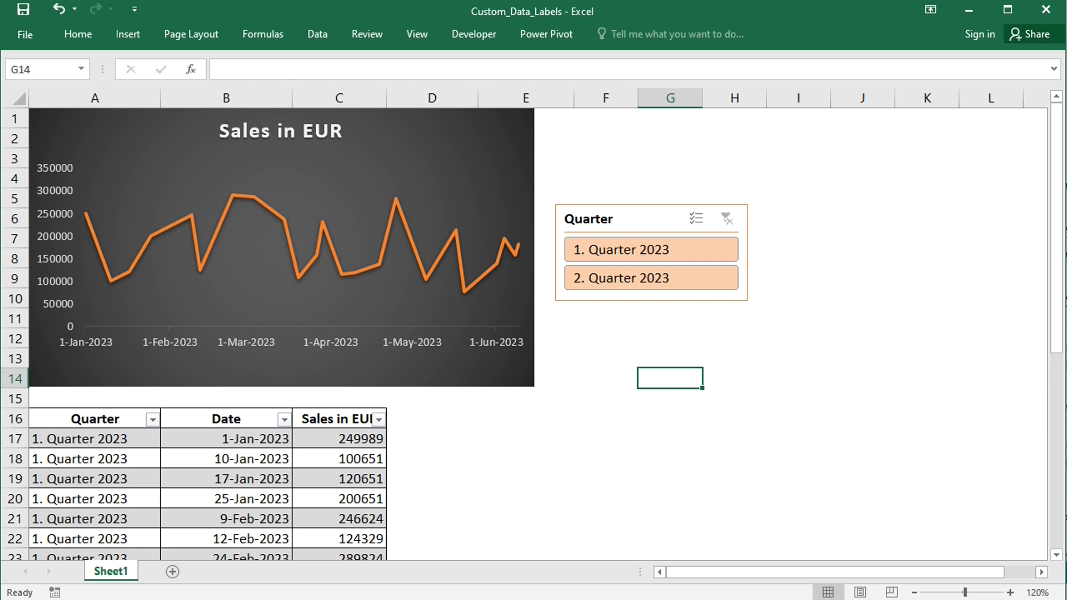
Add a table column headed Max in cell D16, next to Sales in EUR
click(411, 420)
text(Max)
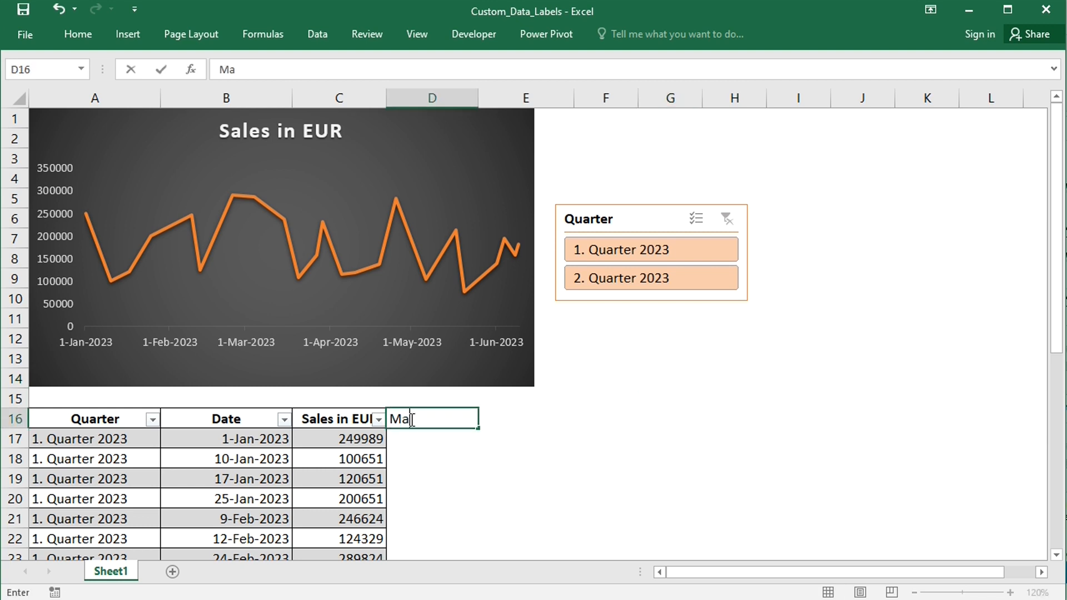
click(512, 418)
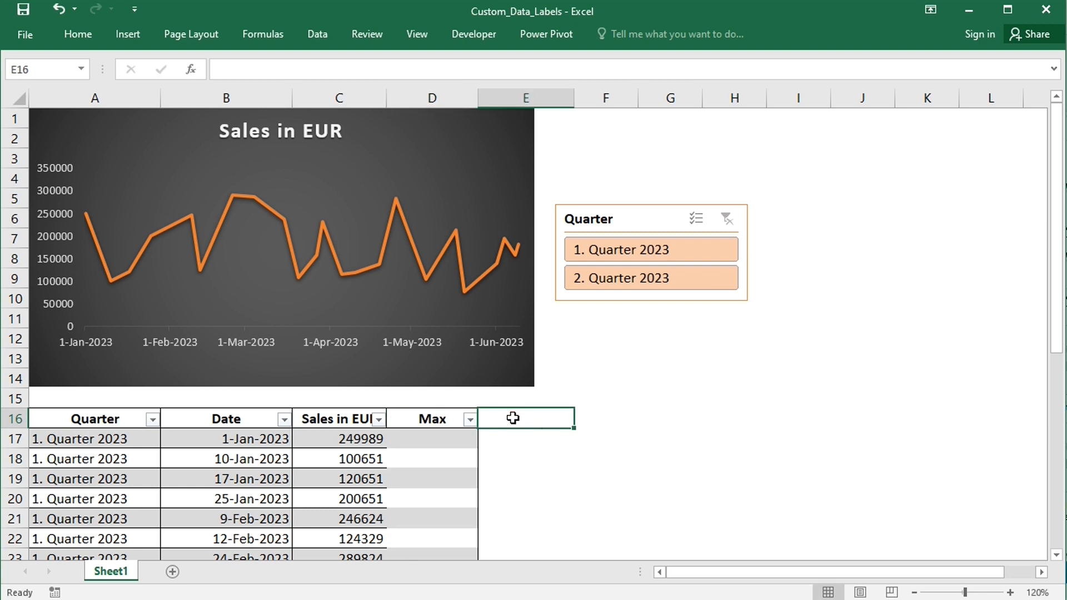
Add a table column headed Min in cell E16, next to Max
text(Min)
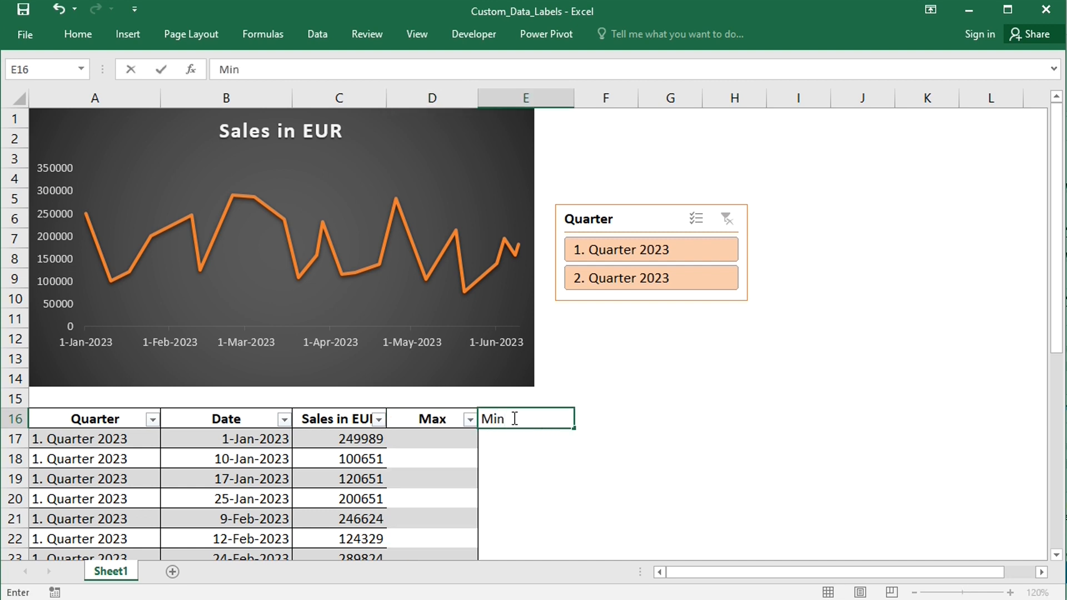
click(411, 442)
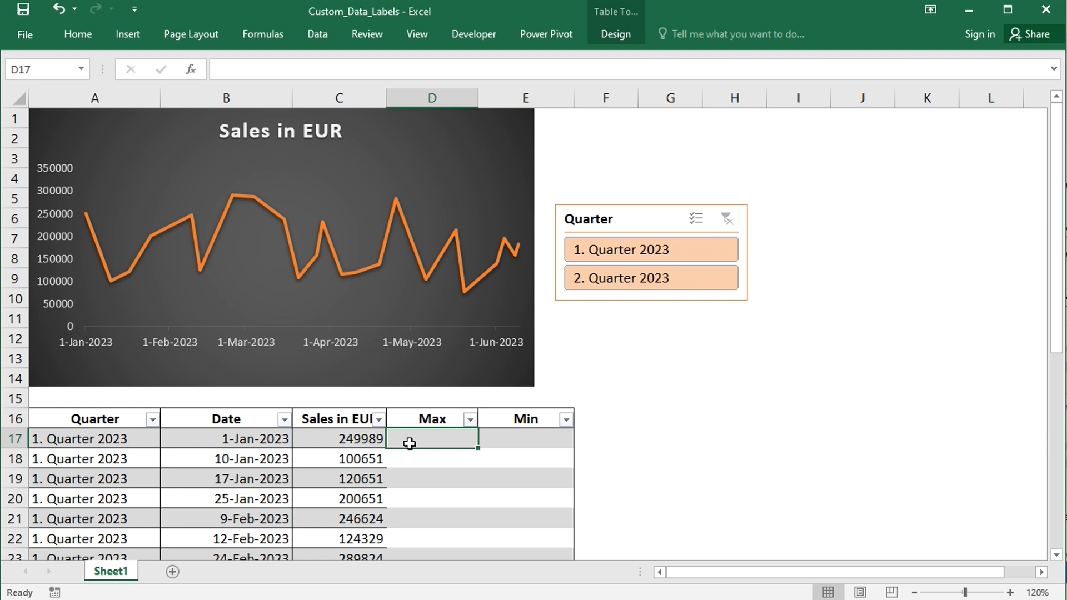
Start an IF formula in D17 testing whether the row's Sales in EUR equals AGGREGATE(4,5,[Sales in EUR]) over the whole column
click(403, 442)
text(=)
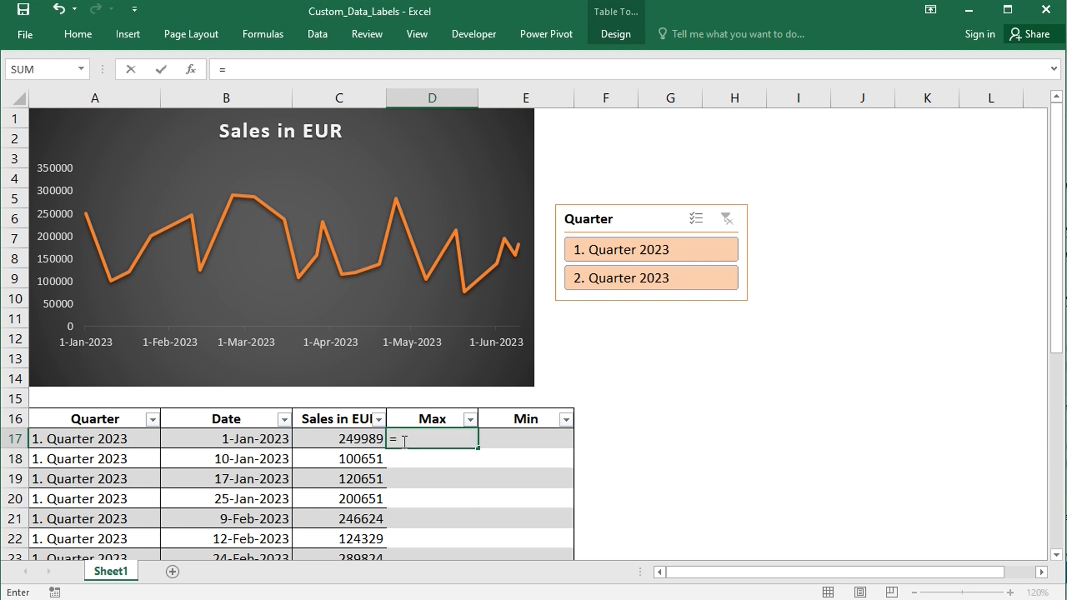
text(if()
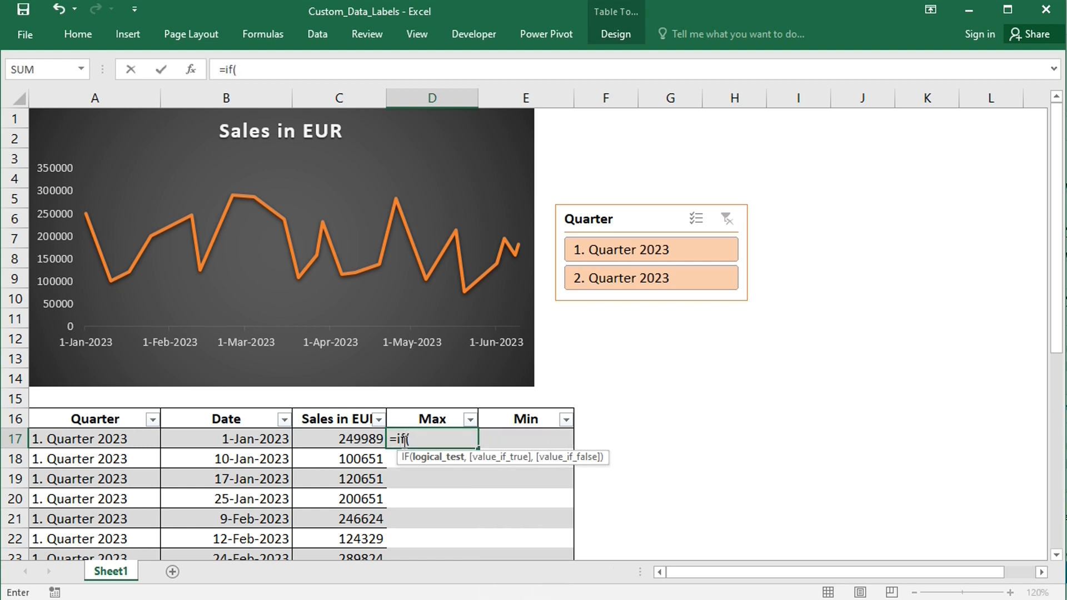
click(312, 441)
text(=)
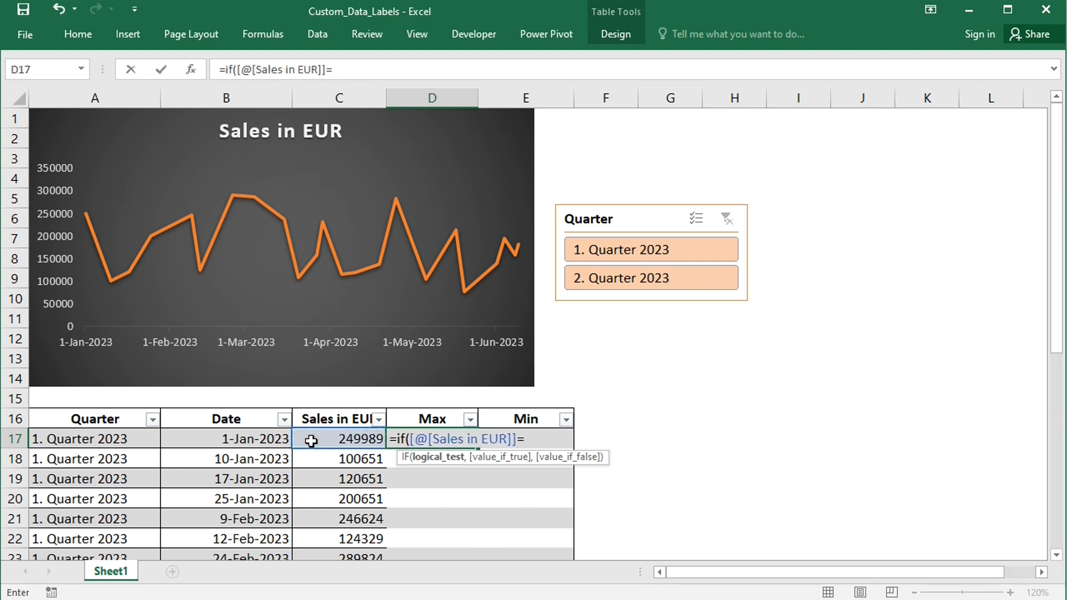
text(ag)
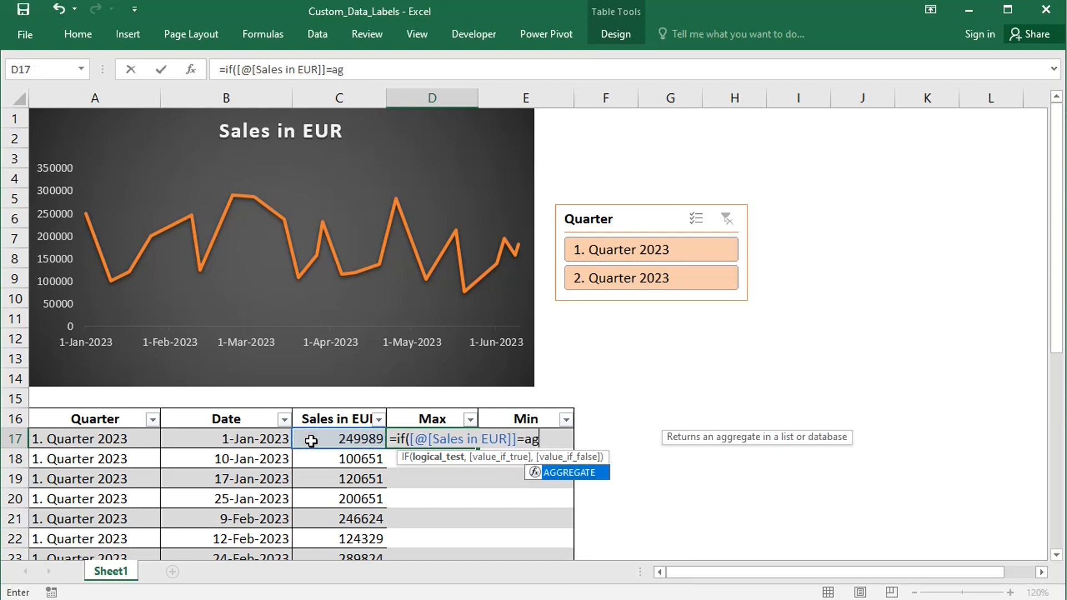
text(gregate()
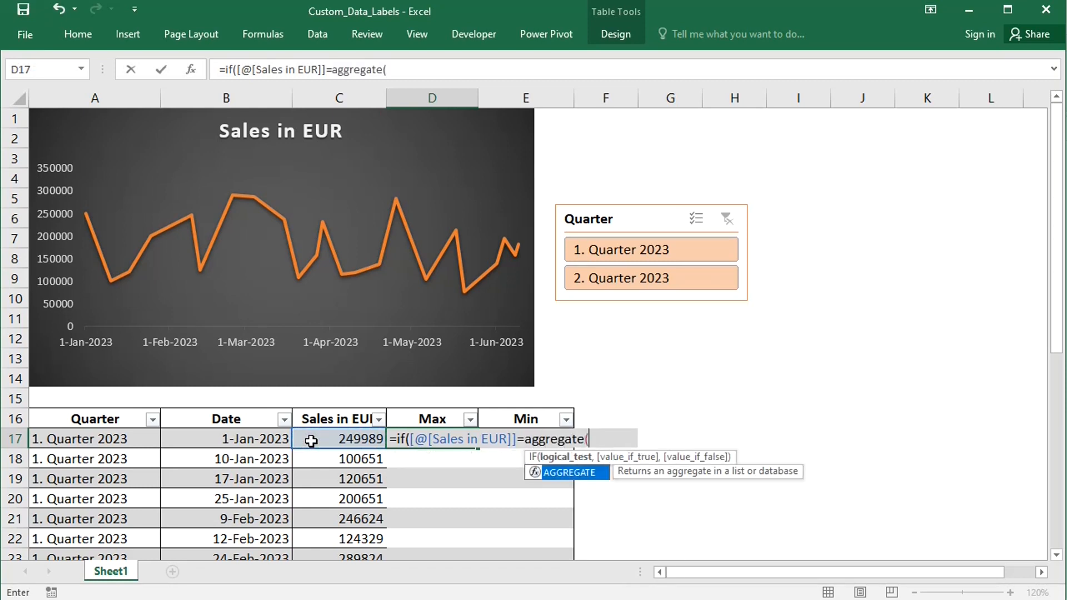
text(4,)
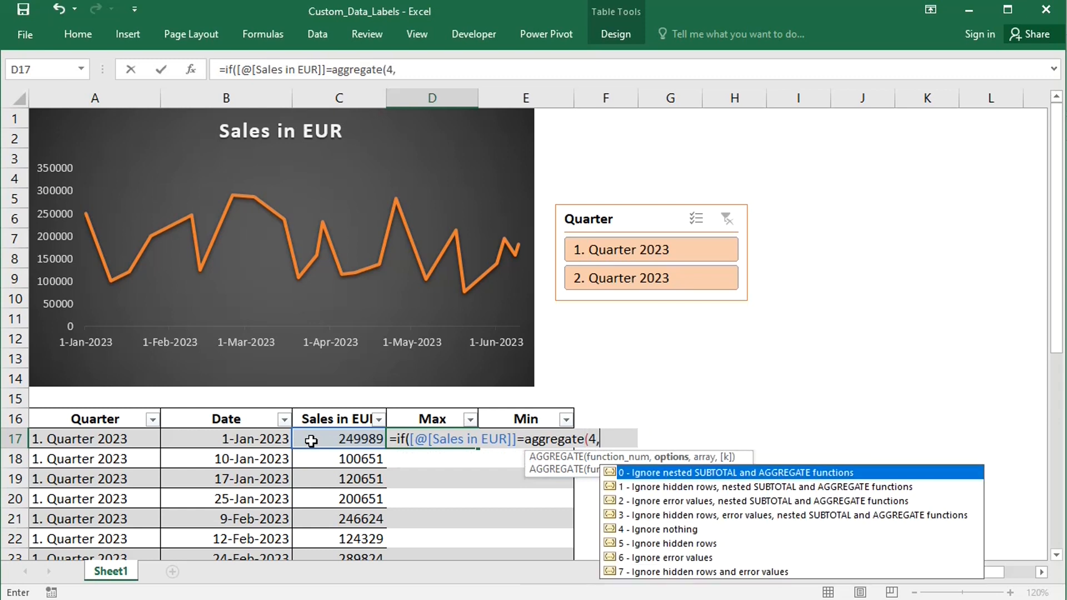
text(5,)
click(321, 439)
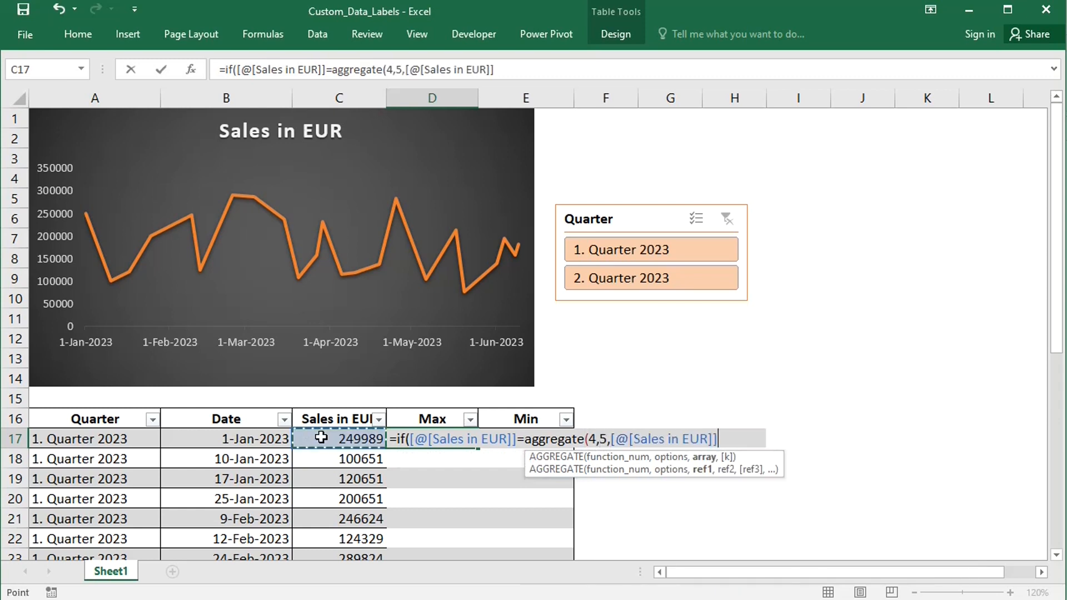
key(ctrl+shift+Down)
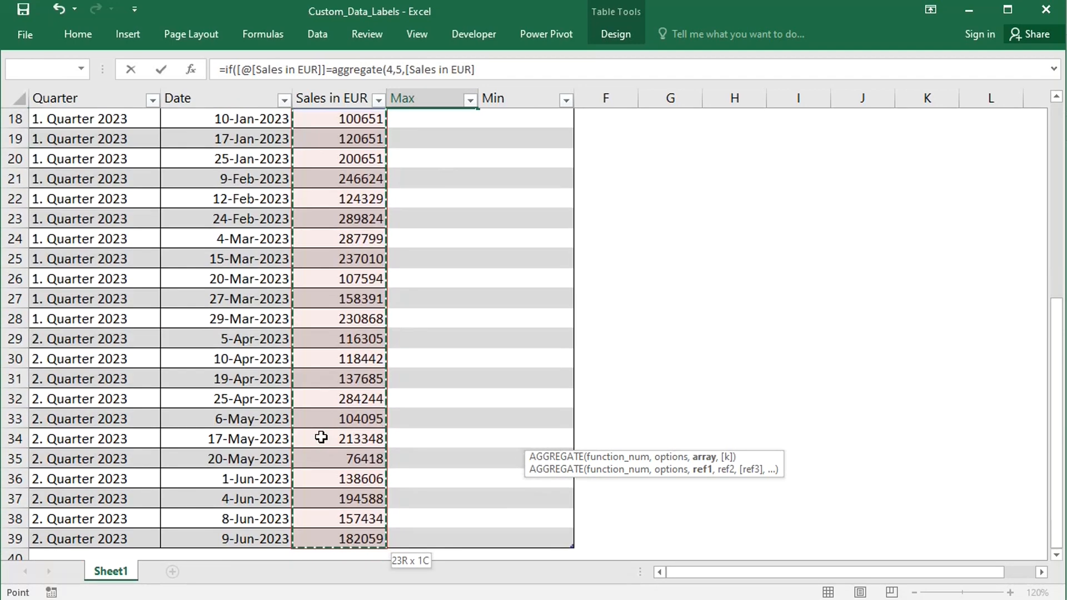
text())
drag(1058, 401, 1062, 251)
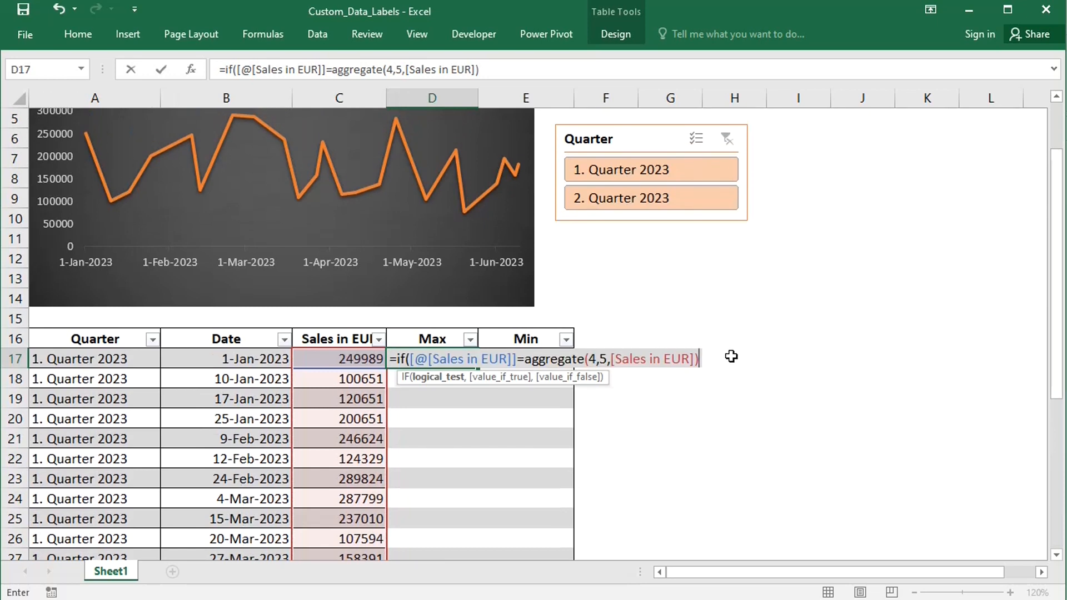
Complete the Max formula to return "Most sales" when the test is true and an empty string otherwise
text(,)
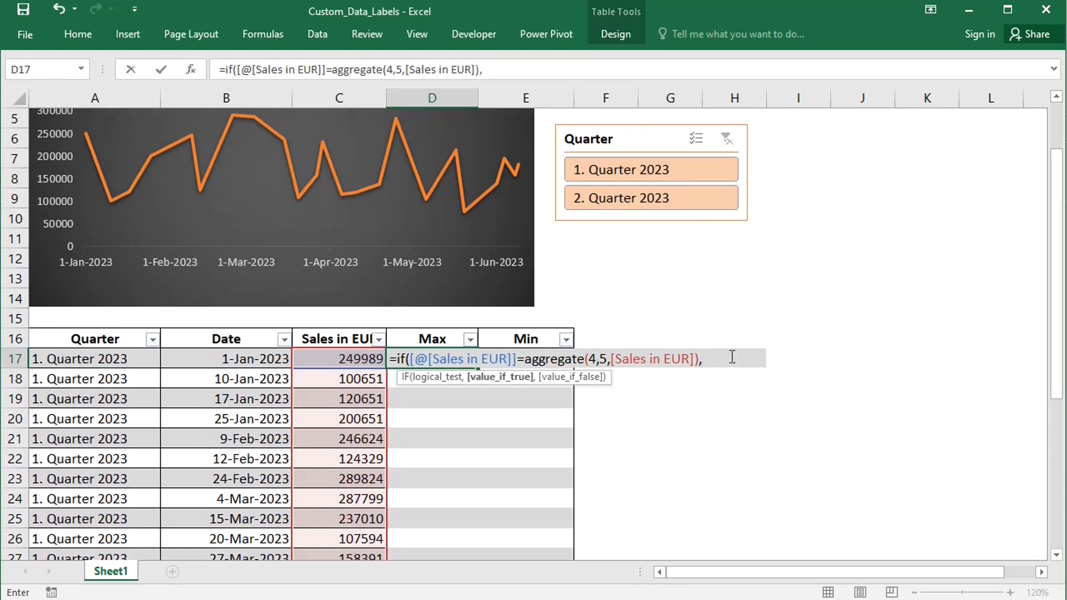
text("Most sales)
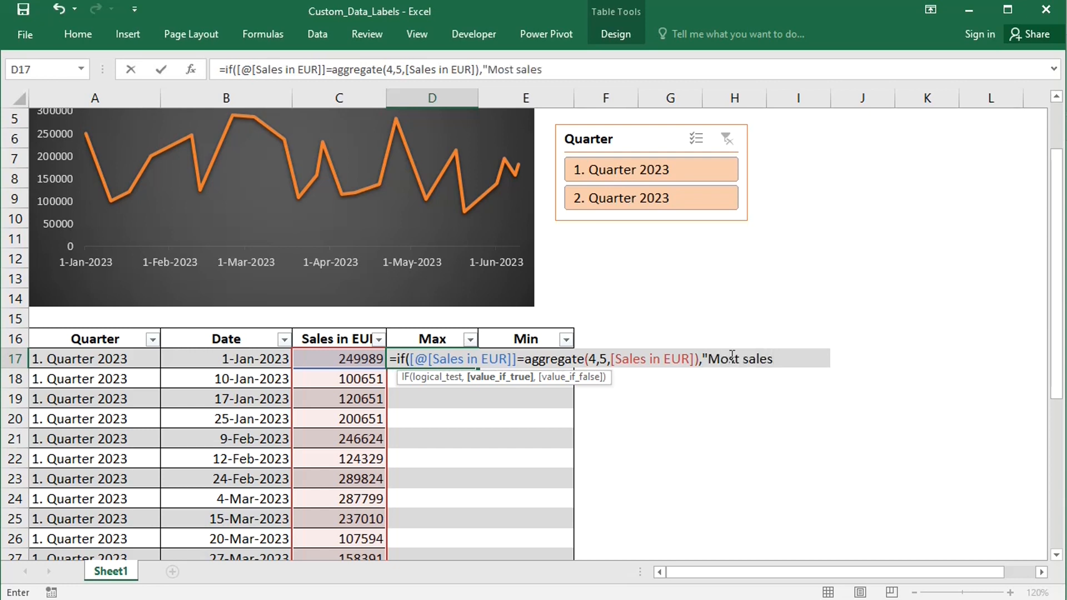
text(",)
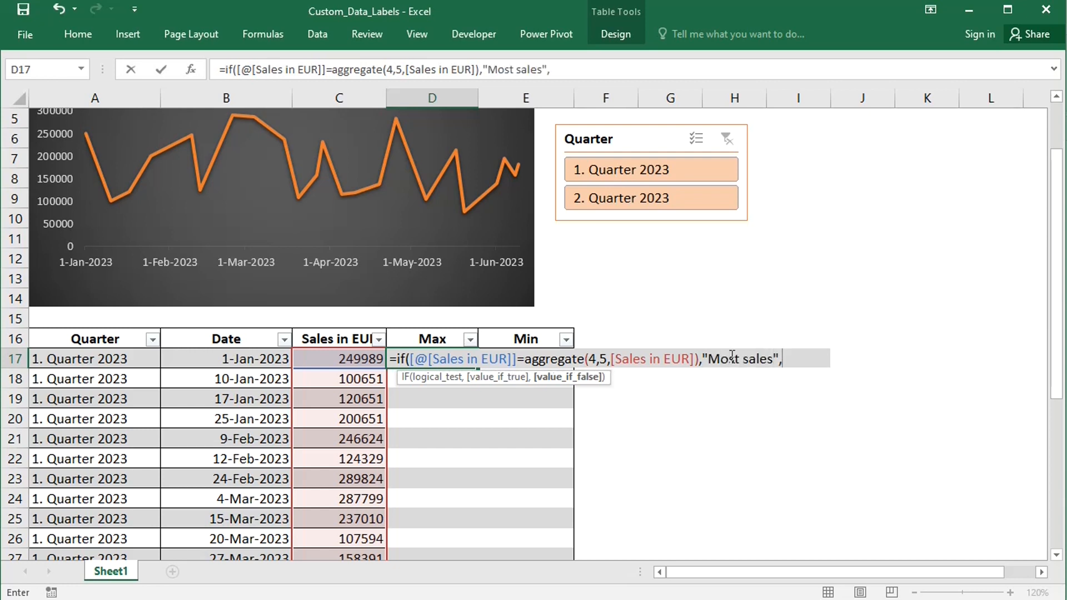
text(""))
key(Return)
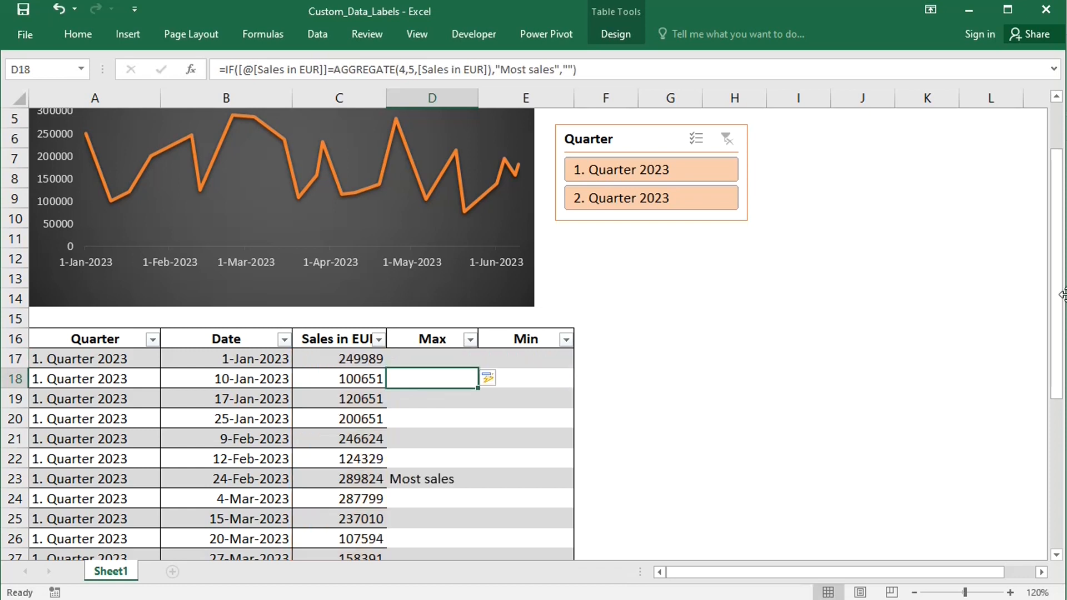
Add data labels to the Sales in EUR line in the chart
drag(1062, 300, 1061, 259)
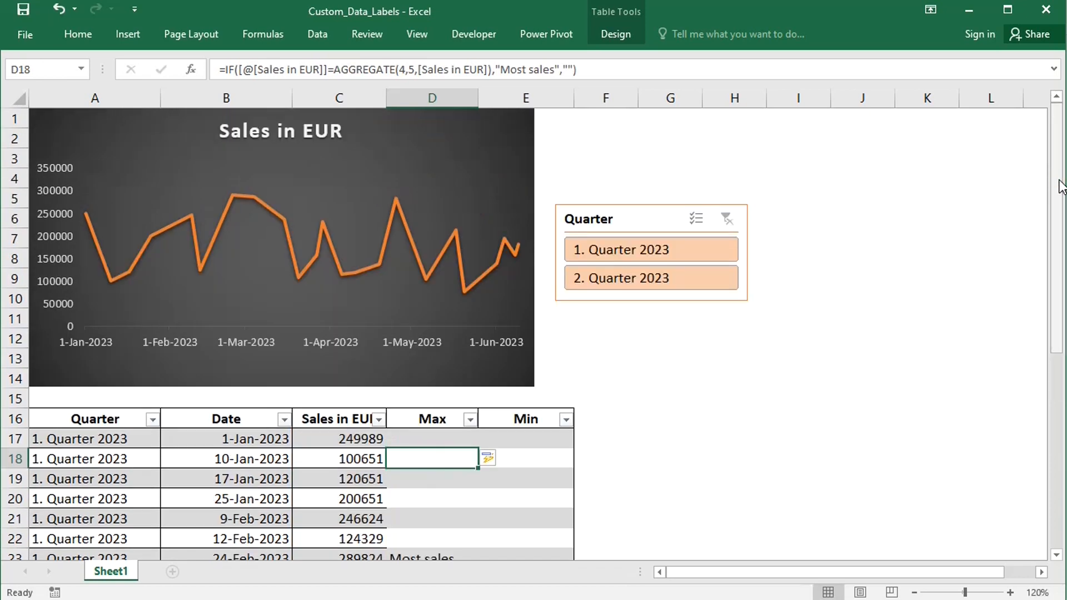
click(444, 251)
right_click(443, 250)
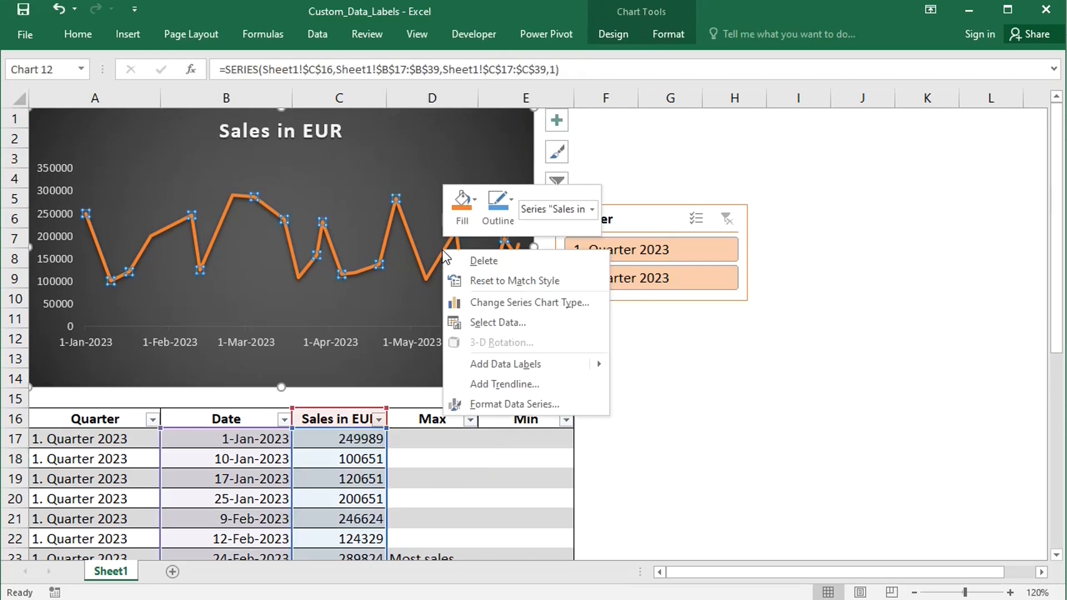
click(478, 366)
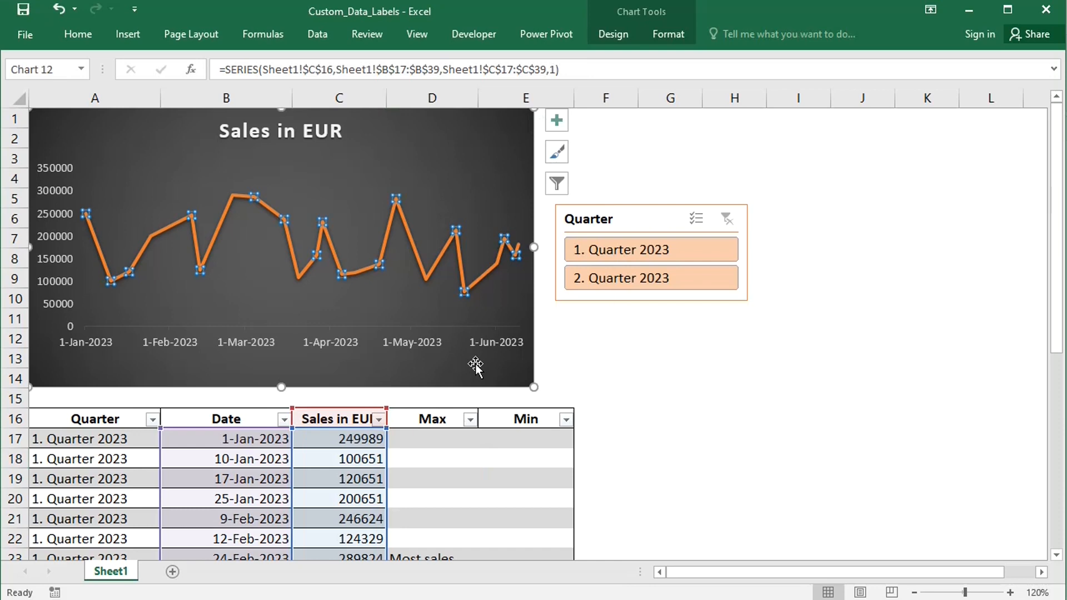
Set the chart's data labels to take their text from the Max column cells D17:D39
double_click(425, 198)
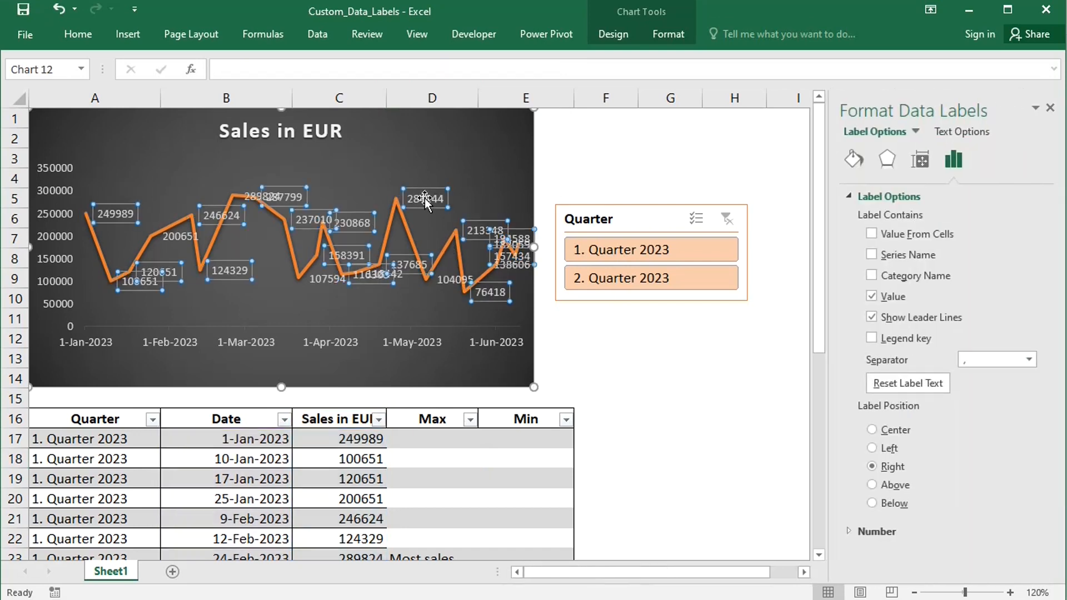
click(871, 234)
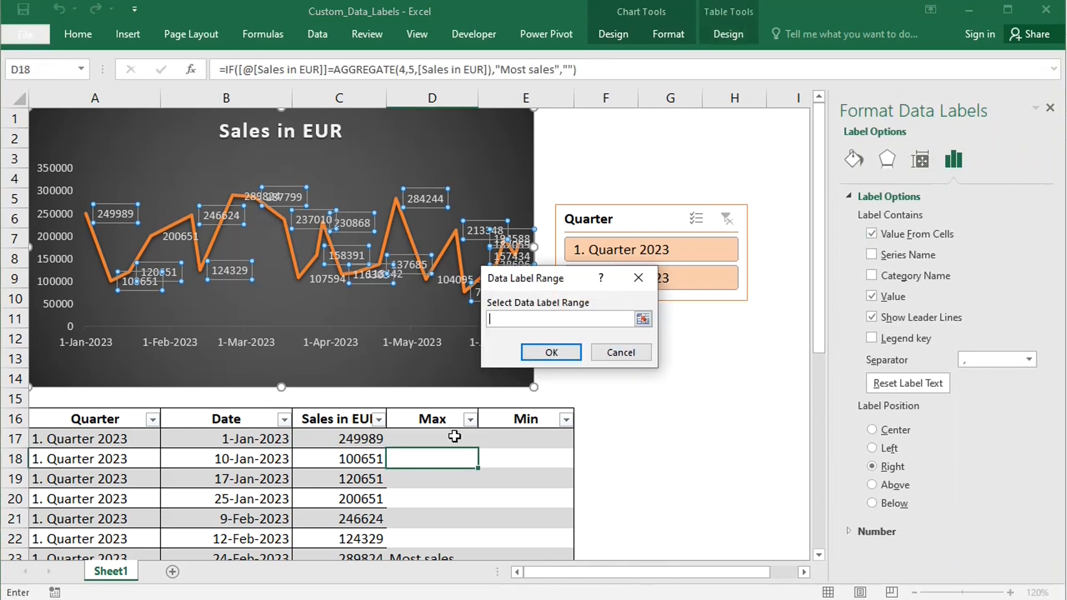
drag(433, 440, 431, 526)
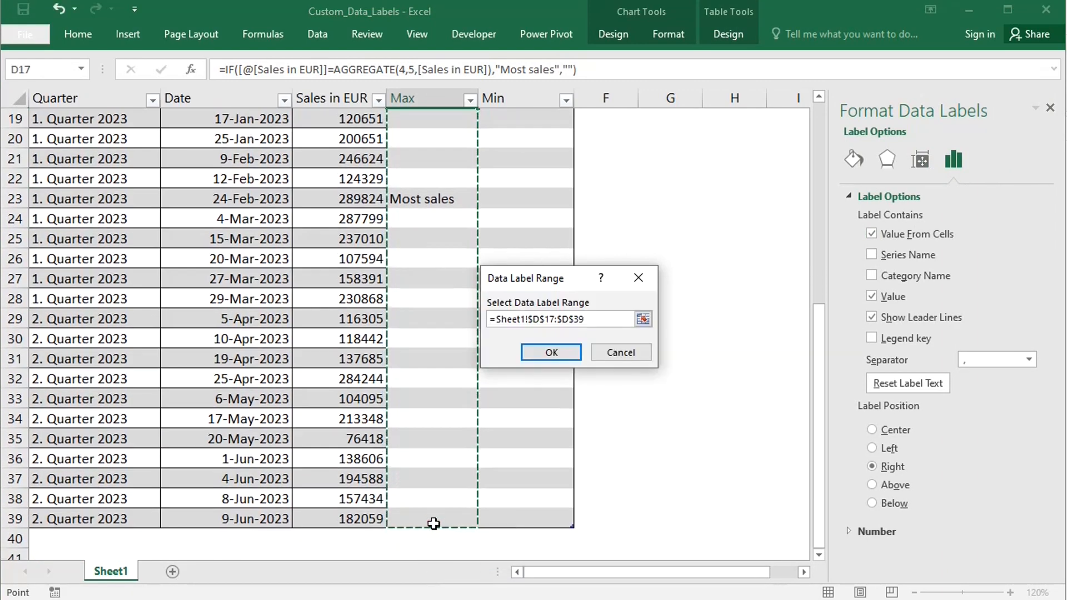
click(551, 352)
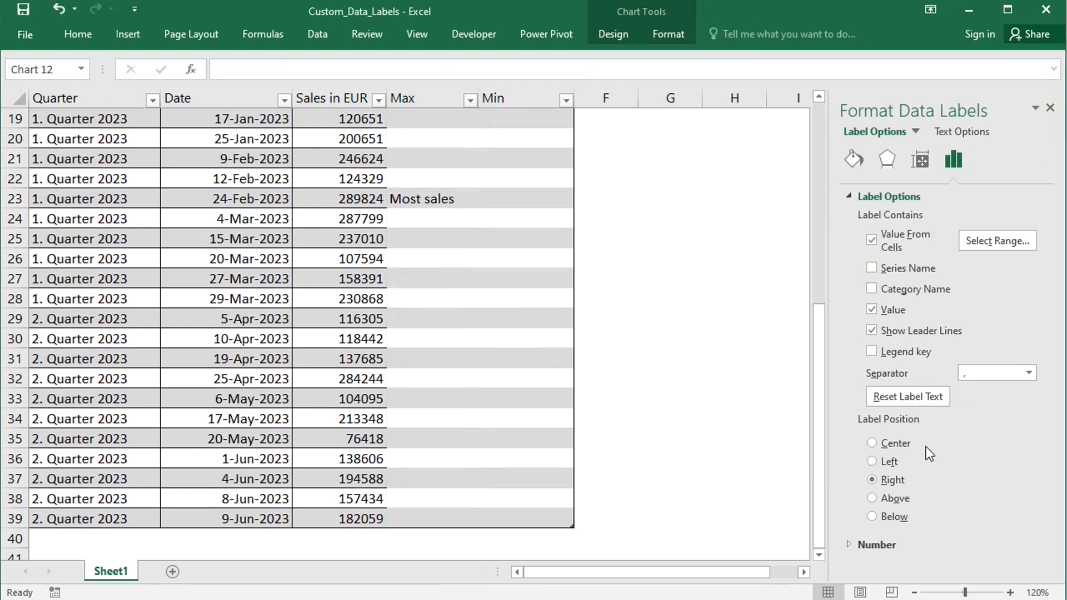
Place the data labels above the line and remove the sales values so only the cell text is shown
click(871, 498)
click(872, 332)
click(1051, 109)
drag(1057, 333, 1057, 102)
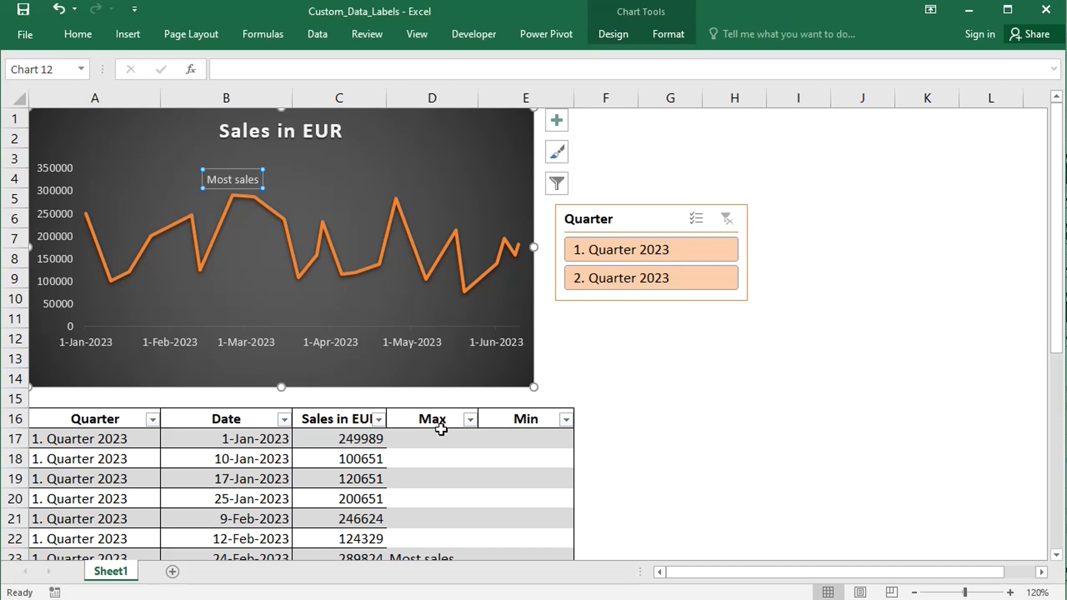
double_click(425, 439)
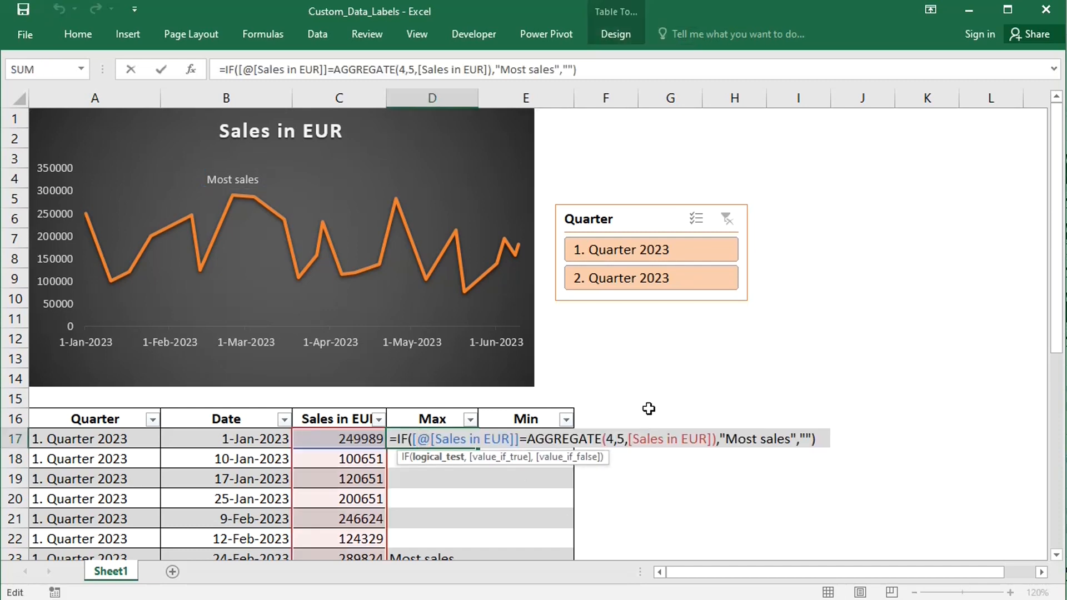
click(792, 440)
text(on)
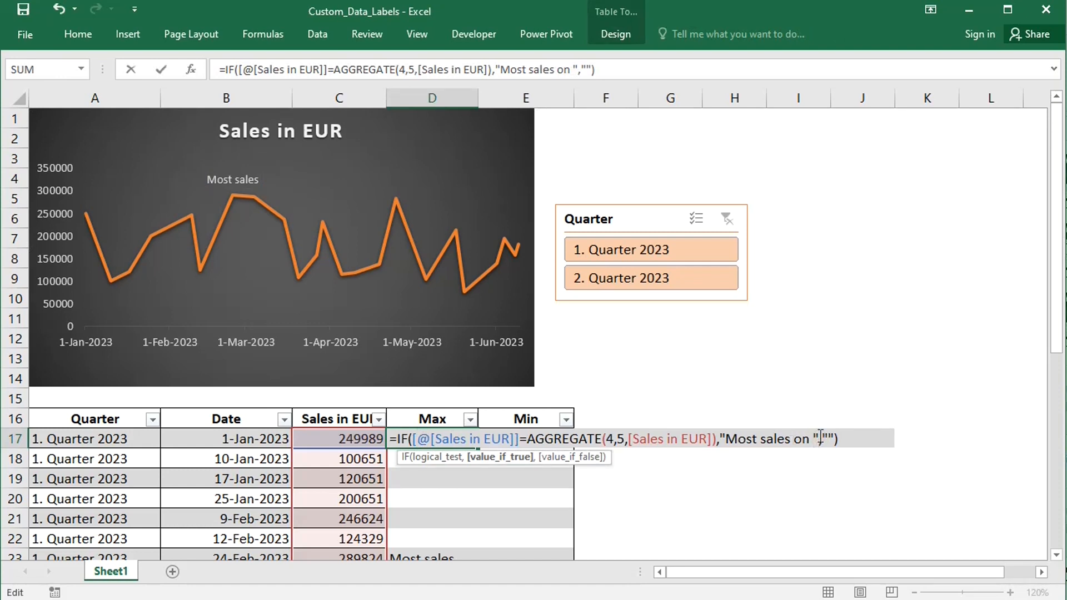
text(&c)
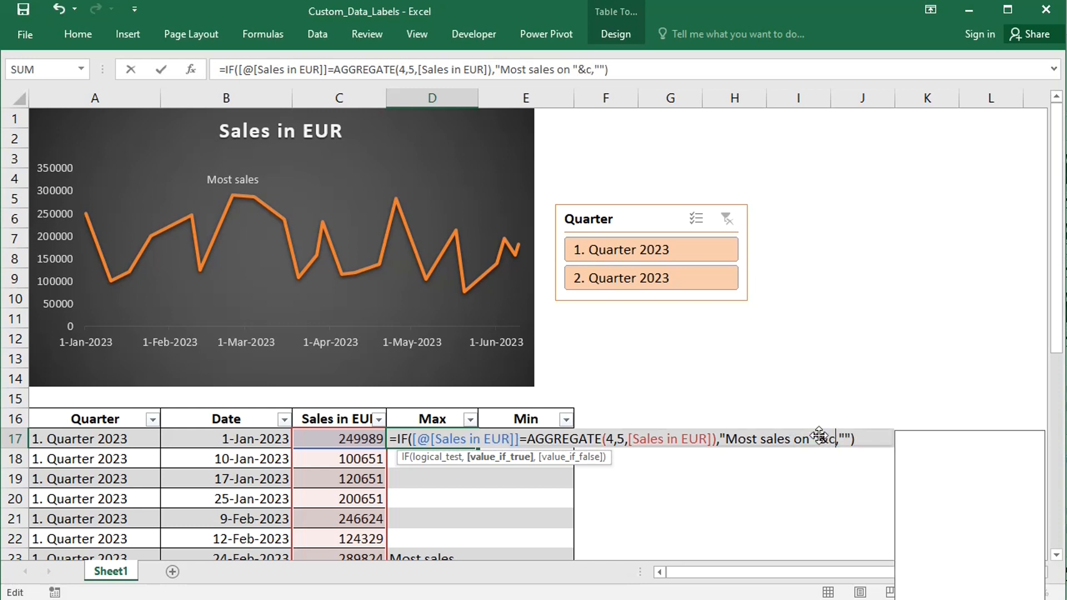
text(har)
text((10)
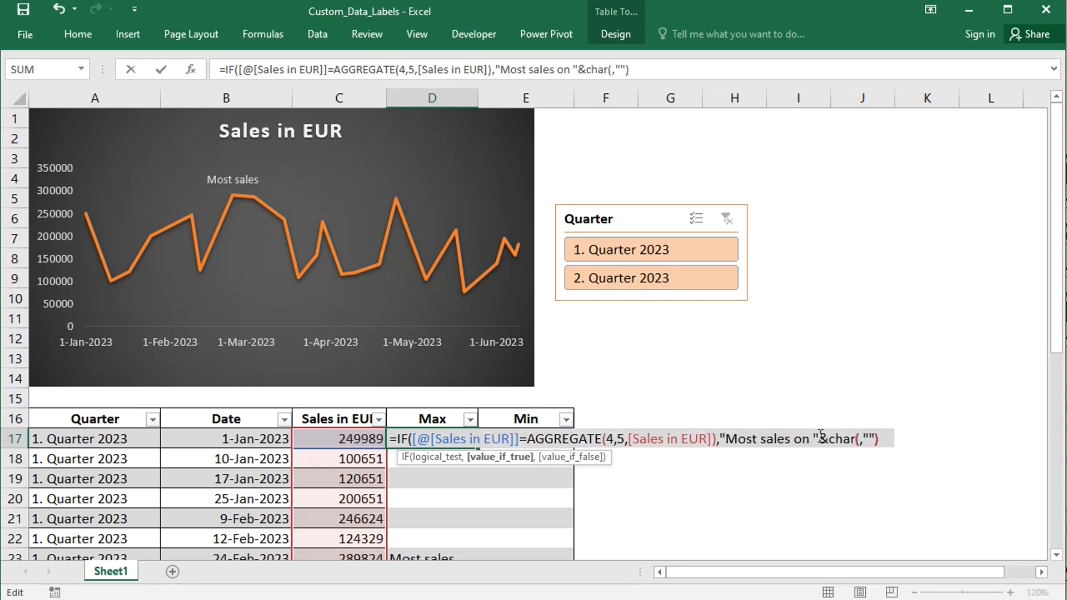
text())
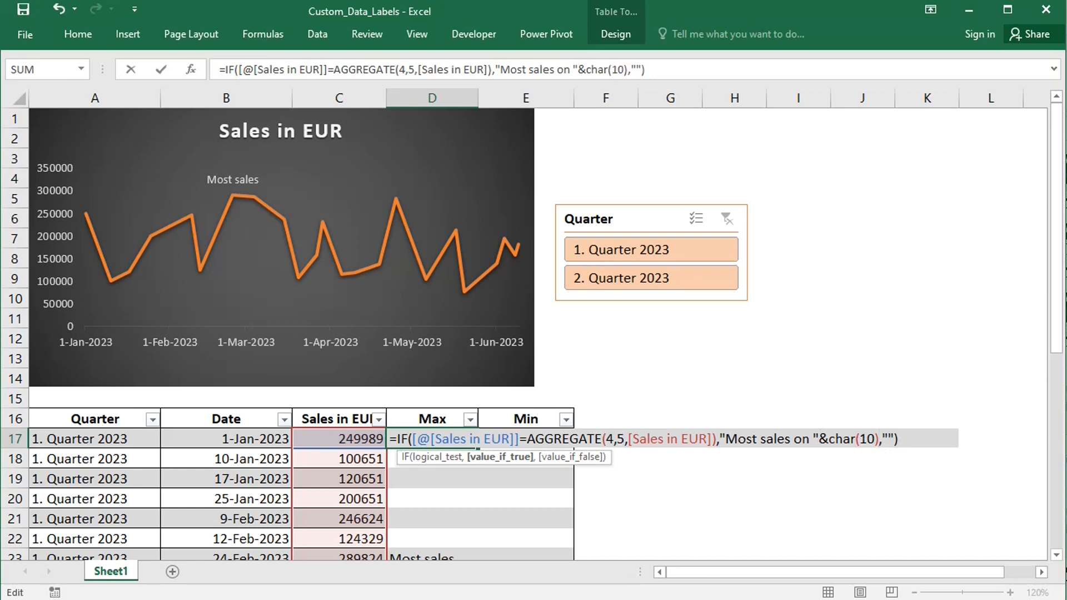
text(&)
click(199, 437)
key(Return)
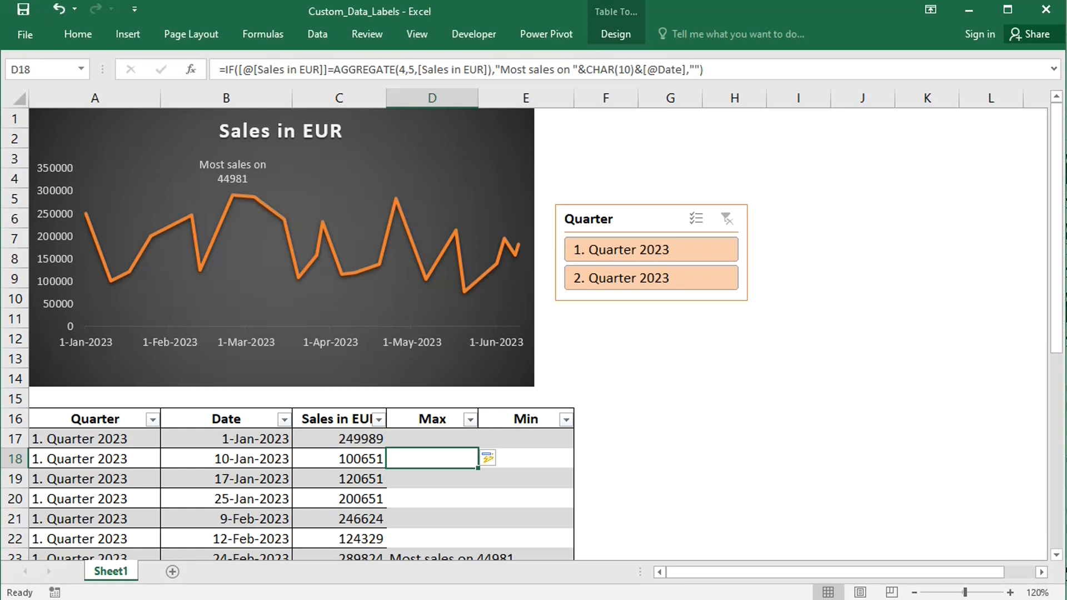
Wrap the date in the Max formula in a TEXT function with the format "d-mmm-yy"
double_click(432, 439)
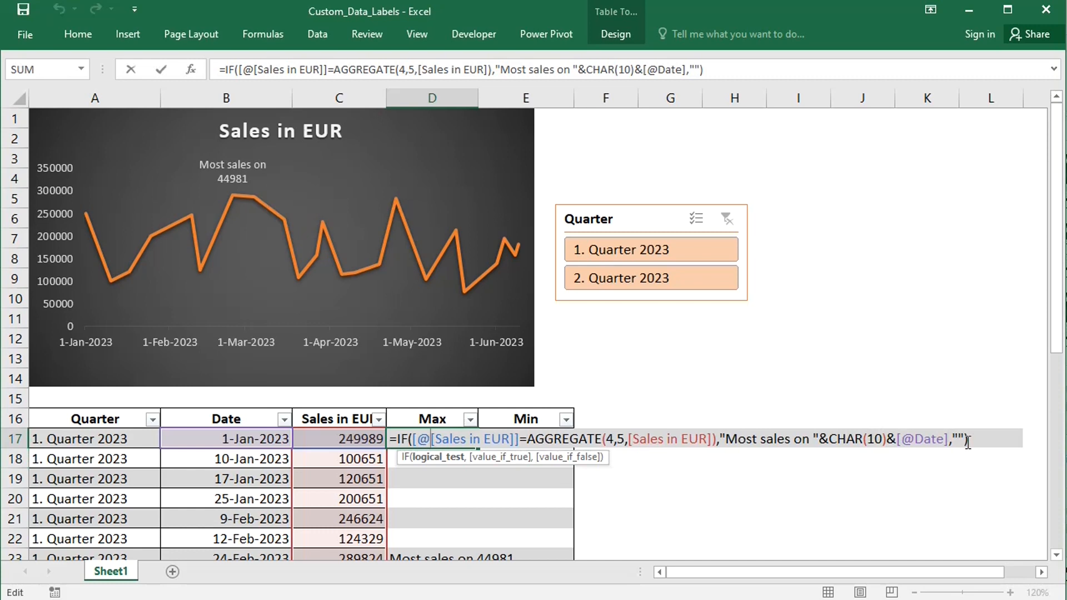
click(898, 440)
text(text()
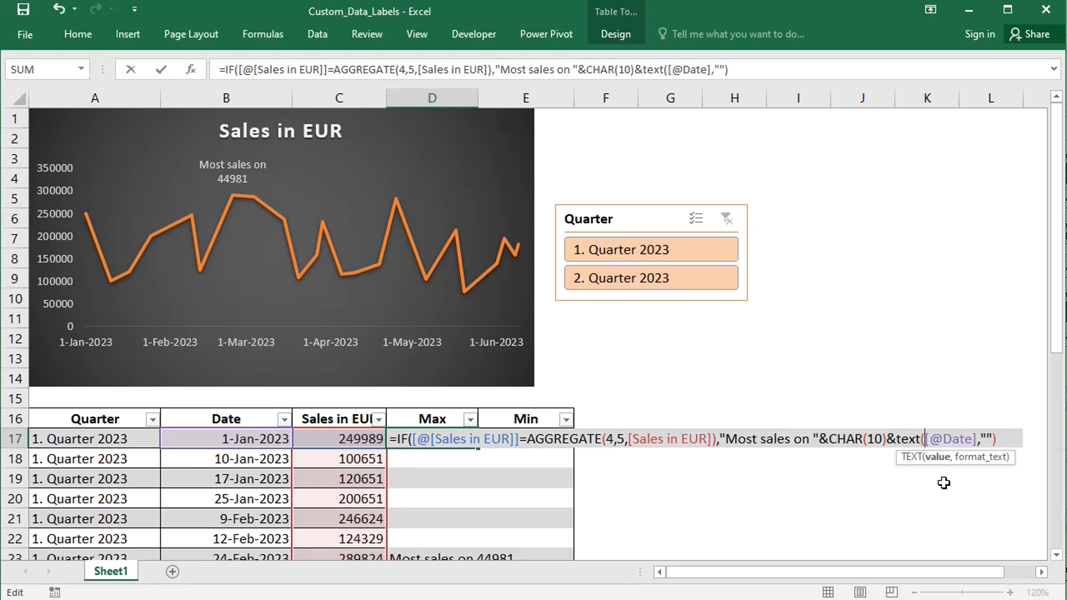
click(978, 440)
text(,)
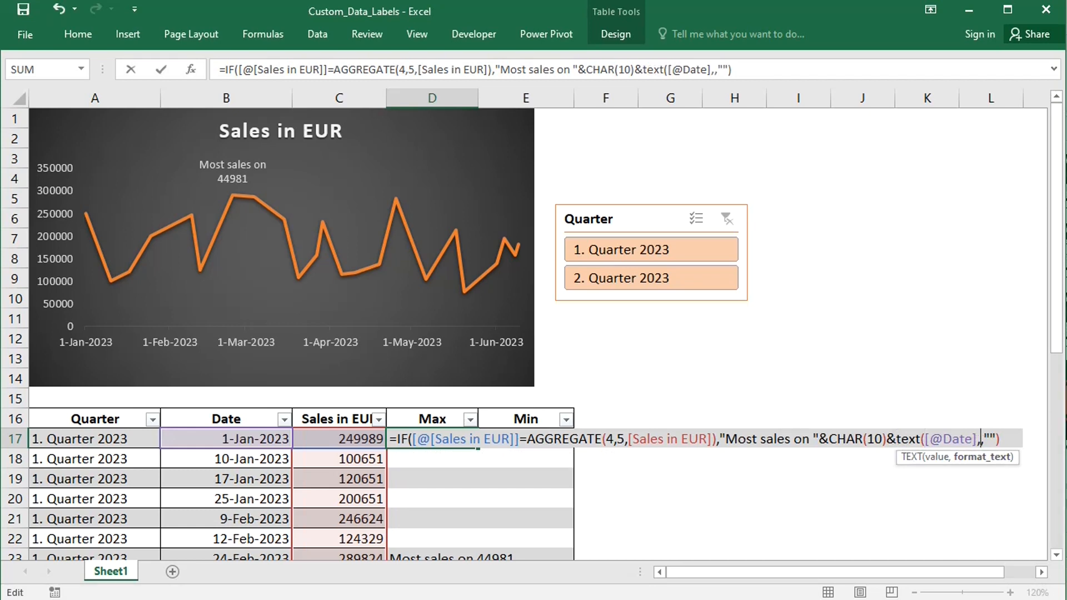
text("d-mmm-yy"))
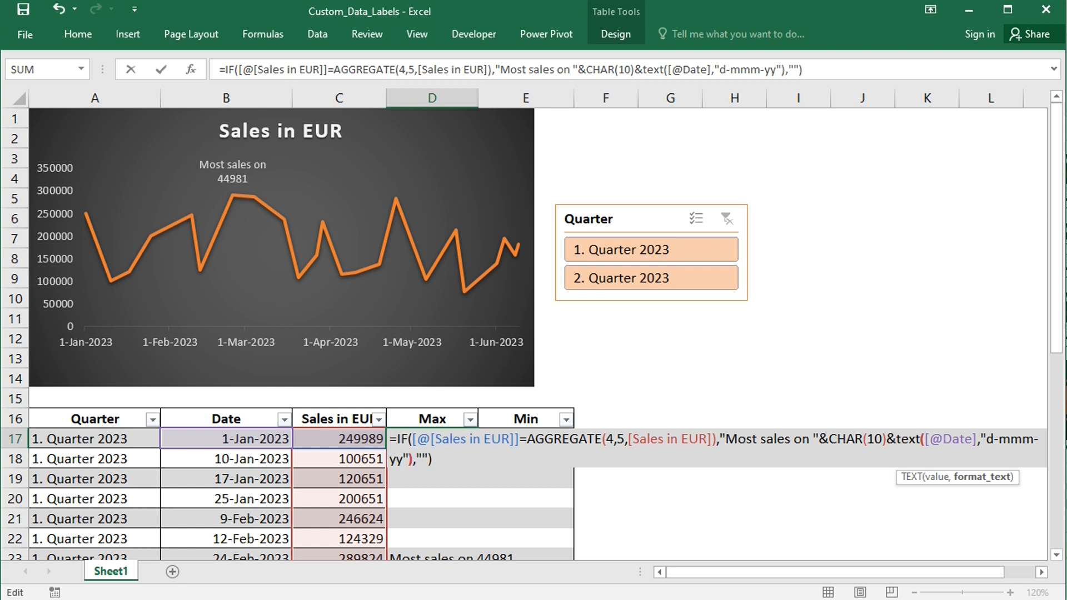
key(Right)
key(Return)
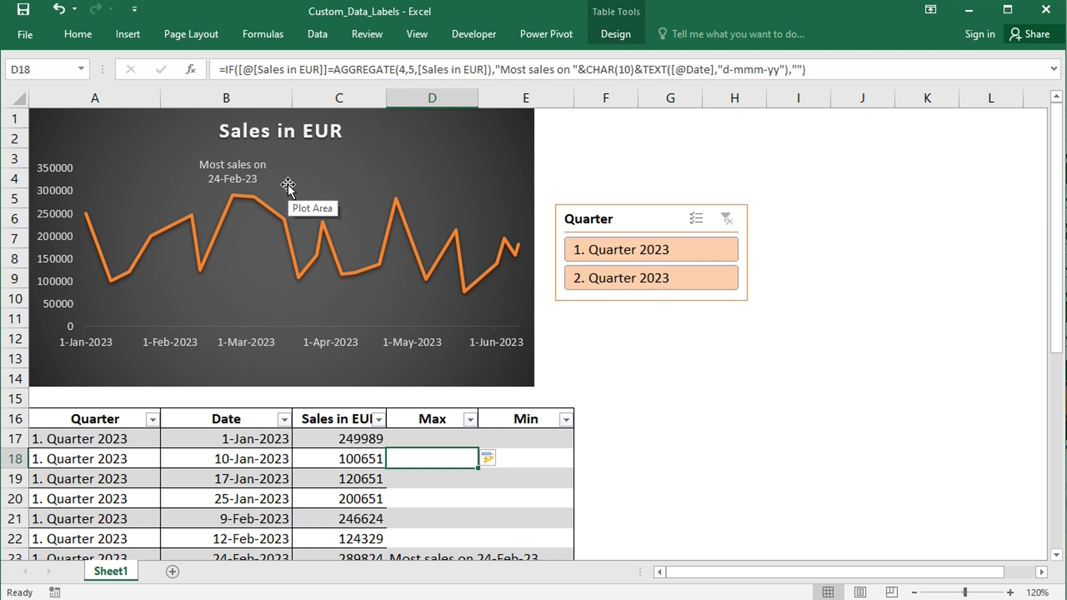
Extend the Max formula's label text in D17 with &", "&TEXT([@[Sales in EUR]],"0.0,[$ Ths EUR]")
double_click(427, 439)
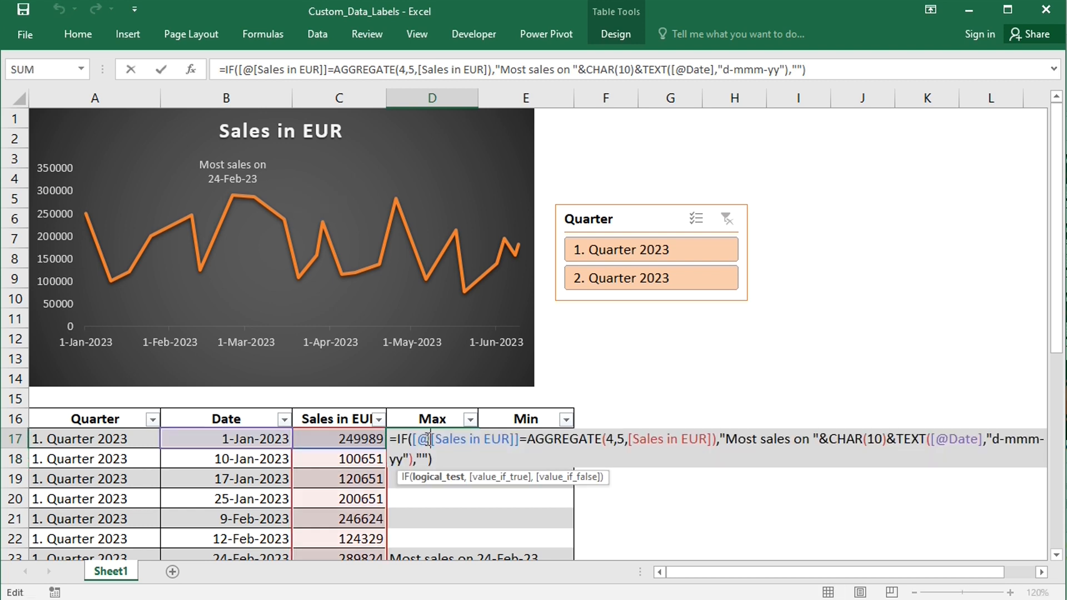
click(413, 459)
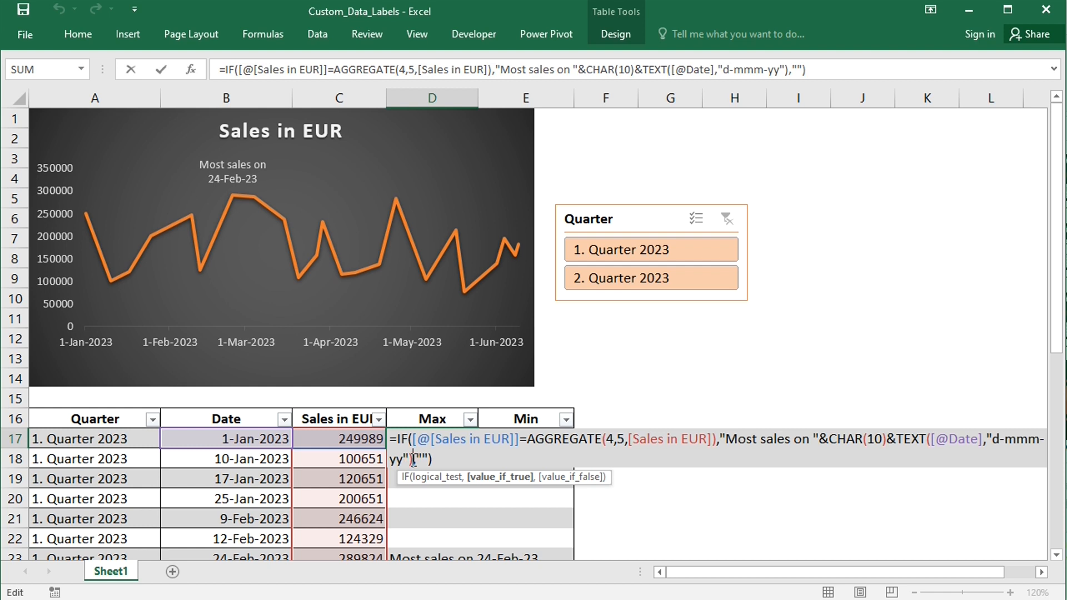
text(&", "&)
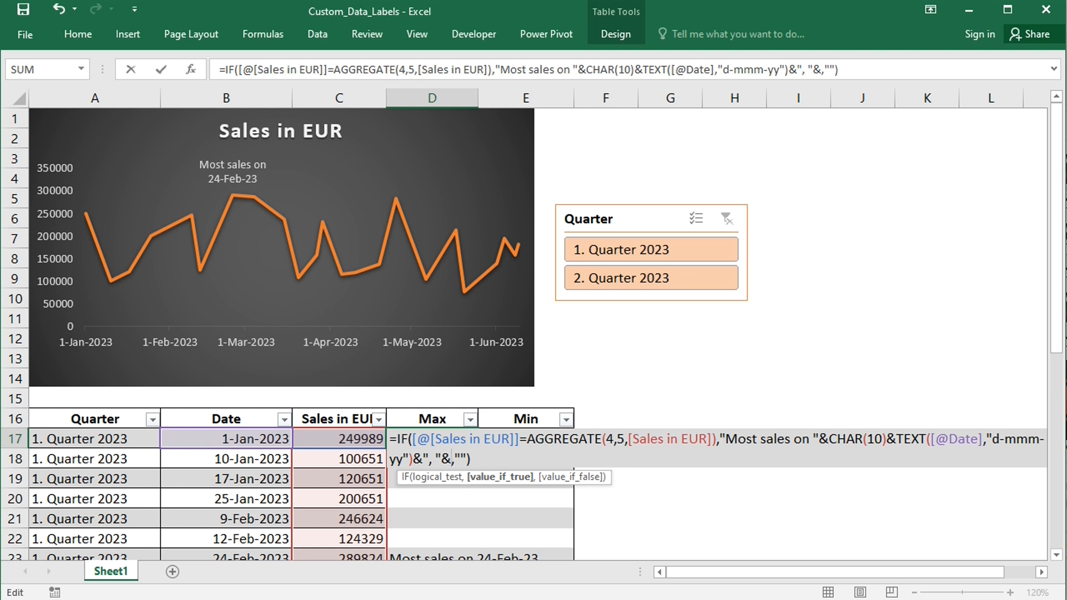
text(text()
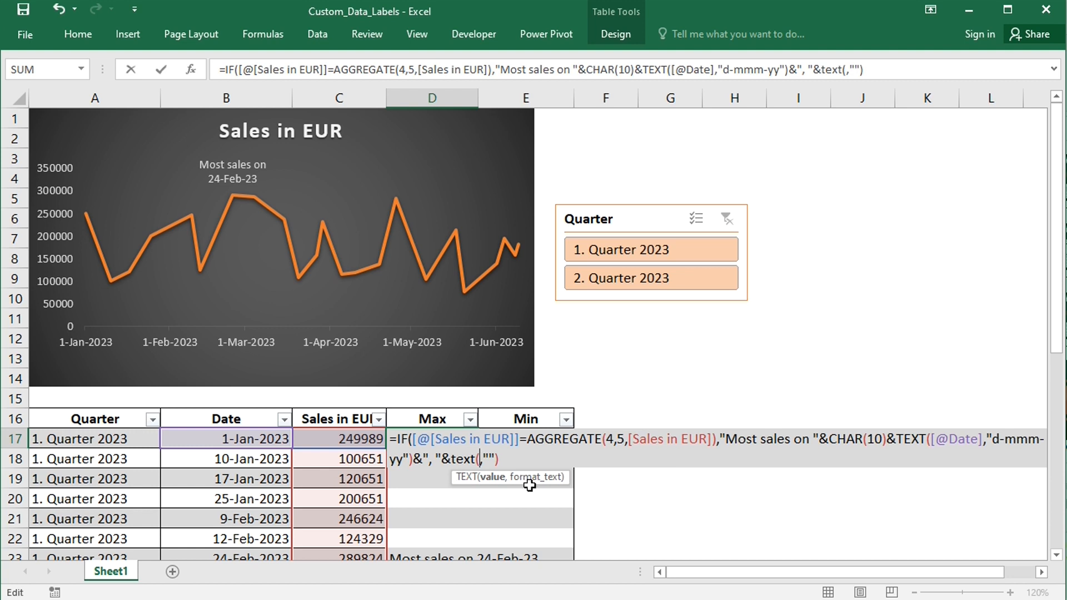
click(315, 438)
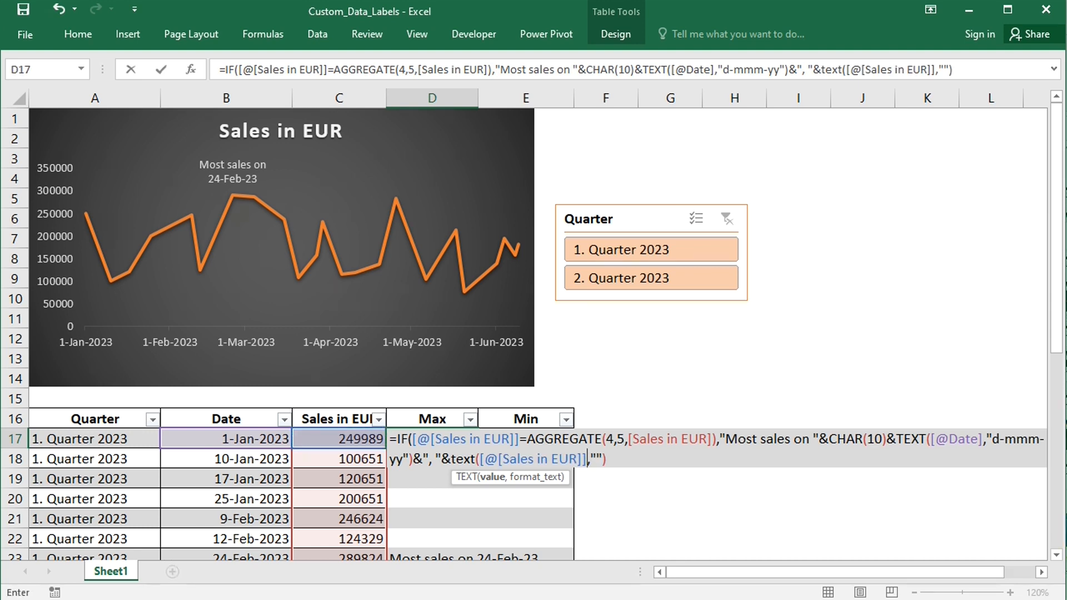
text(,",")
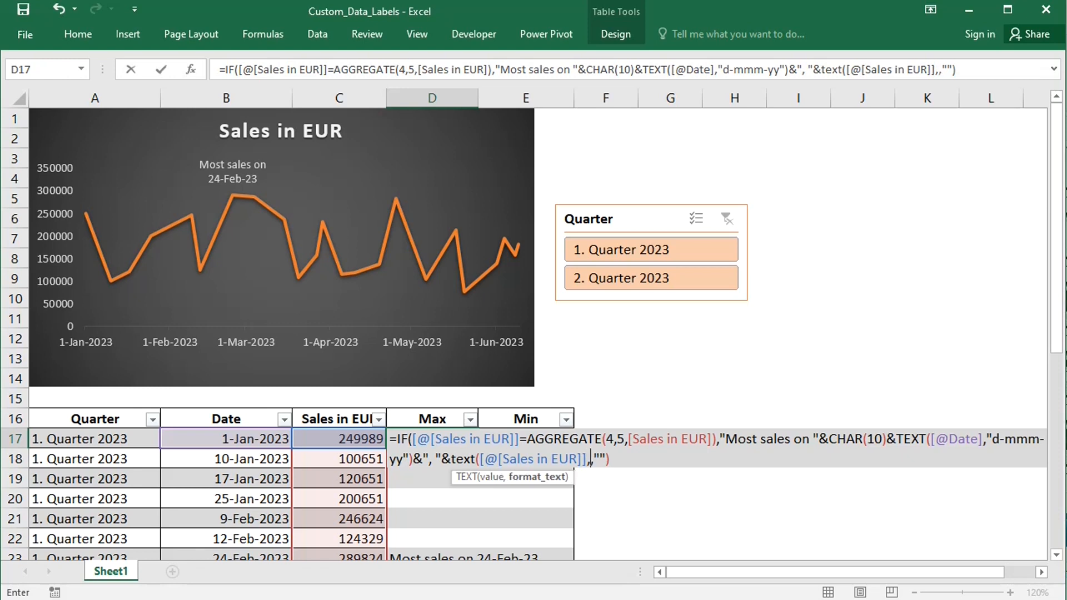
text(0.0,)
text([$ Ths)
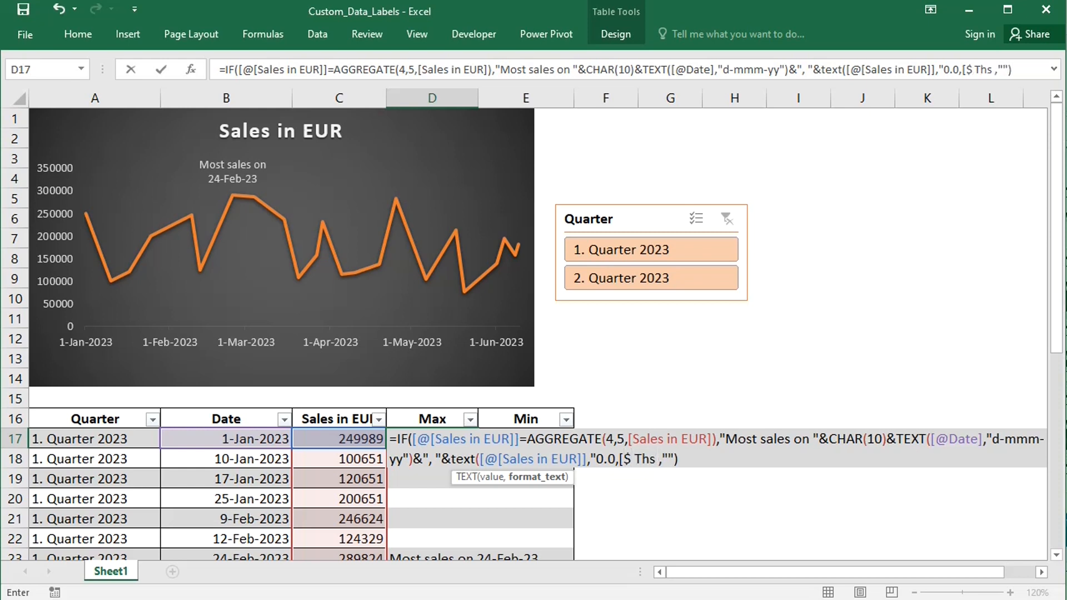
text( EUR]")
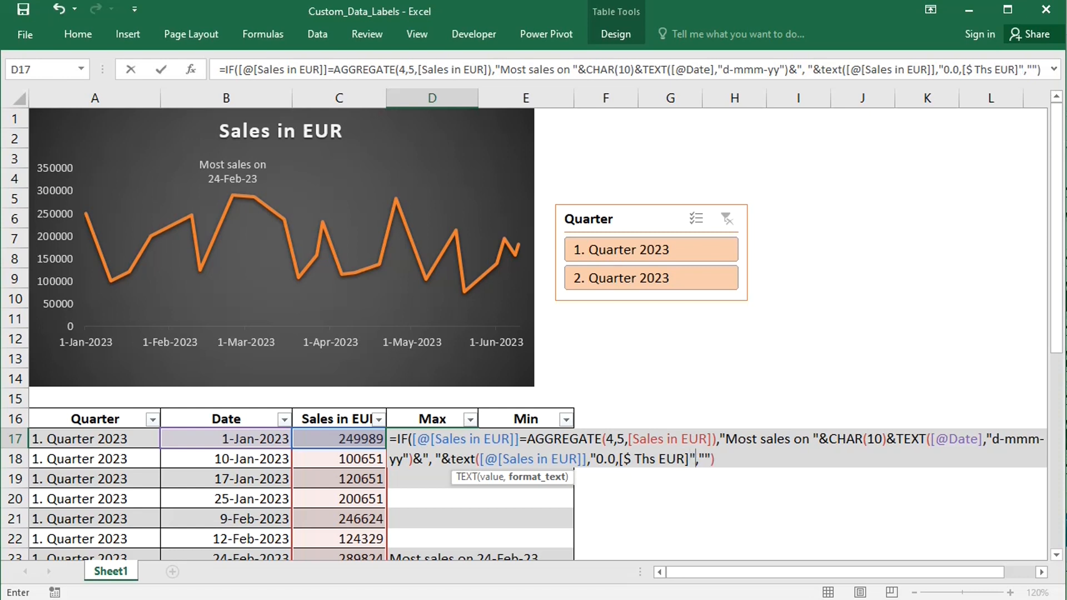
text())
key(Return)
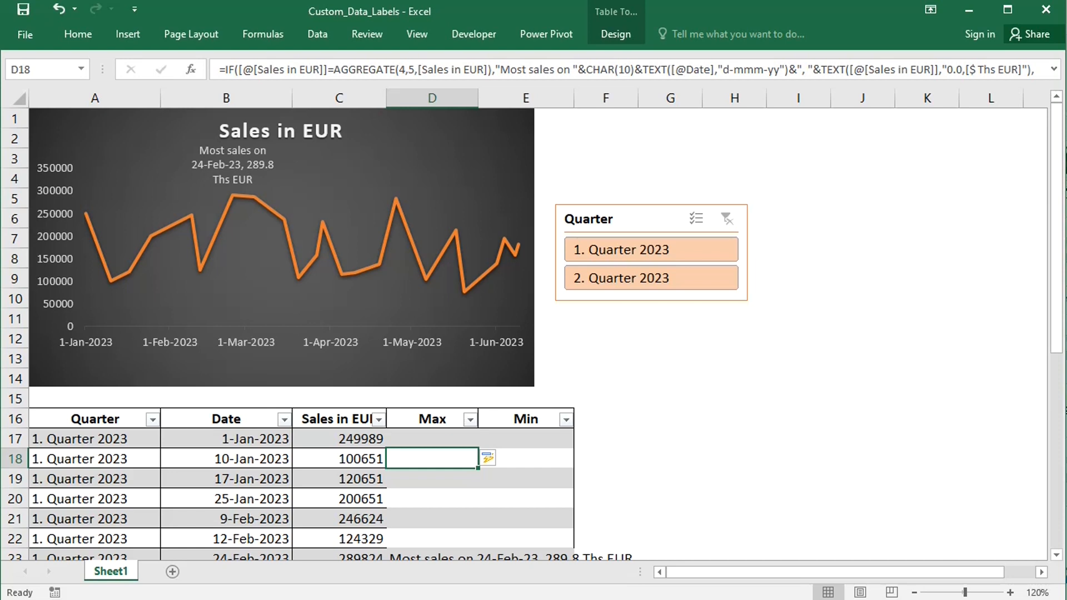
Set the chart data labels' number format to Currency with the symbol € Euro (123 €)
double_click(231, 163)
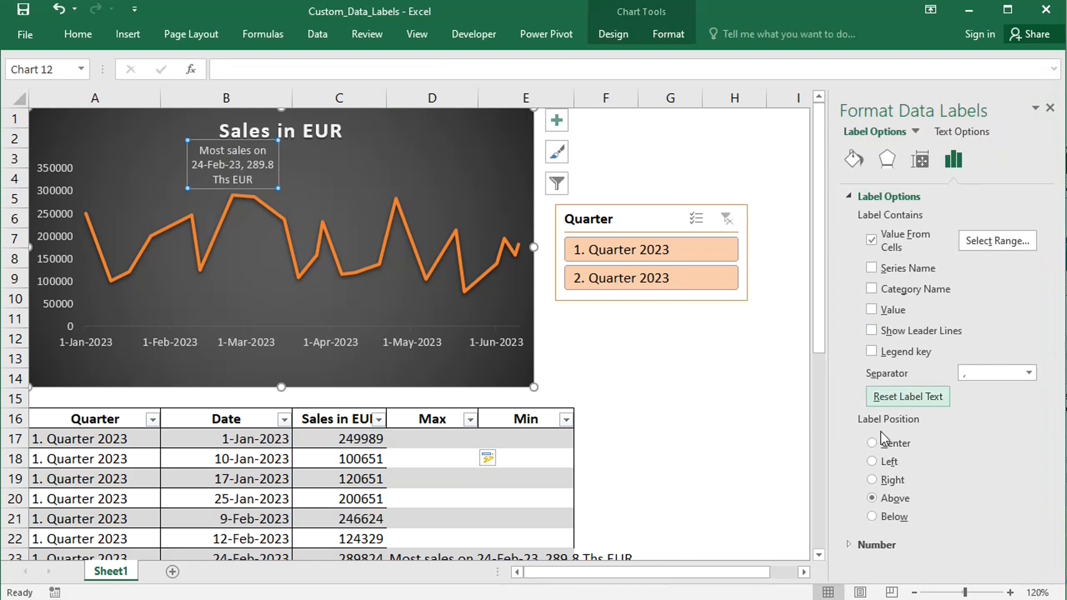
click(860, 547)
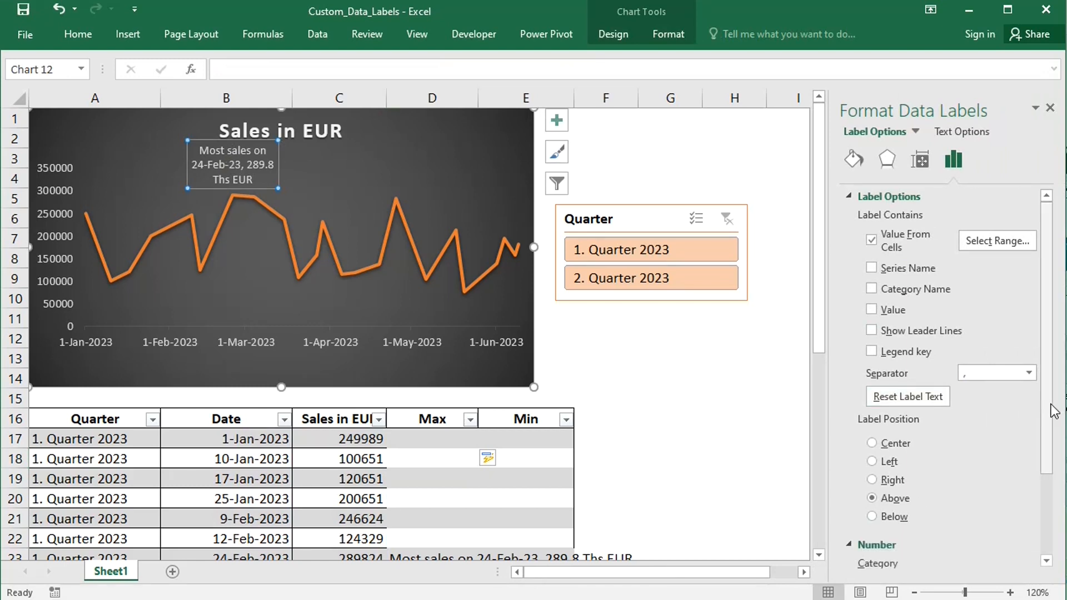
drag(1050, 398, 1049, 518)
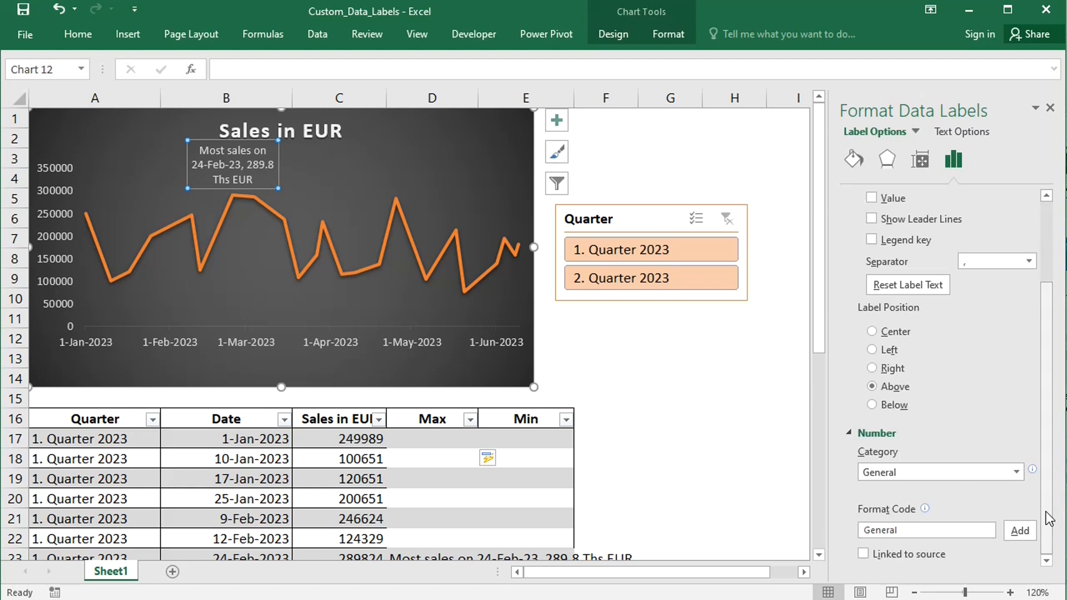
click(1018, 473)
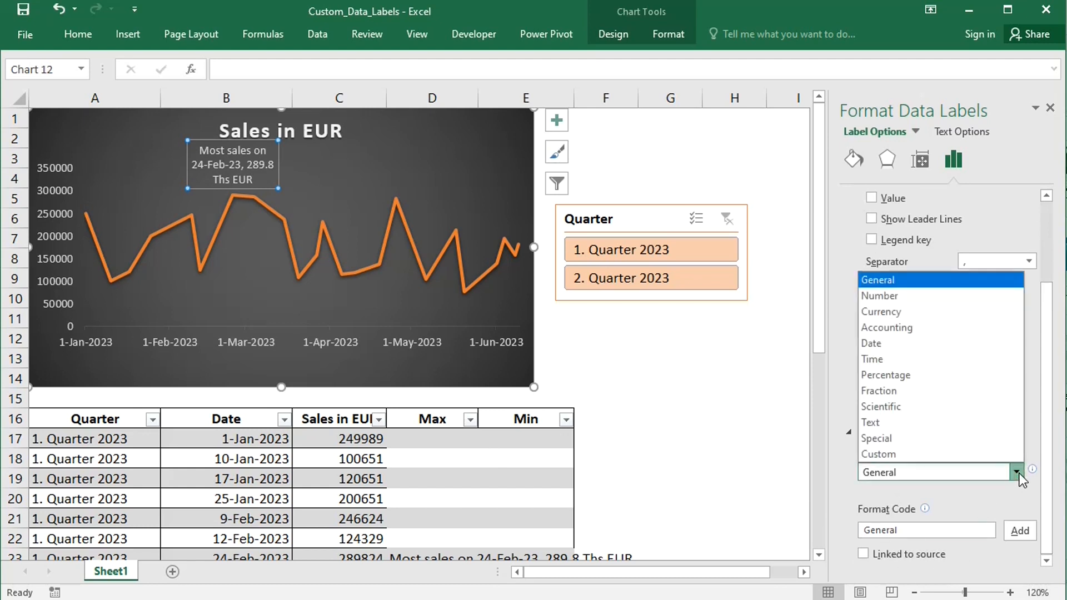
click(900, 309)
drag(1048, 389, 1048, 485)
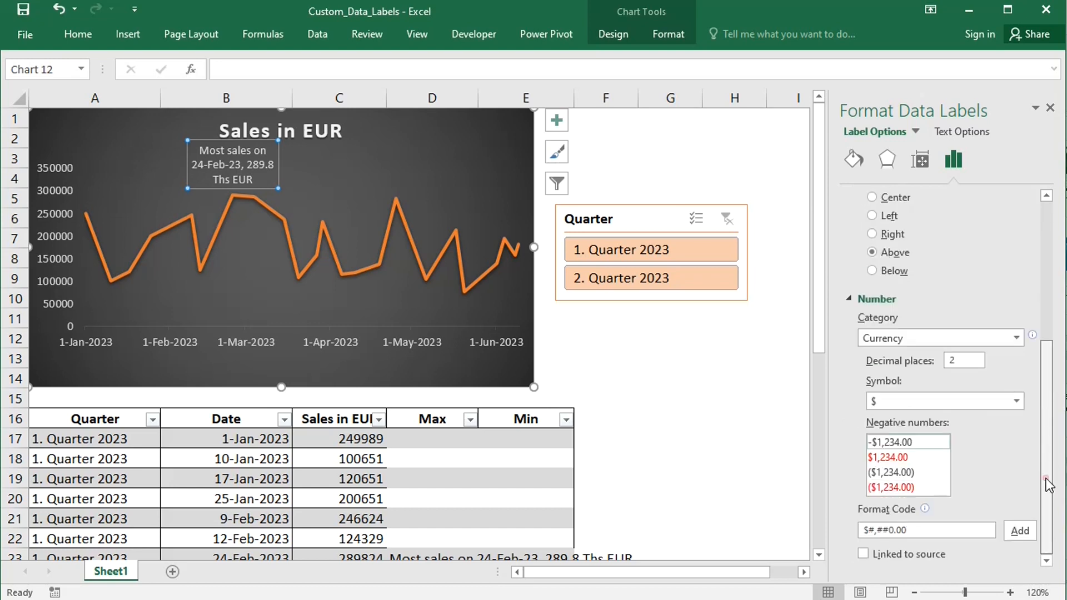
click(1017, 403)
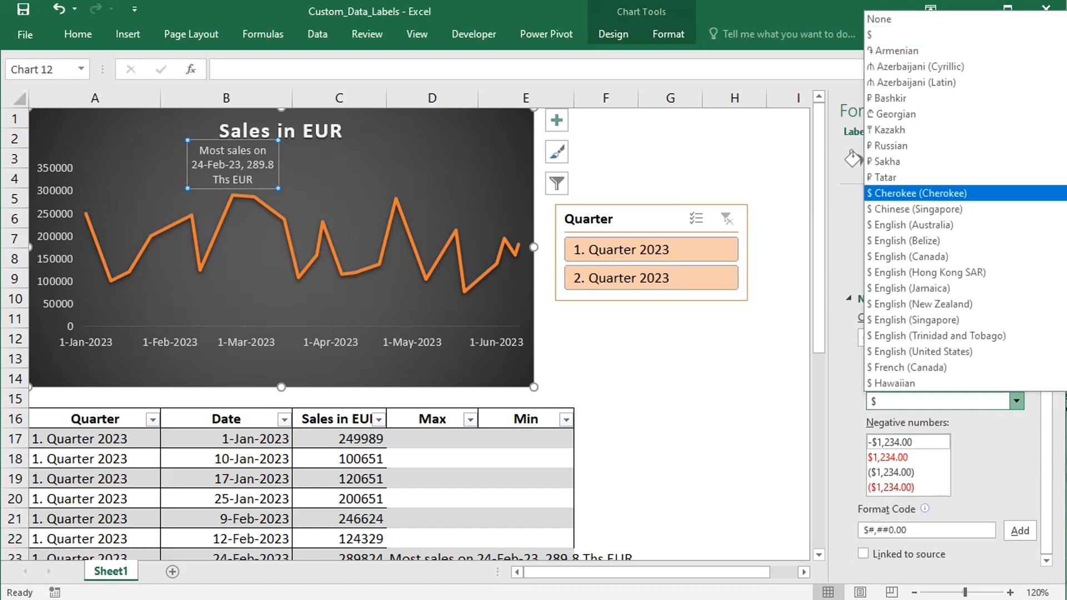
scroll(964, 200, down, 20)
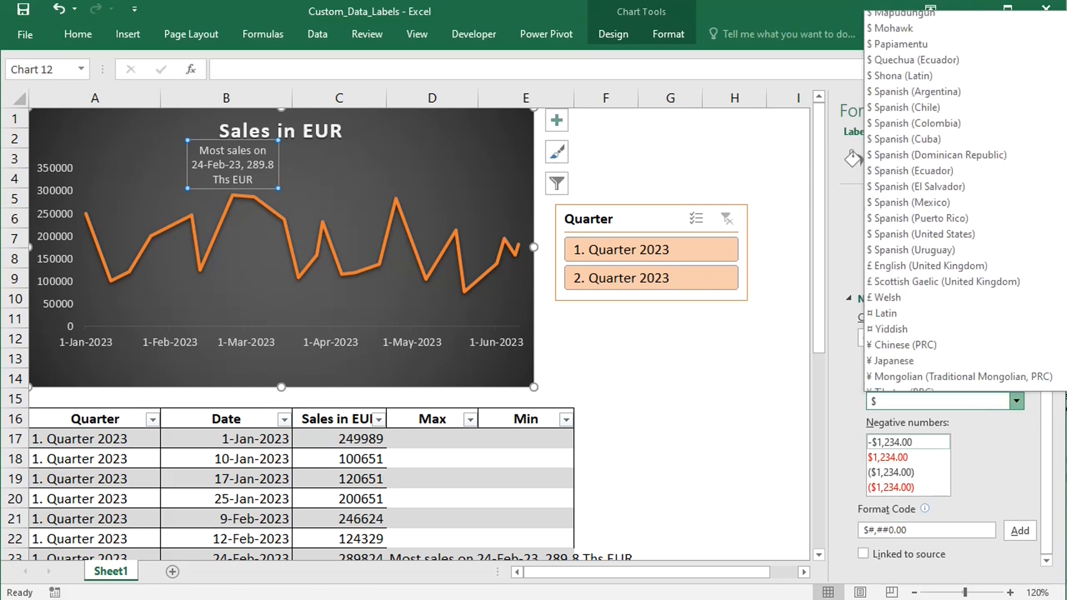
scroll(964, 200, down, 6)
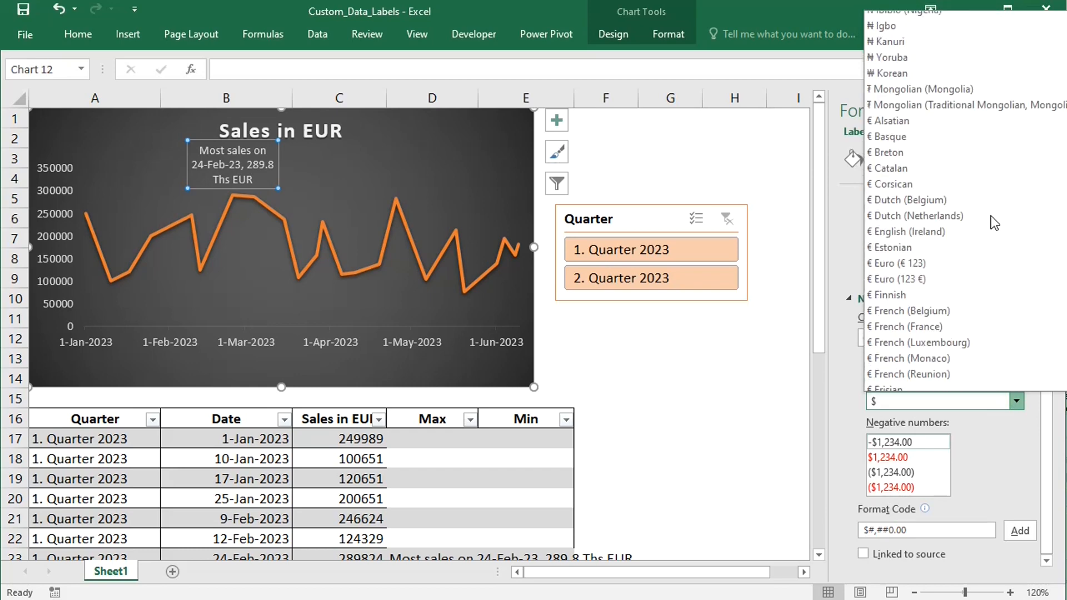
click(913, 280)
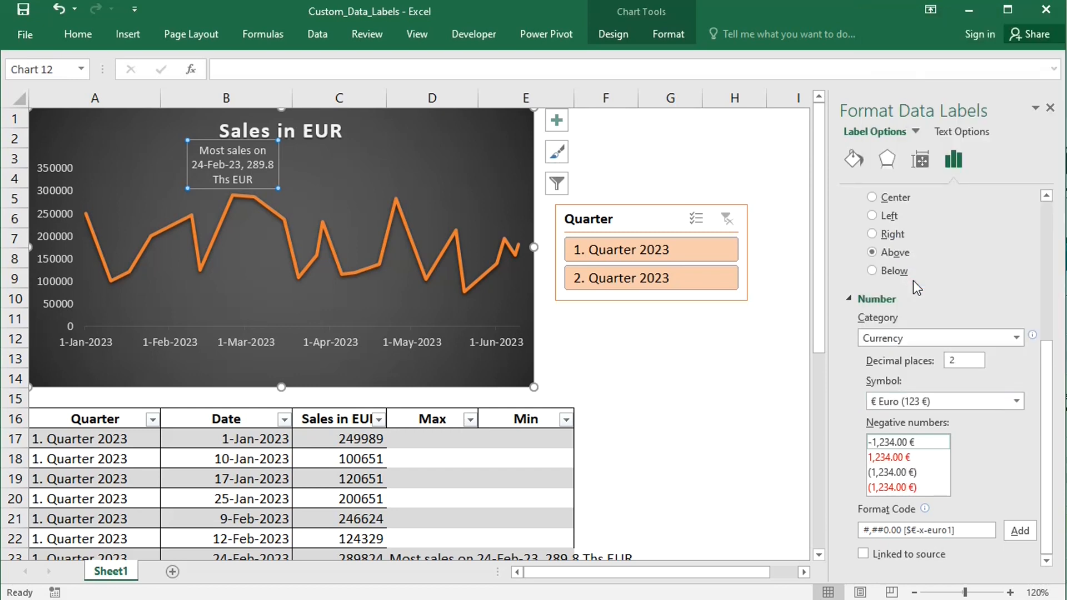
Copy €-x-euro1 from the data labels' format code and replace EUR with it in the Max formula's number format in D17
click(913, 530)
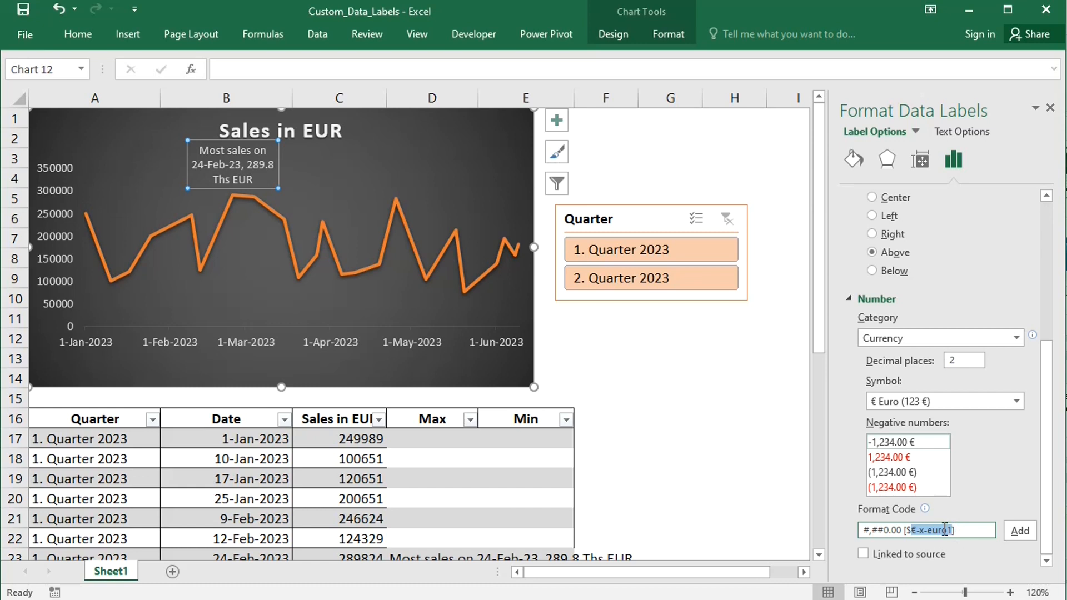
click(1050, 108)
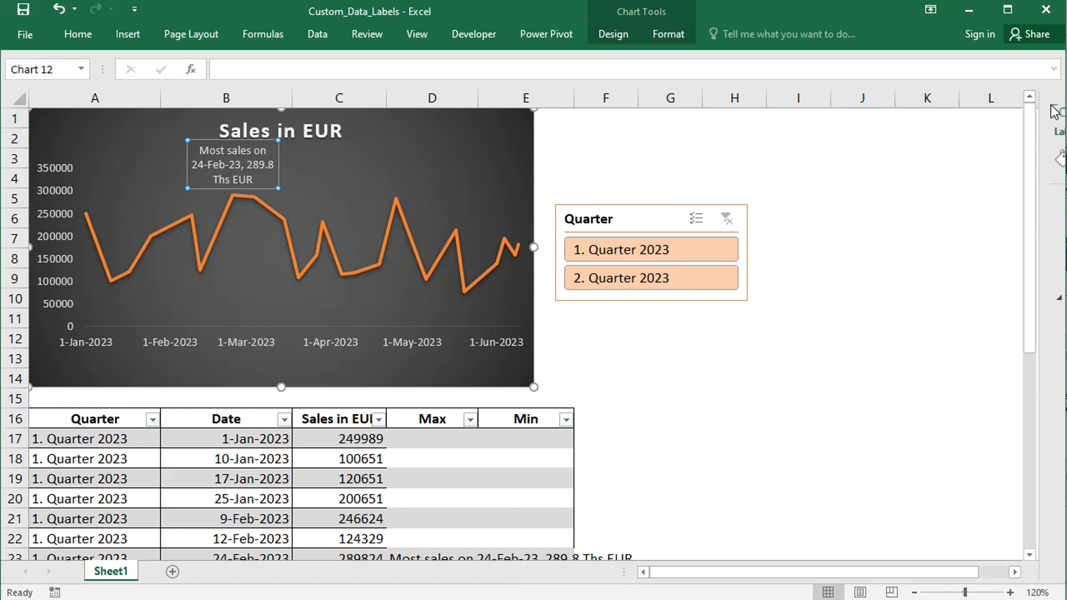
double_click(418, 444)
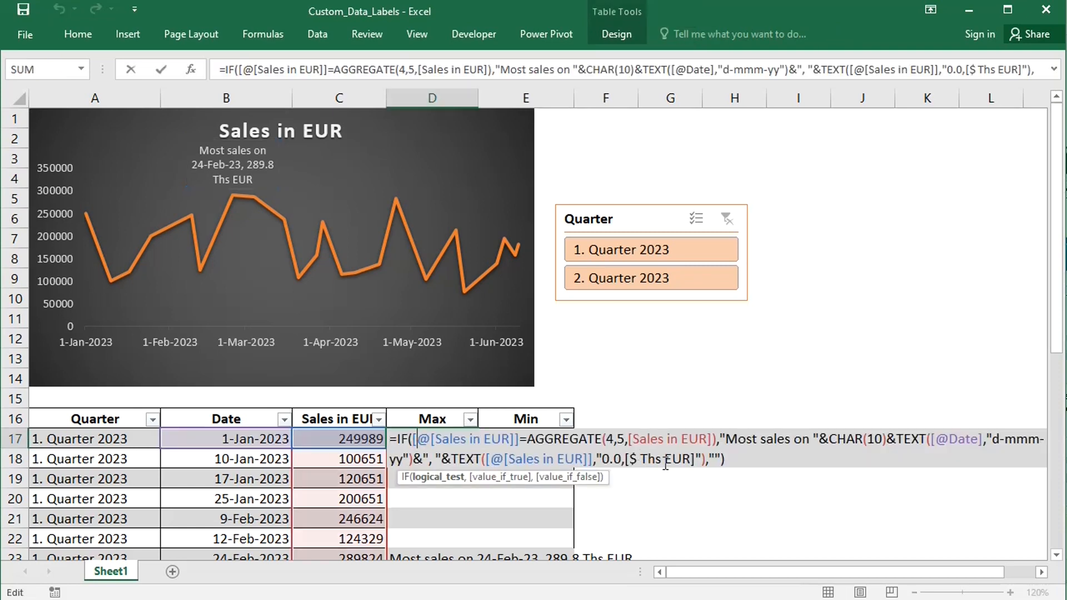
drag(665, 459, 689, 459)
text(€-x-euro1)
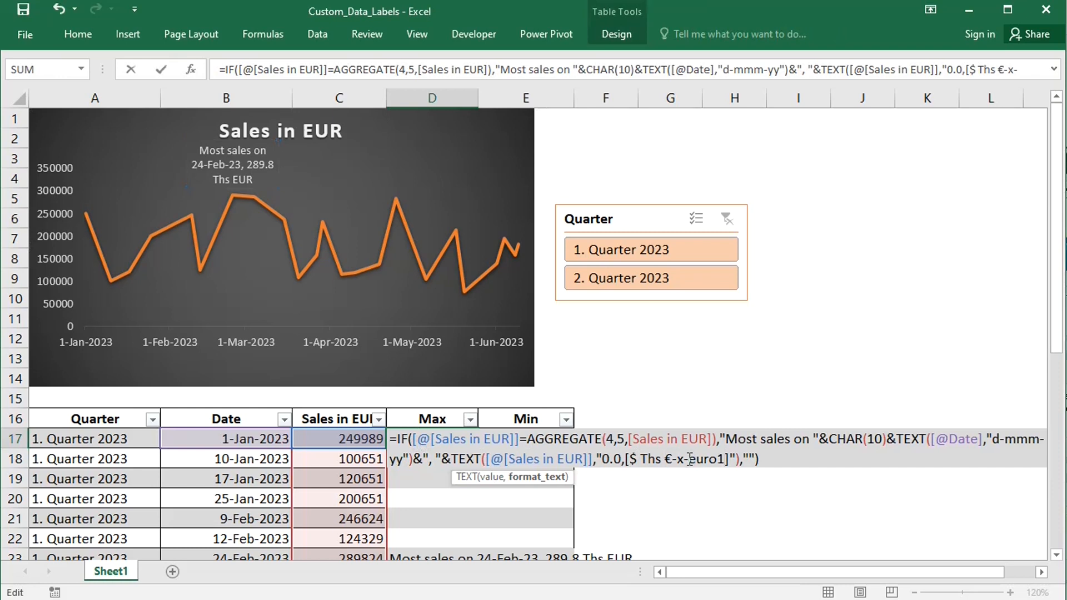
key(Return)
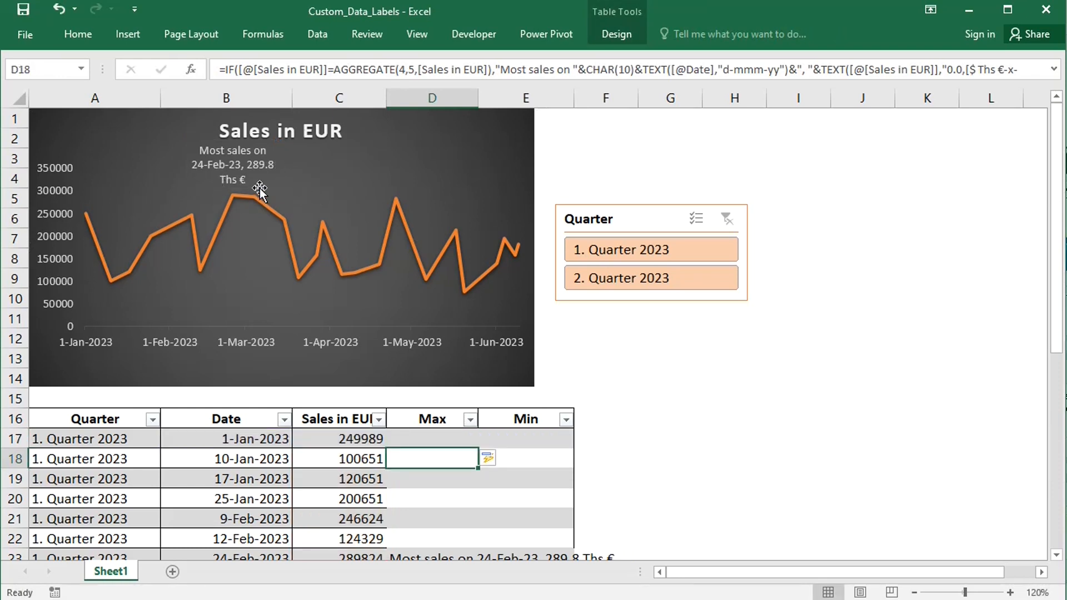
Copy the full Max formula text from D17 into the Min column cell E17
double_click(416, 439)
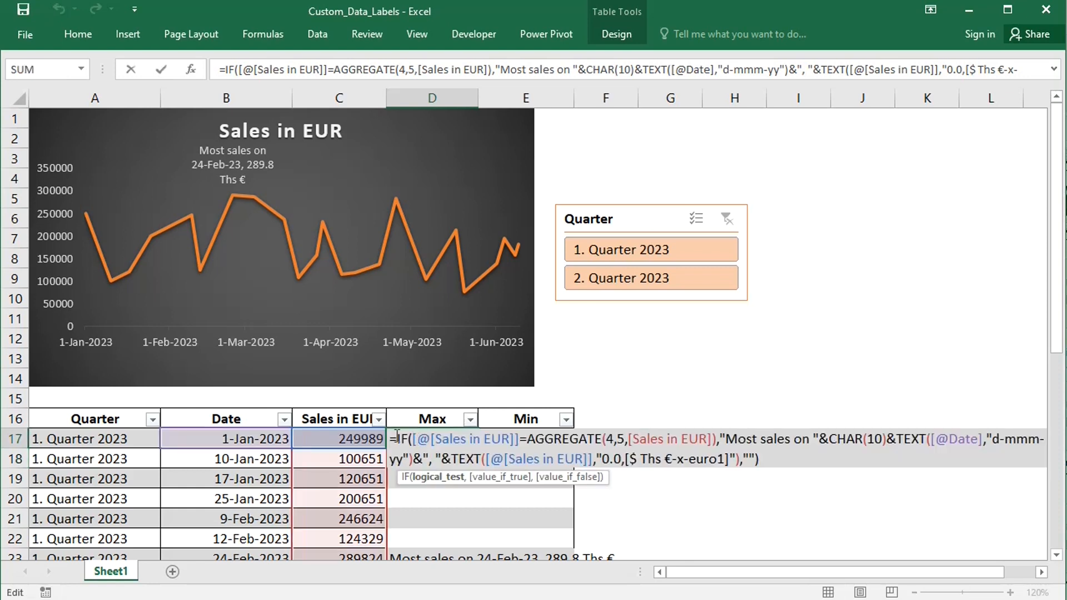
drag(391, 439, 767, 455)
key(ctrl+c)
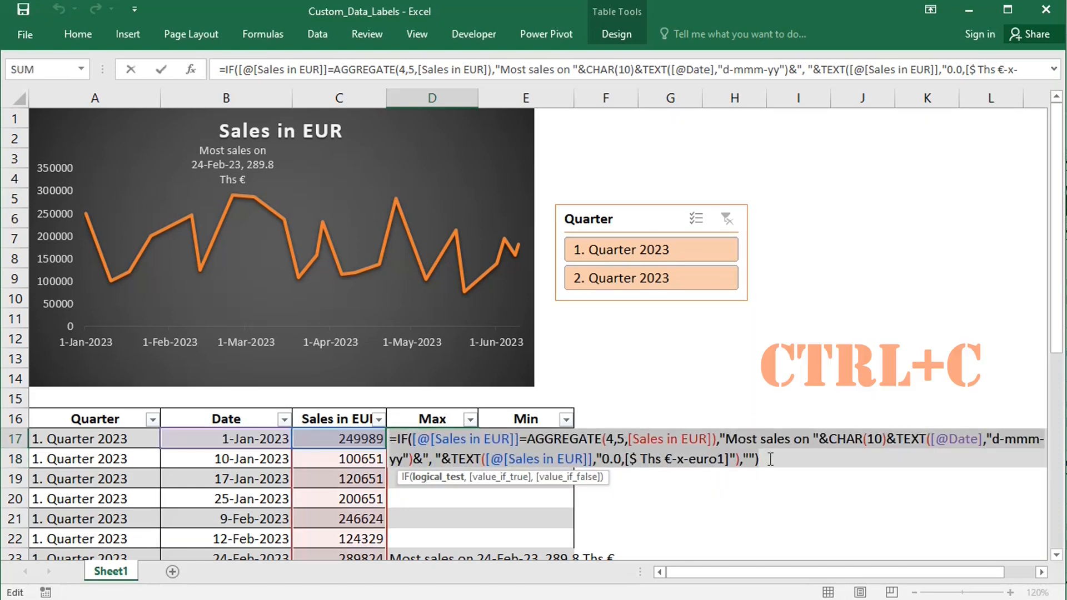
key(Escape)
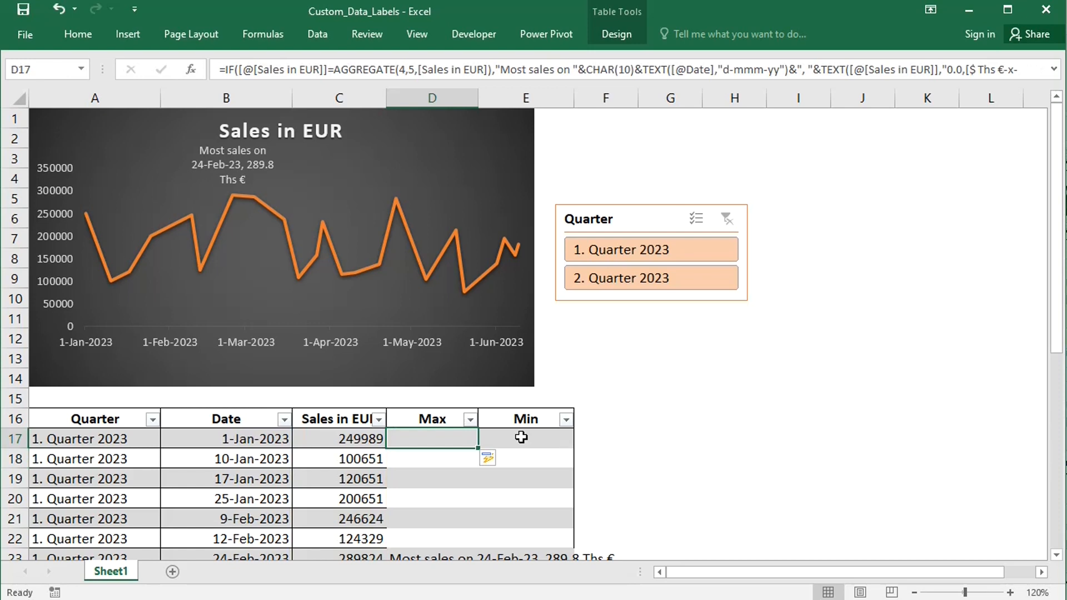
click(507, 437)
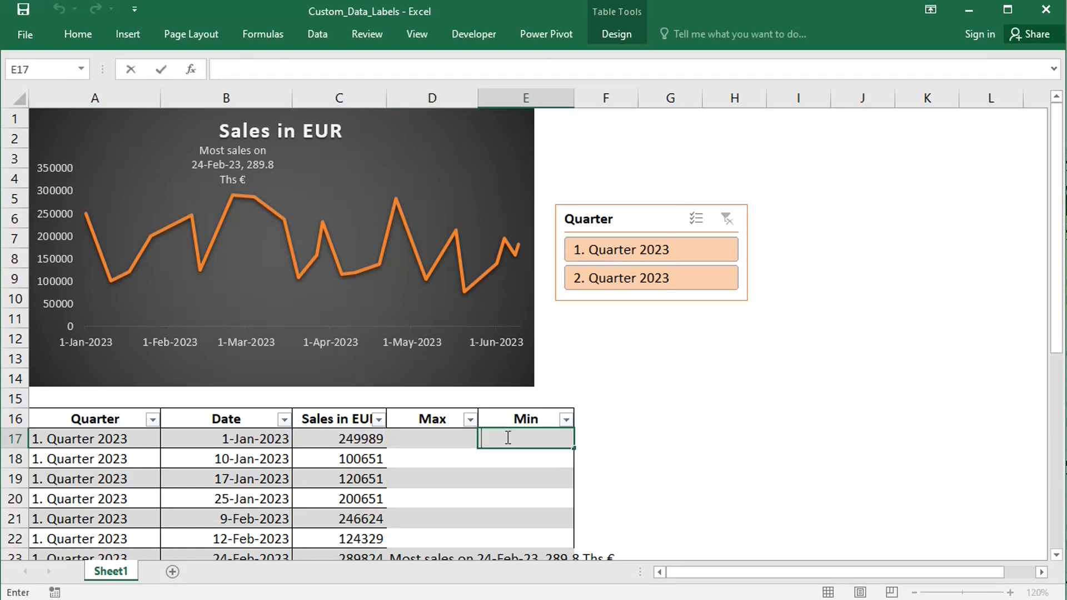
key(ctrl+v)
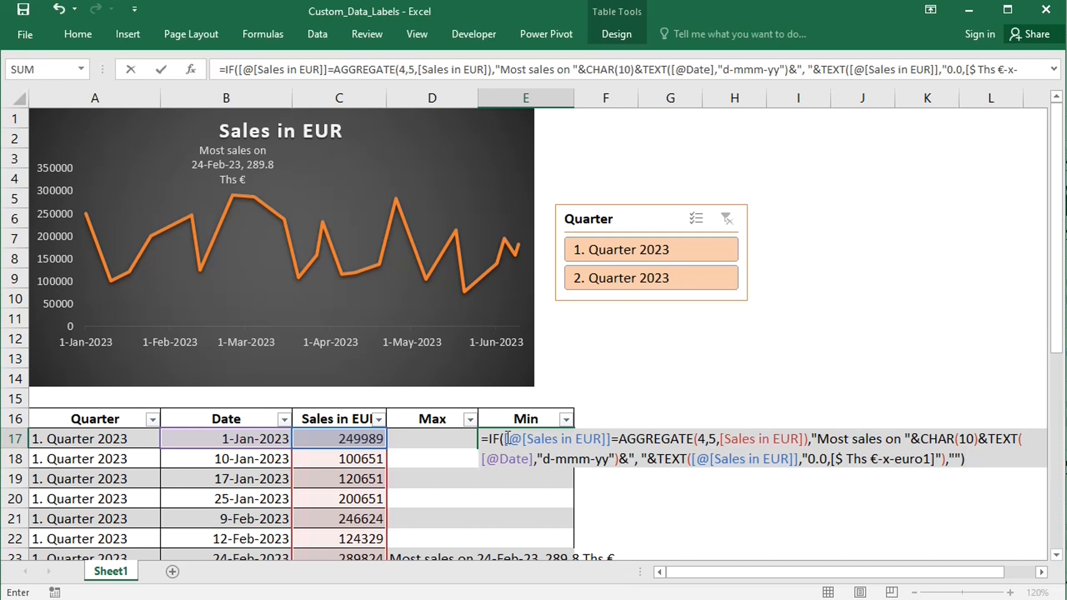
In the Min formula in E17, set the AGGREGATE function number to 5 and replace "Most" with "Least" in the label text
click(705, 439)
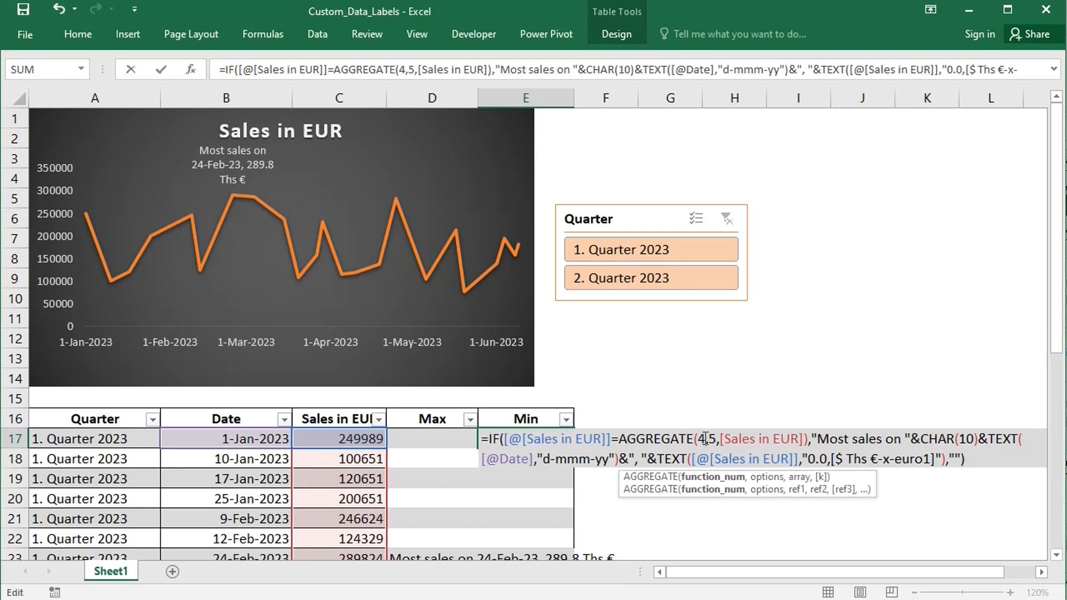
key(BackSpace)
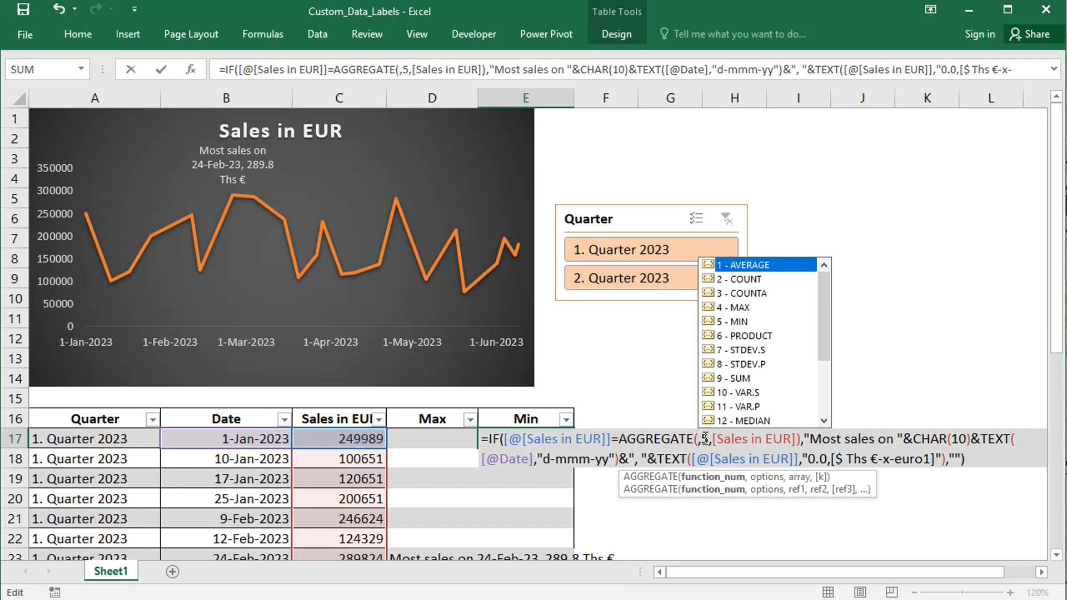
text(5)
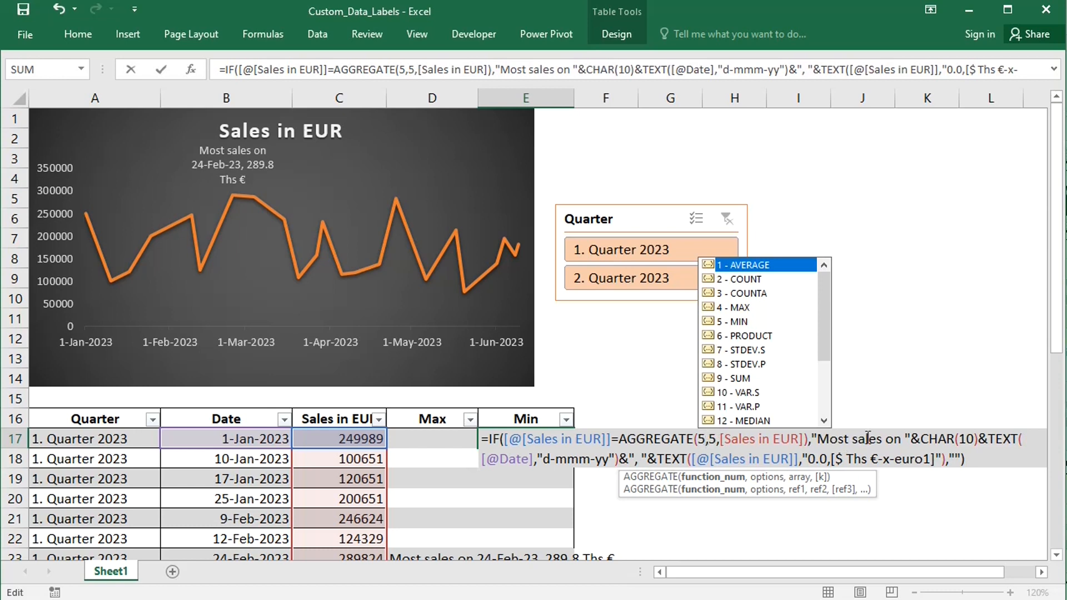
click(849, 439)
key(BackSpace)
key(BackSpace)
key(BackSpace)
key(BackSpace)
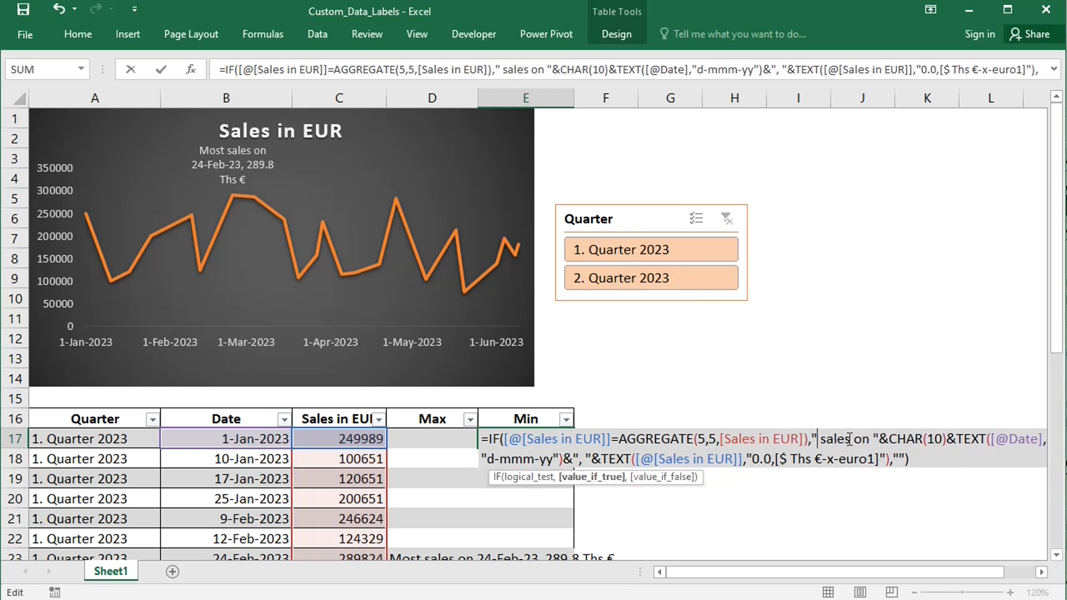
text(Least)
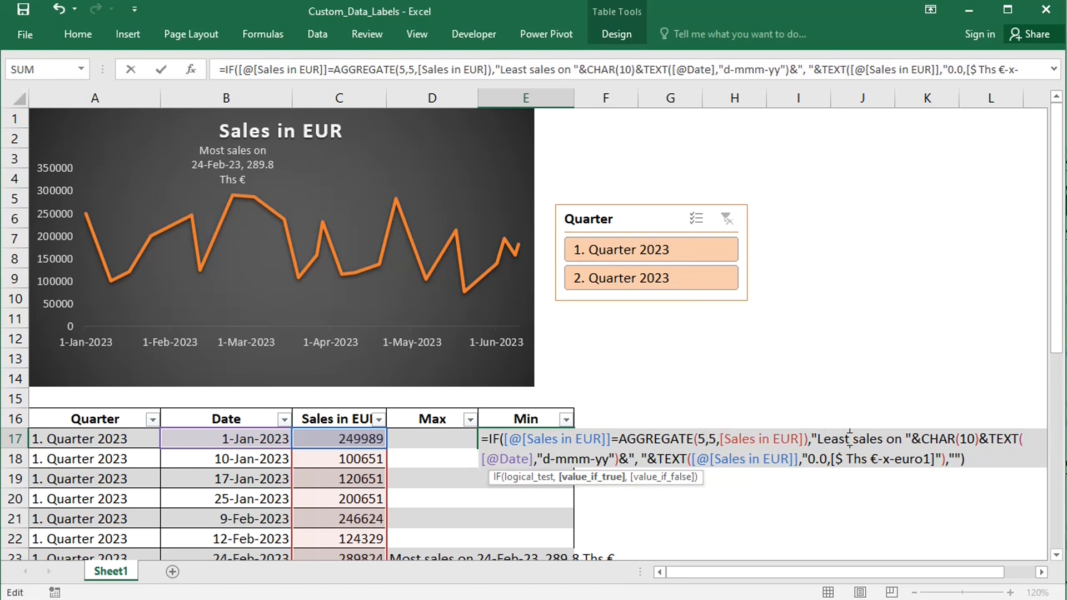
key(Return)
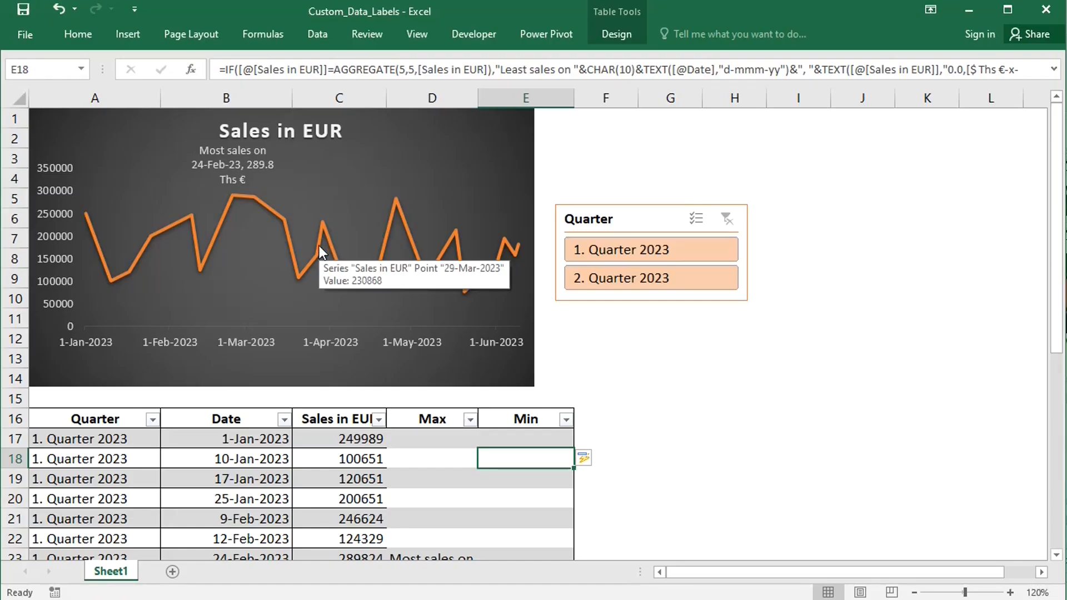
Duplicate the Sales in EUR series within the chart by copying and pasting it
click(319, 246)
key(ctrl+c)
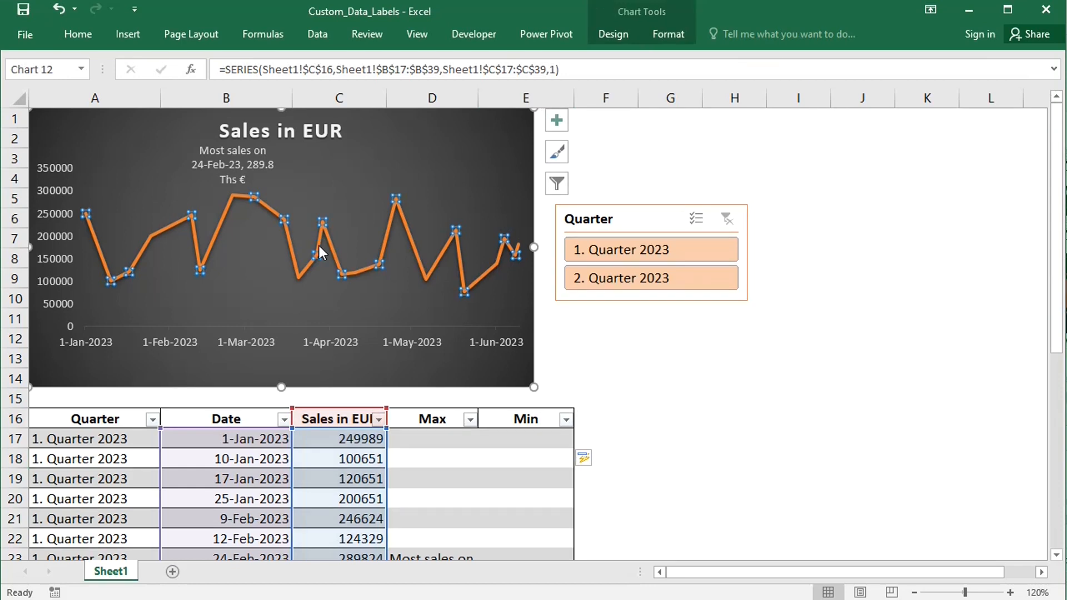
key(ctrl+v)
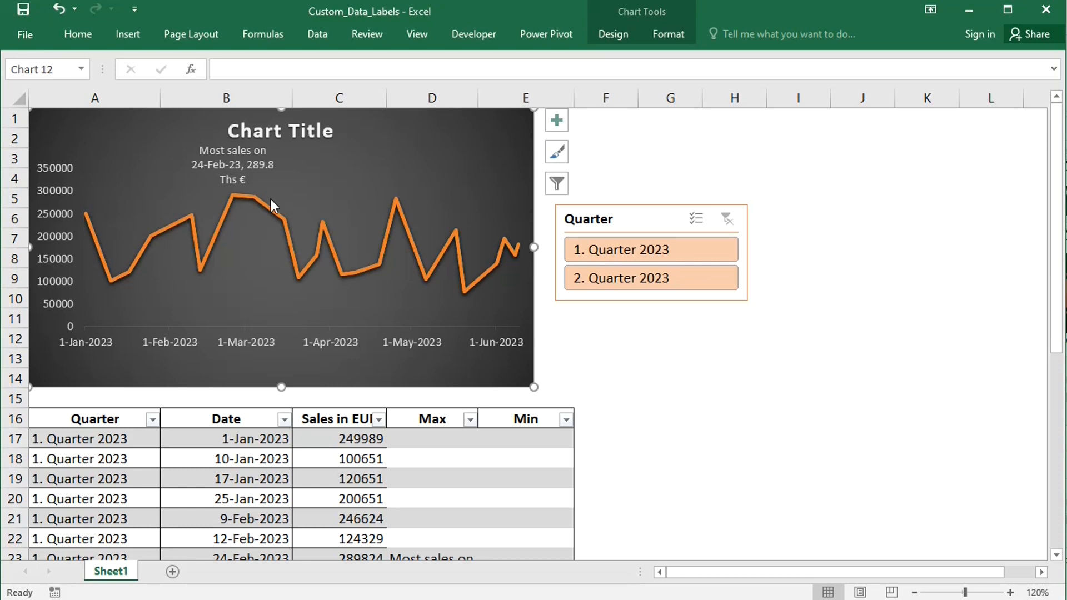
Format the "Most sales on" data label in the chart with light green, bold text
click(230, 176)
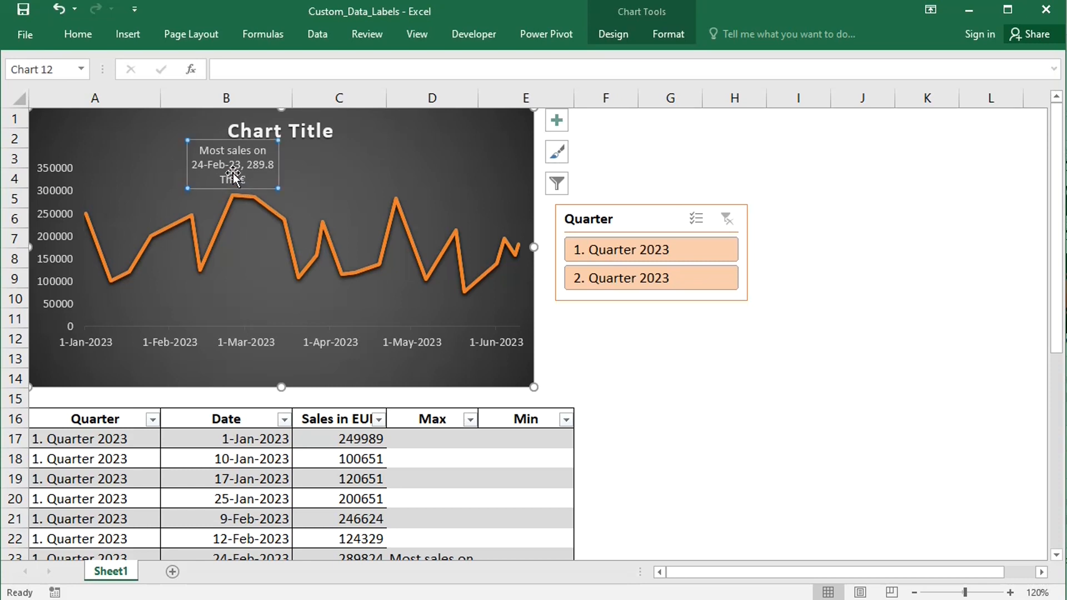
click(71, 38)
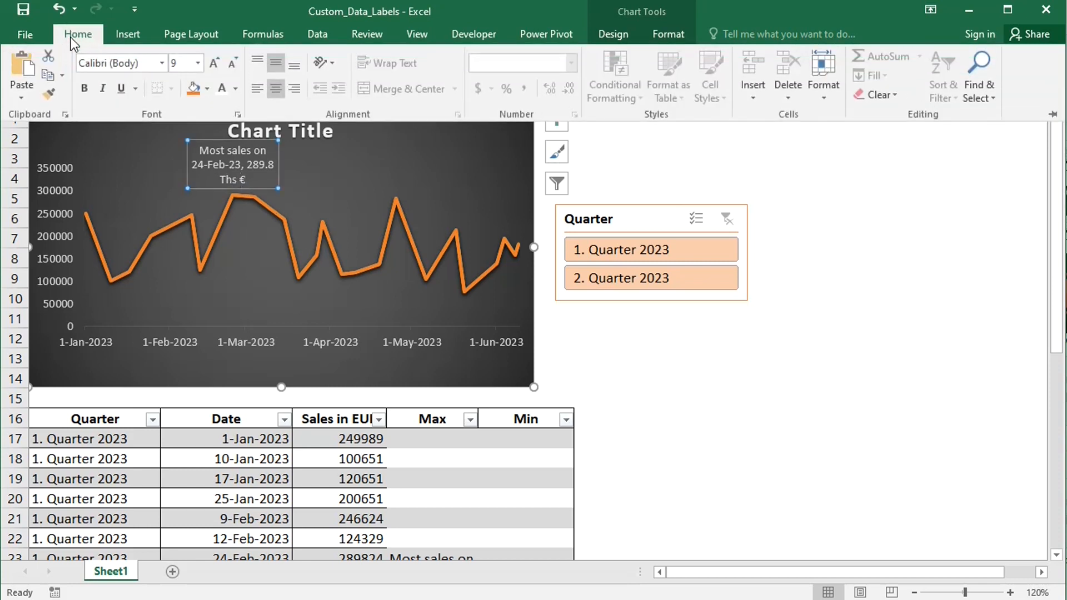
click(236, 92)
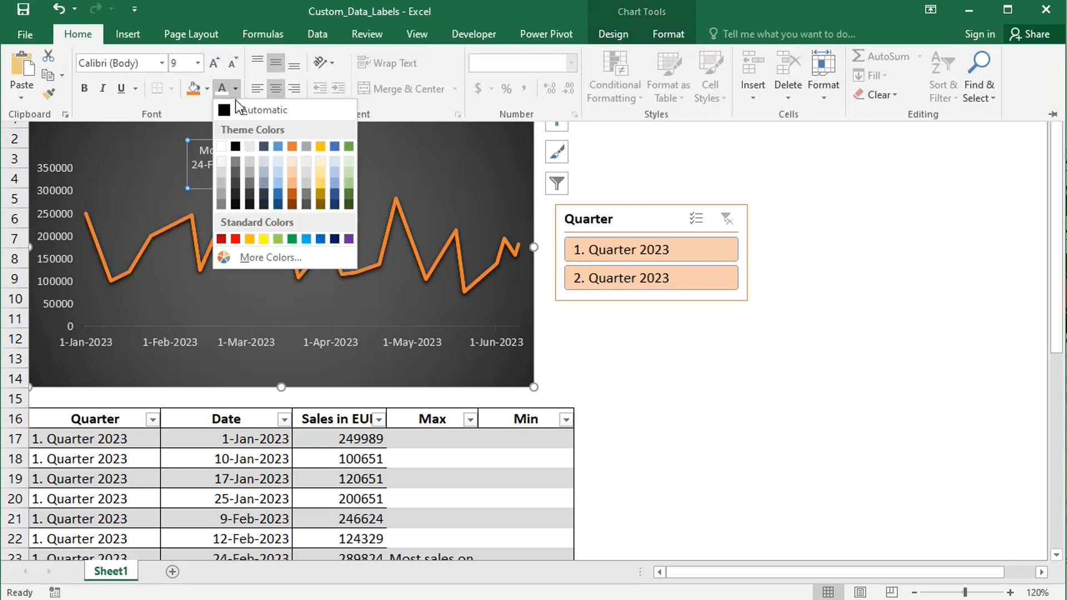
click(277, 239)
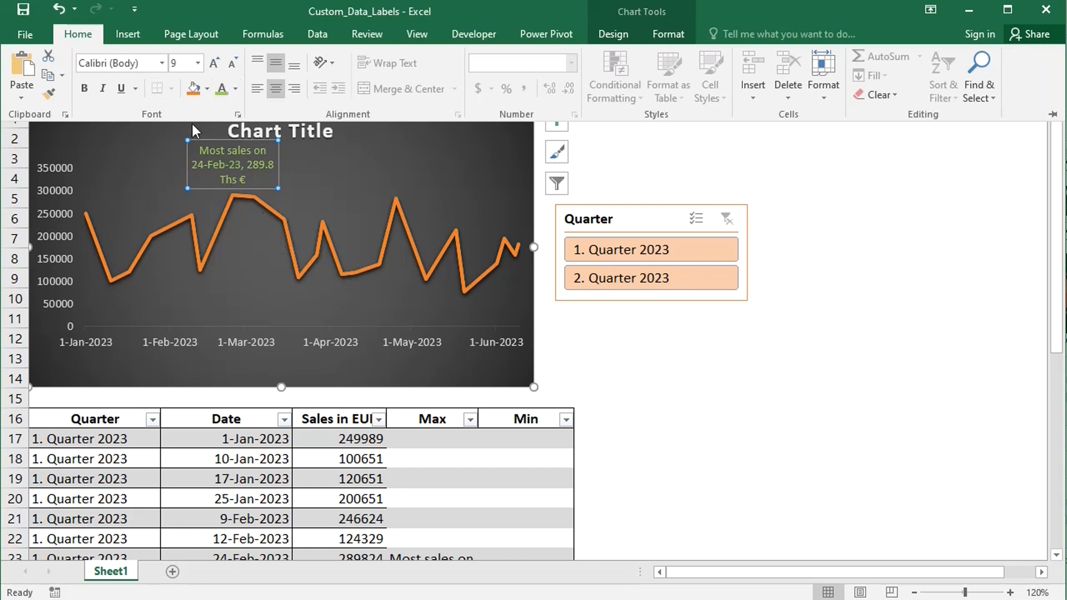
click(85, 89)
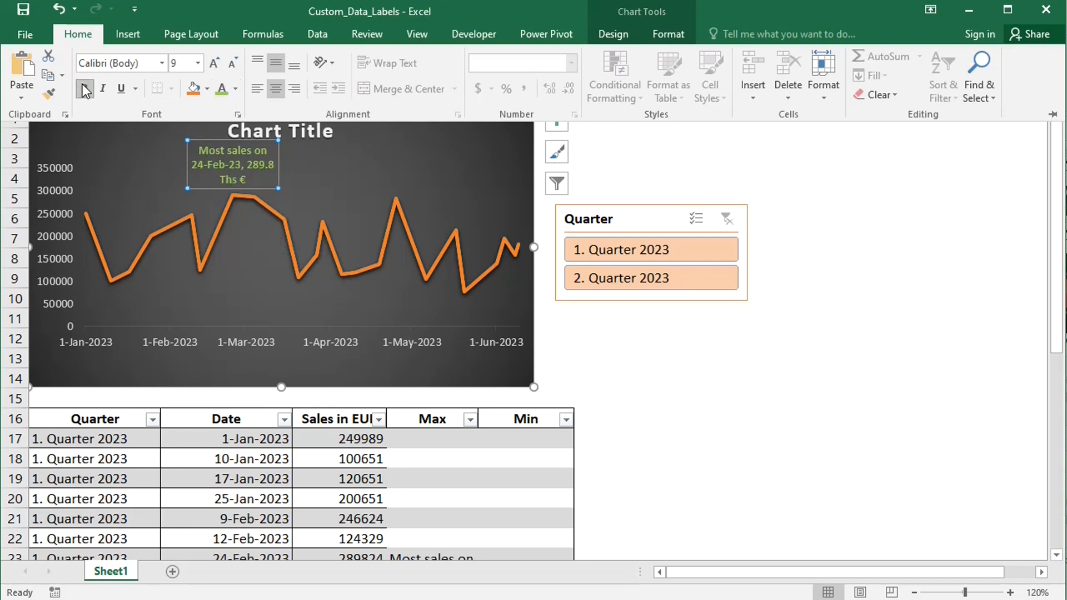
key(ctrl+F1)
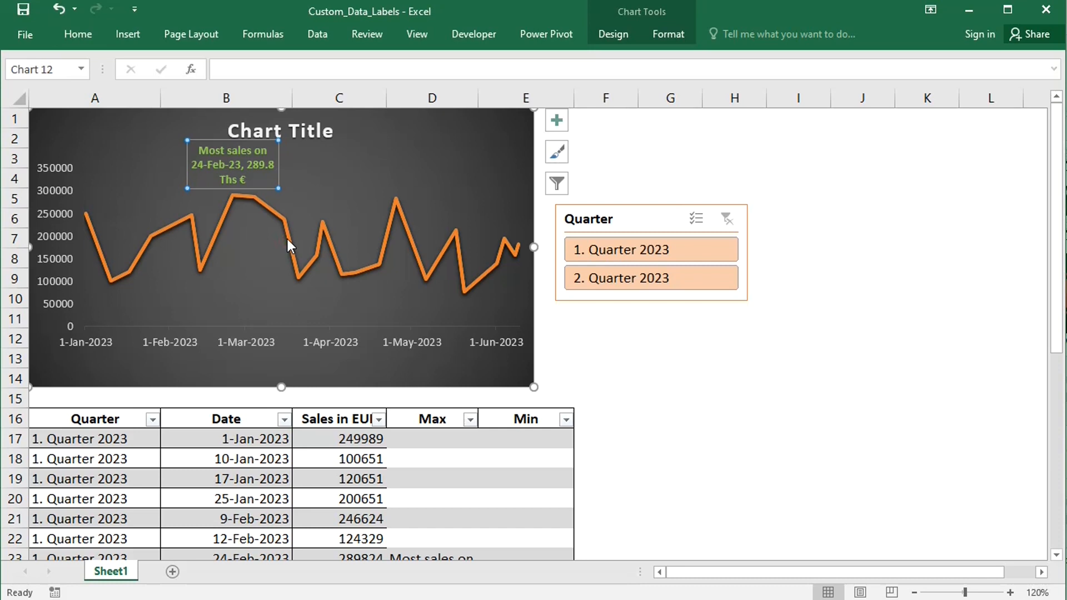
Exclude the second Sales in EUR entry from the displayed series in the chart's data source
click(289, 240)
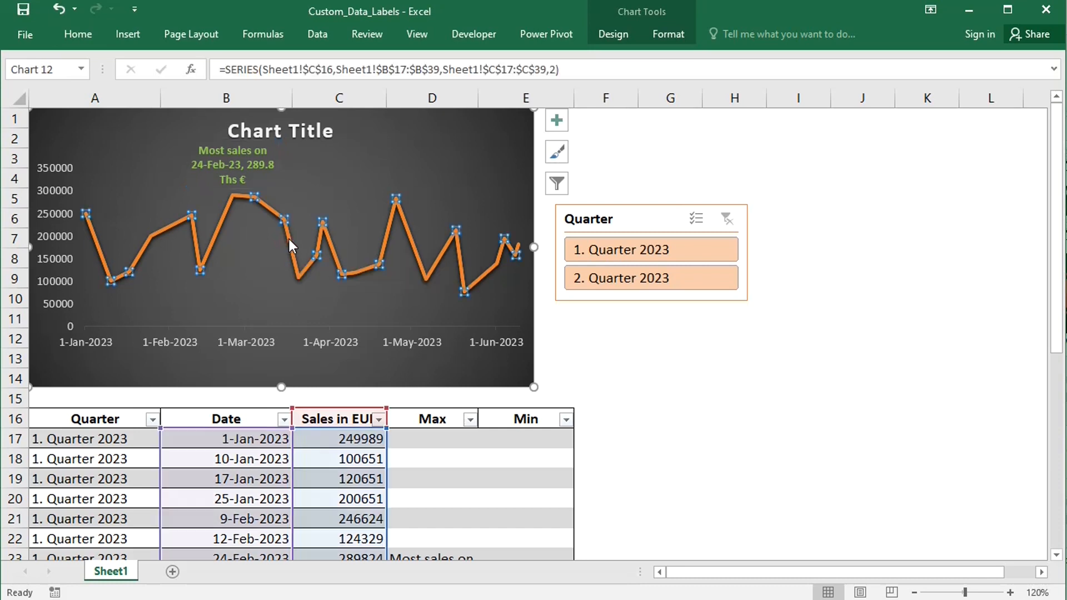
right_click(290, 239)
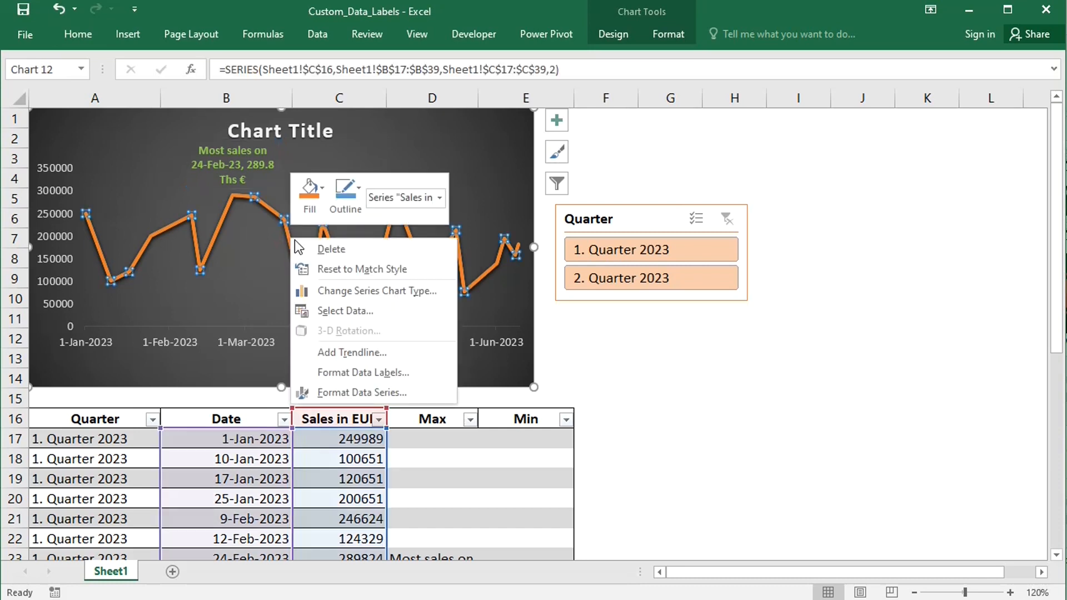
click(353, 311)
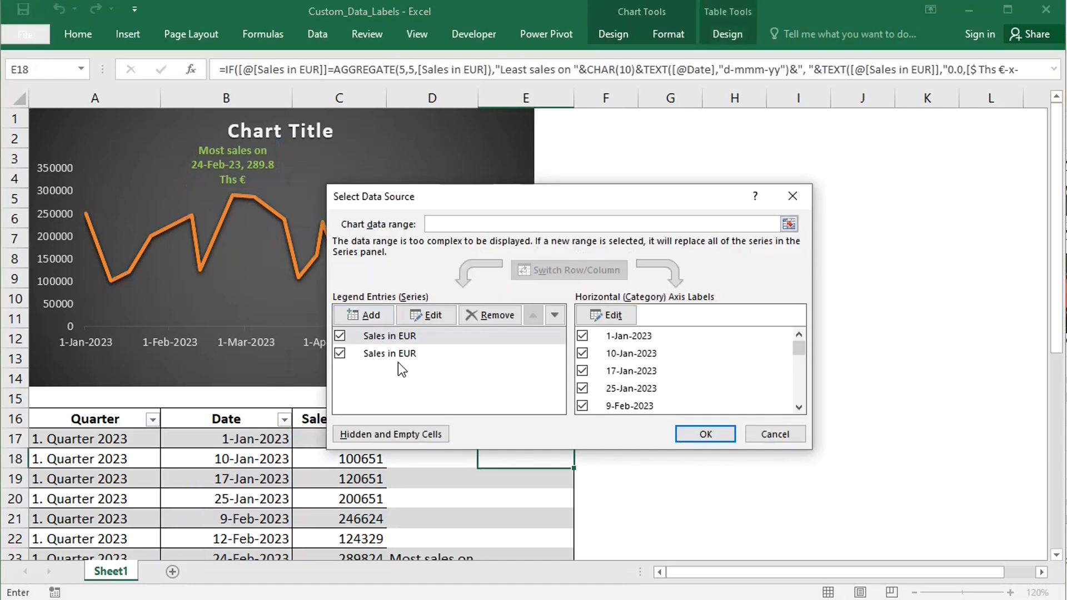
click(340, 355)
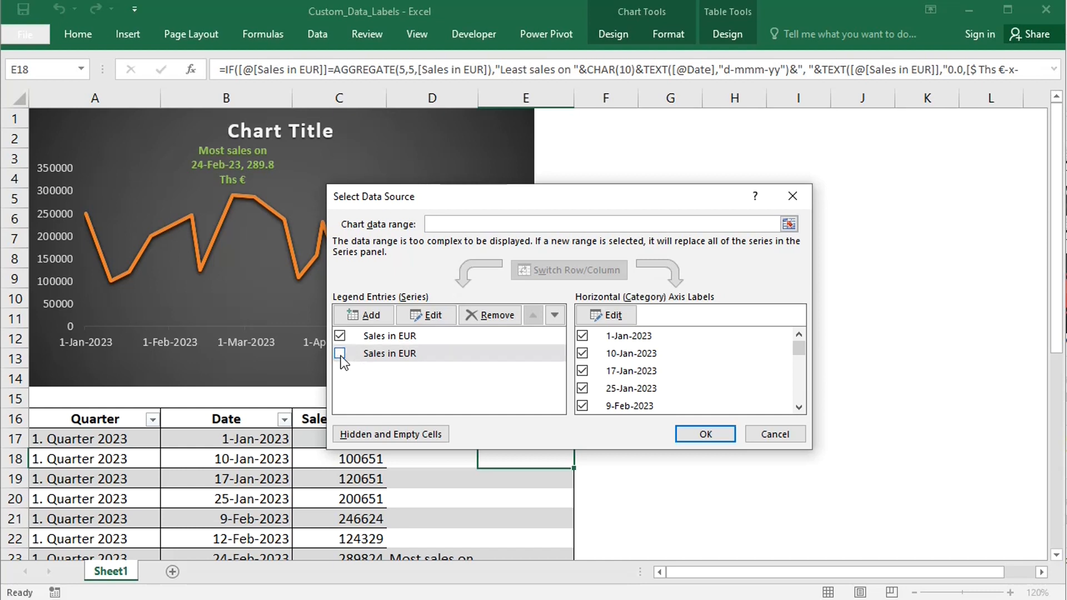
click(705, 433)
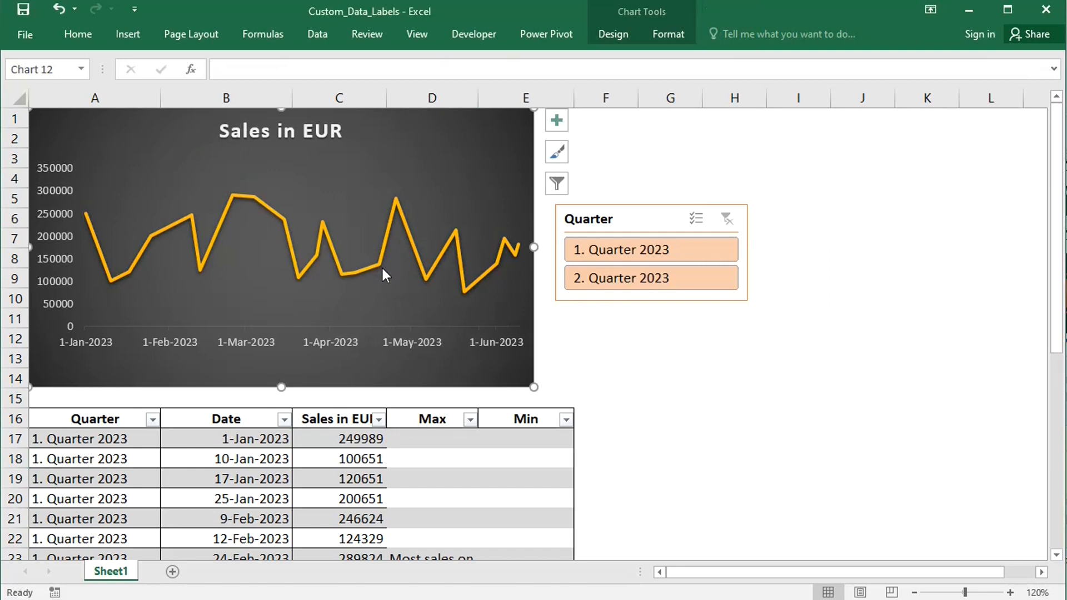
Add data labels to the Sales in EUR series still shown in the chart
mouse_move(375, 268)
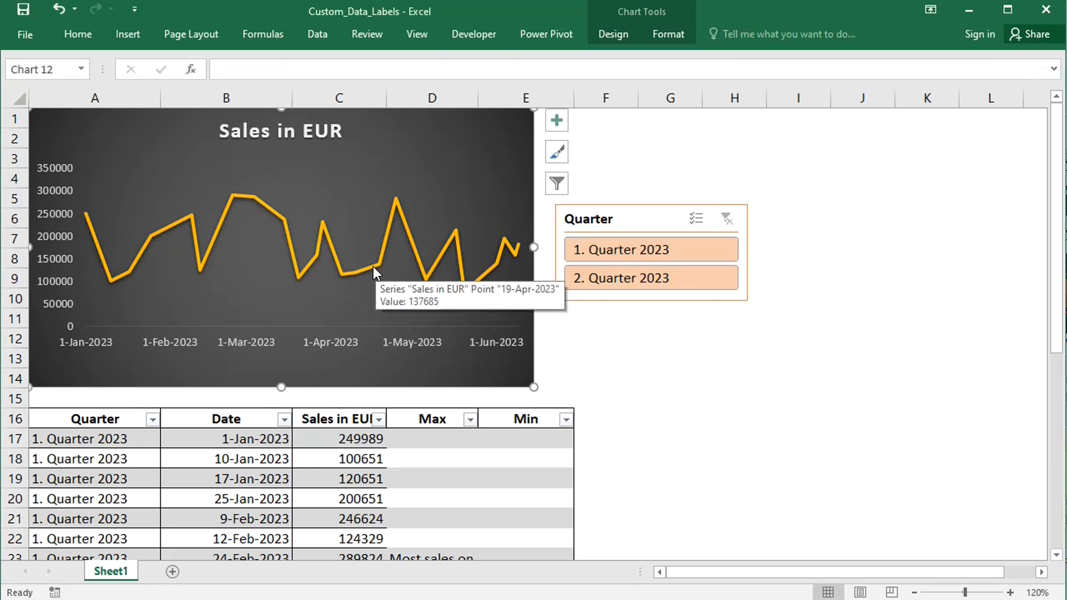
click(372, 265)
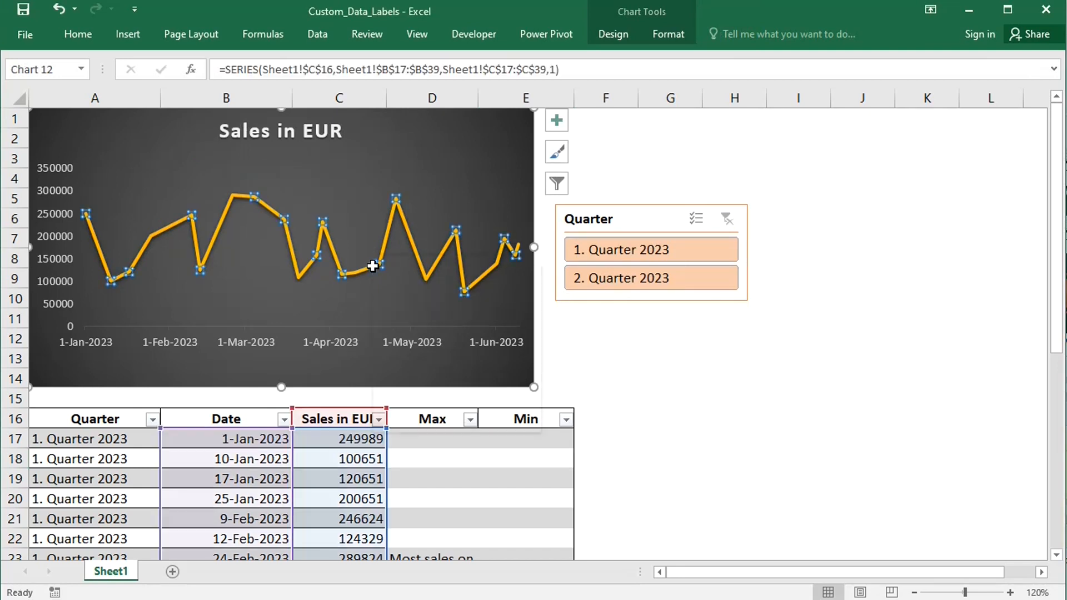
right_click(372, 266)
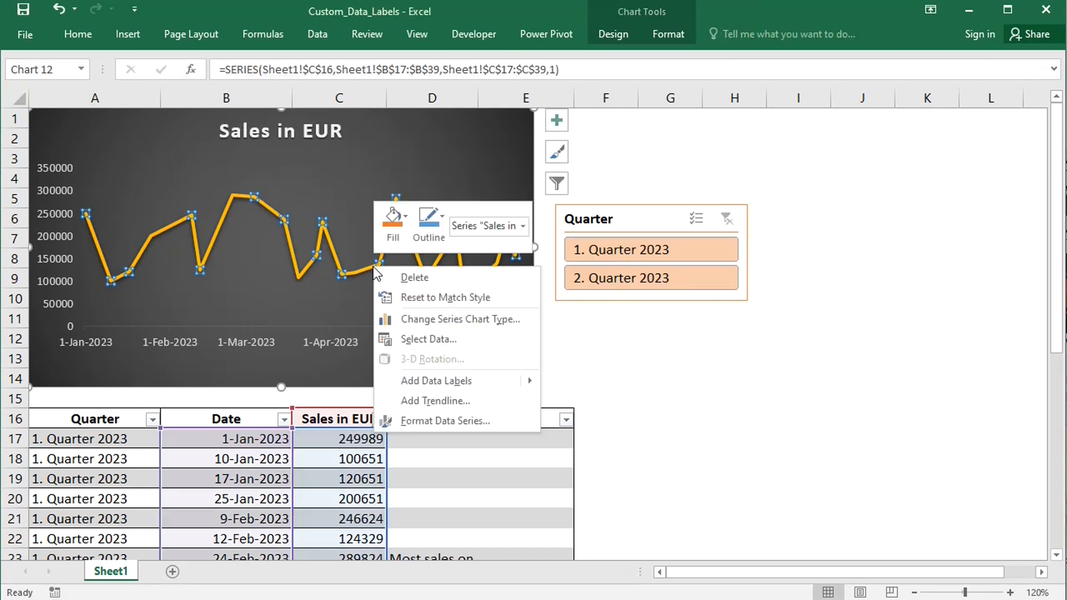
click(440, 385)
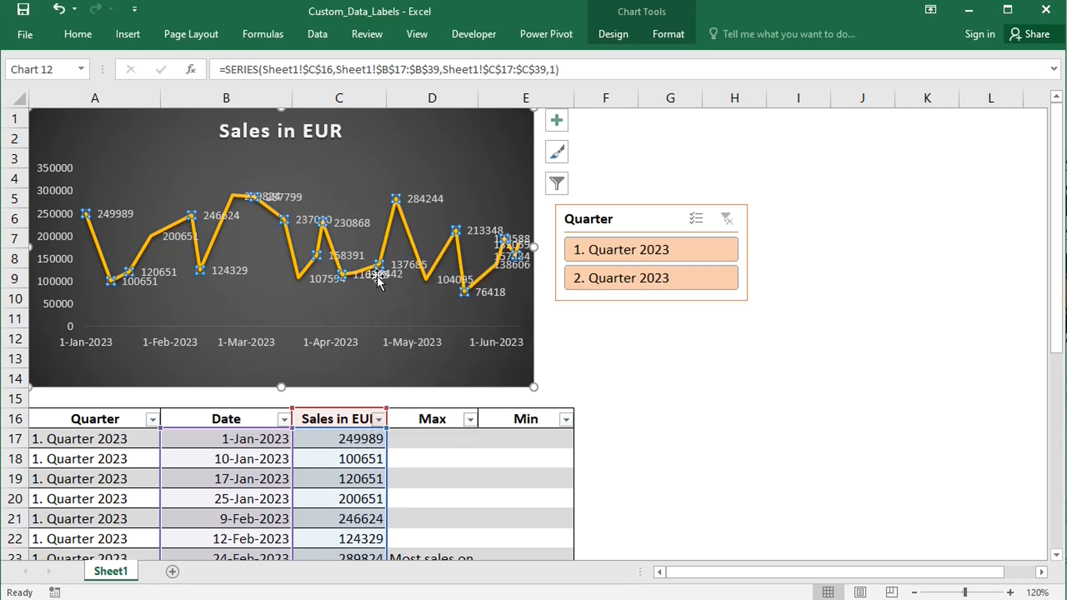
Set the new data labels to take their text from the Min column's data cells
click(377, 275)
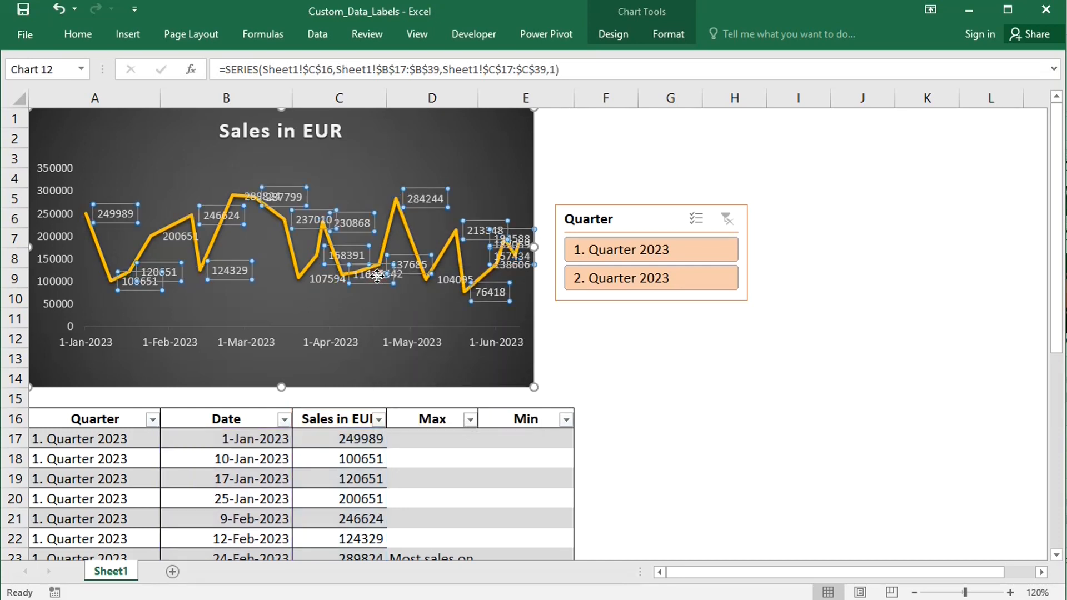
double_click(377, 276)
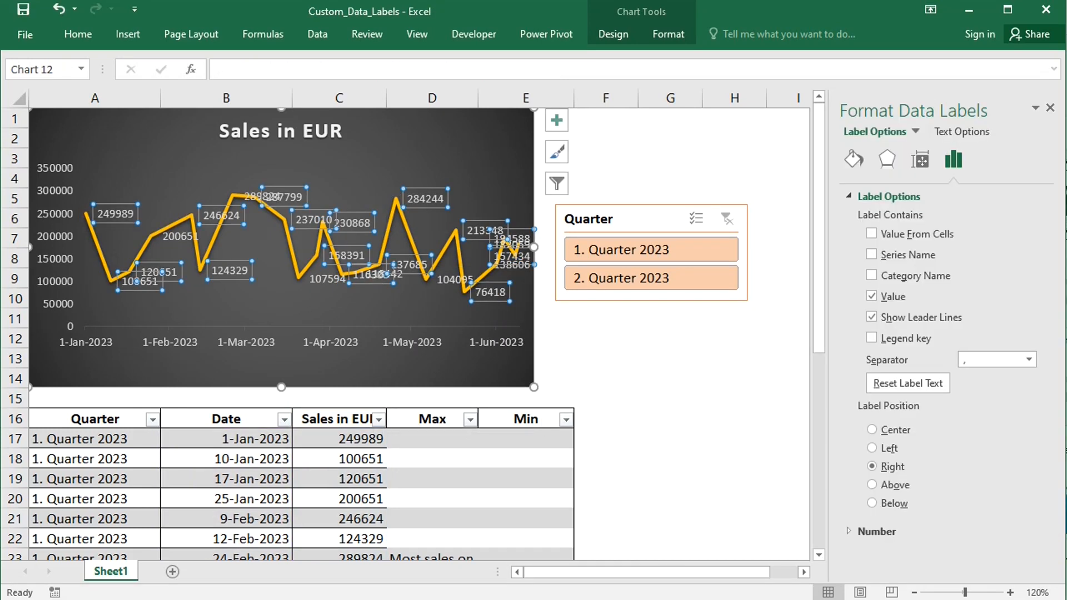
click(872, 235)
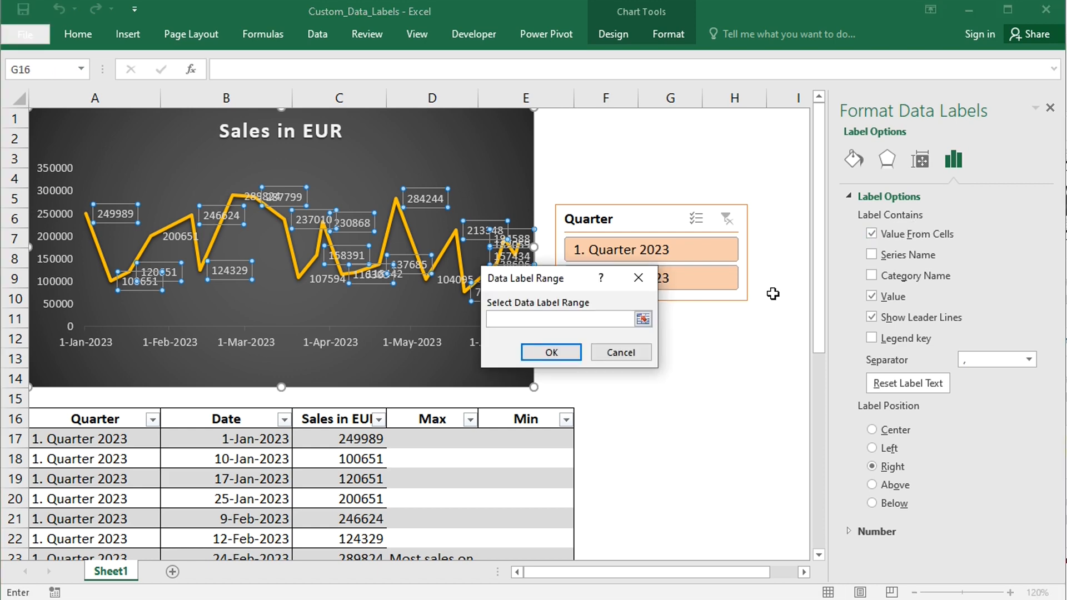
drag(533, 439, 532, 518)
click(566, 353)
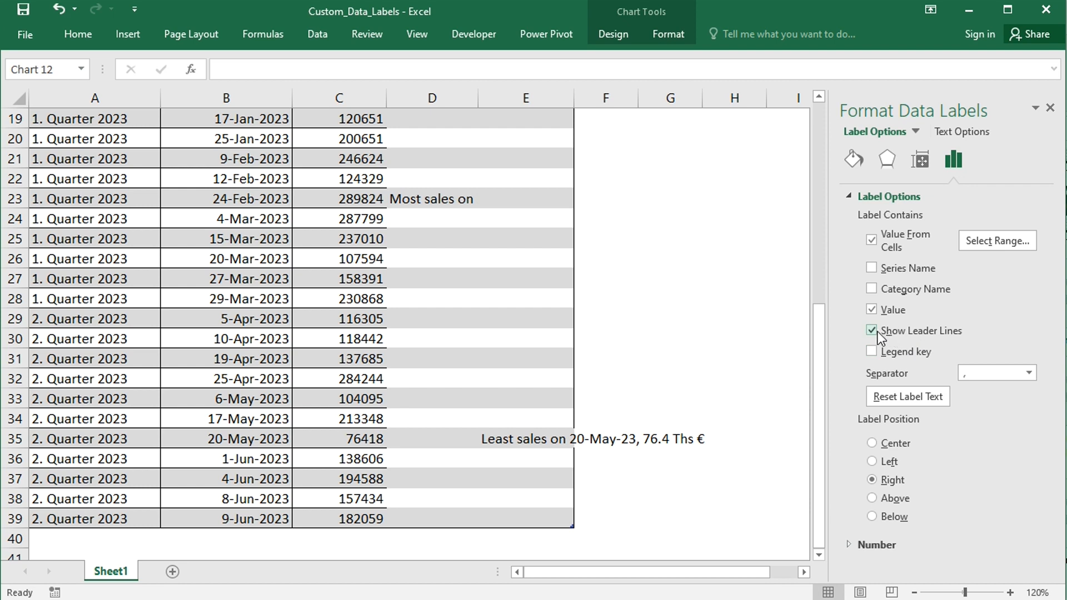
Remove the value and leader lines from the new data labels and position the labels below the line
click(872, 310)
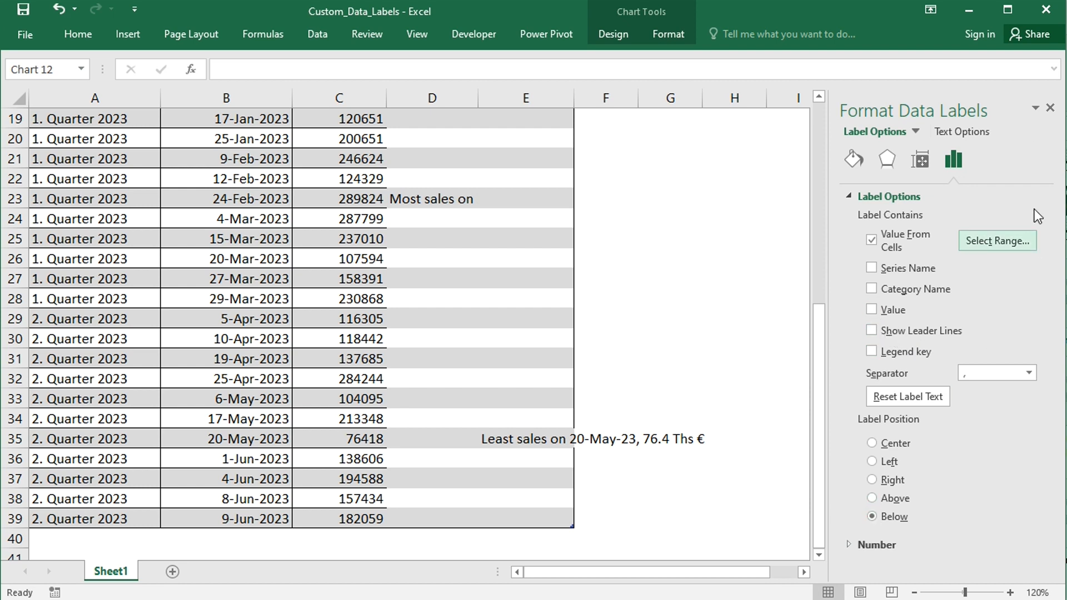
click(1051, 108)
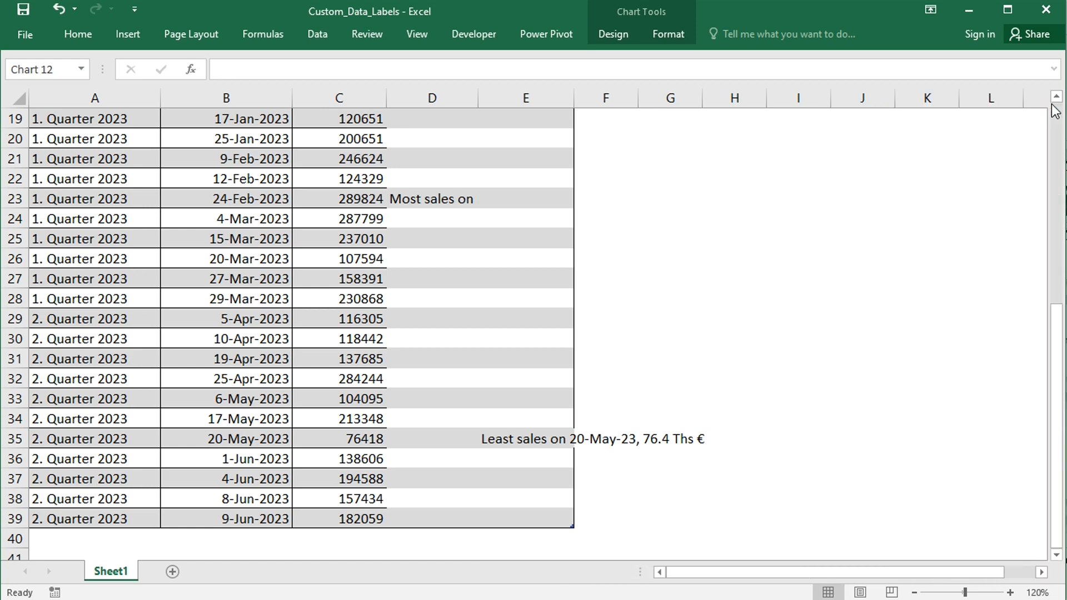
drag(1058, 310, 1062, 111)
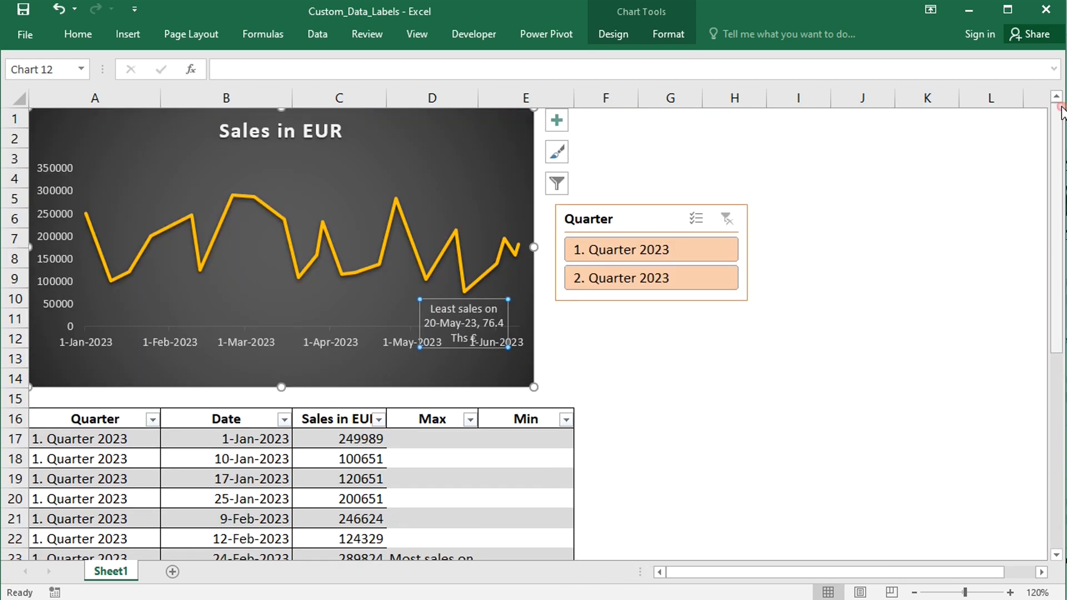
Set the font colour of the "Least sales on" data label to red
click(76, 32)
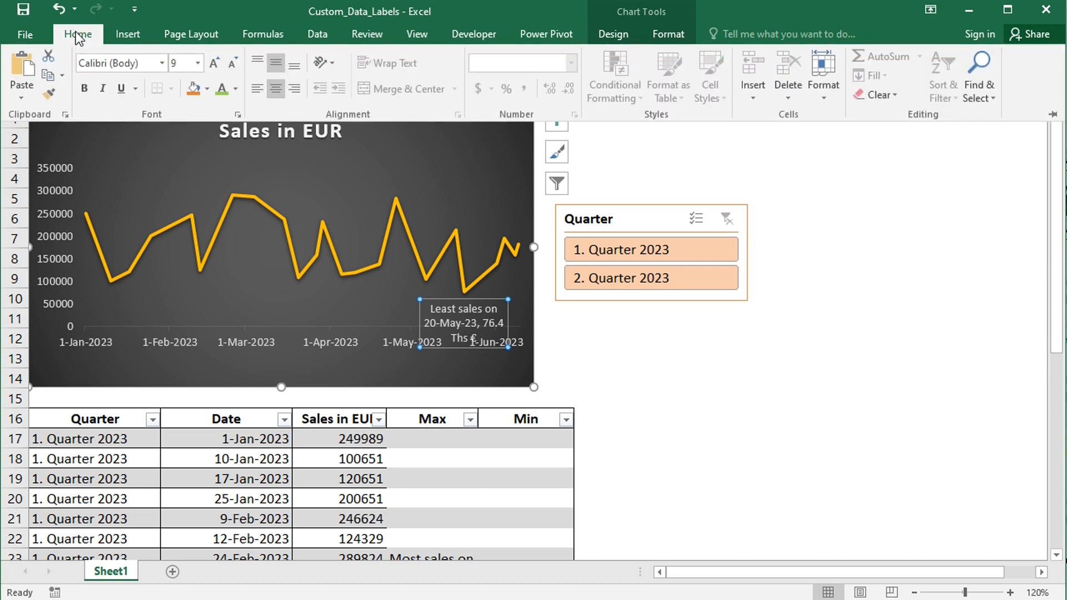
click(236, 89)
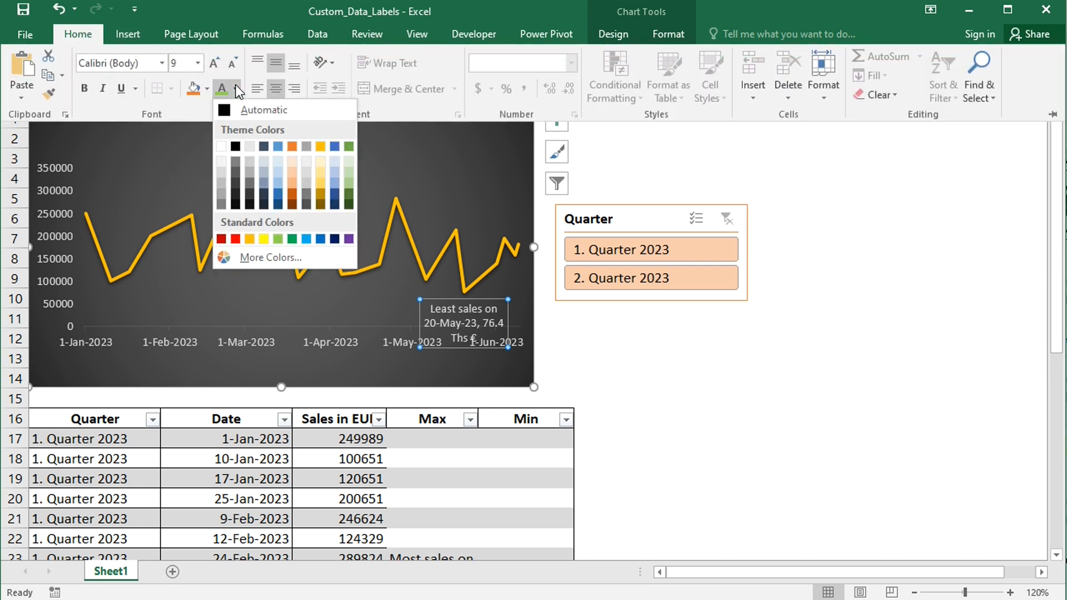
click(236, 238)
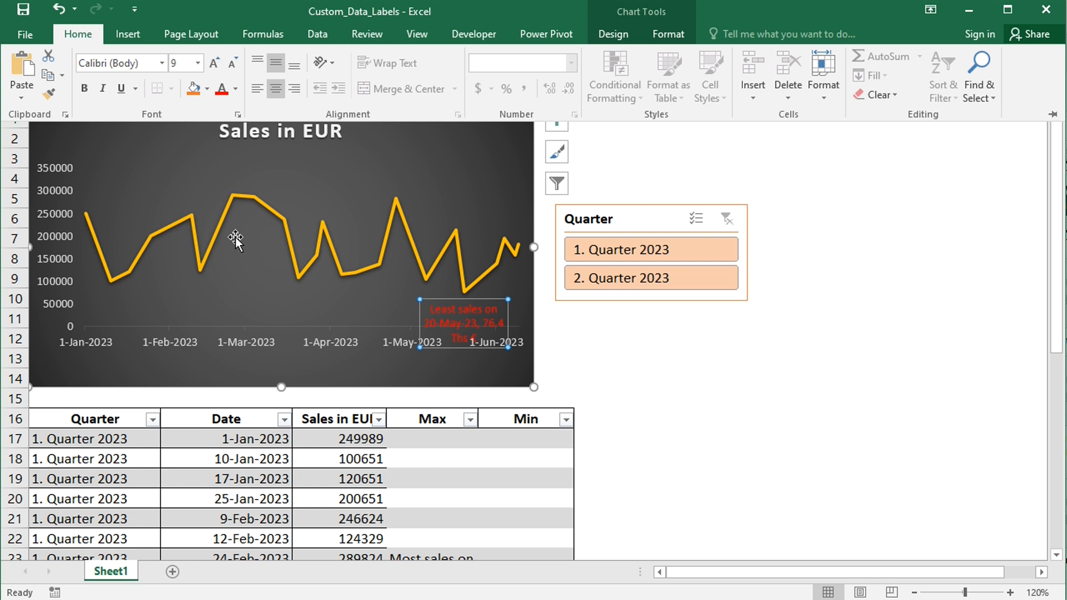
Include the second Sales in EUR series again in the chart's data source
click(289, 238)
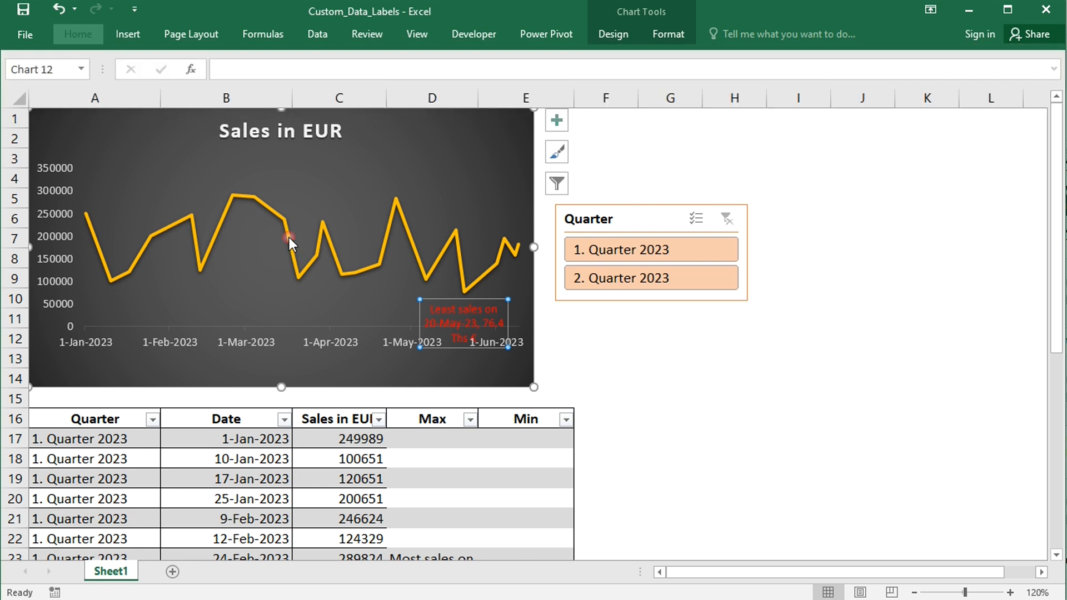
right_click(288, 238)
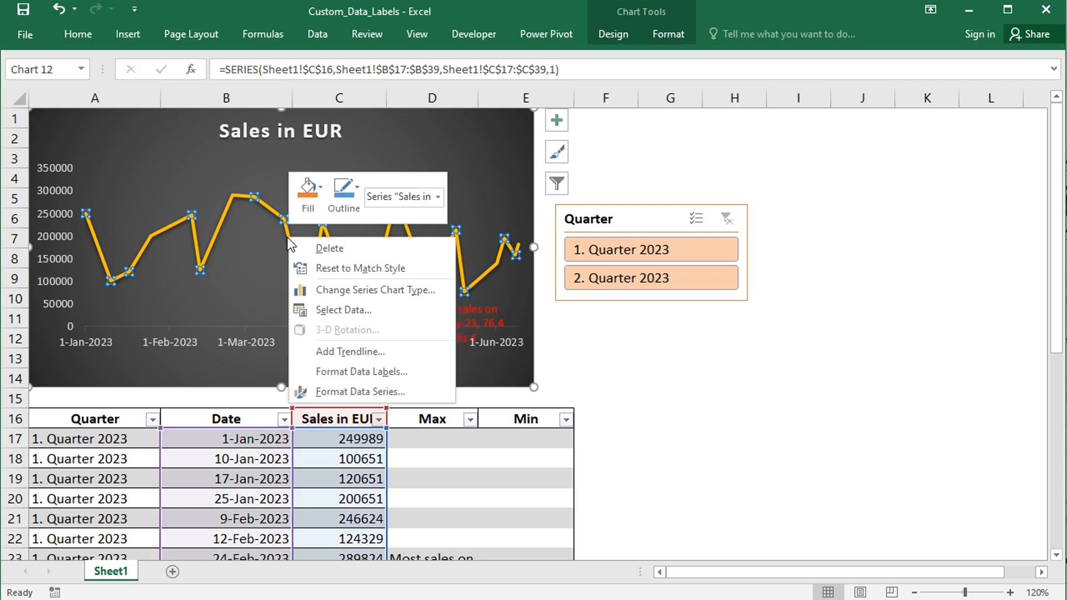
click(335, 315)
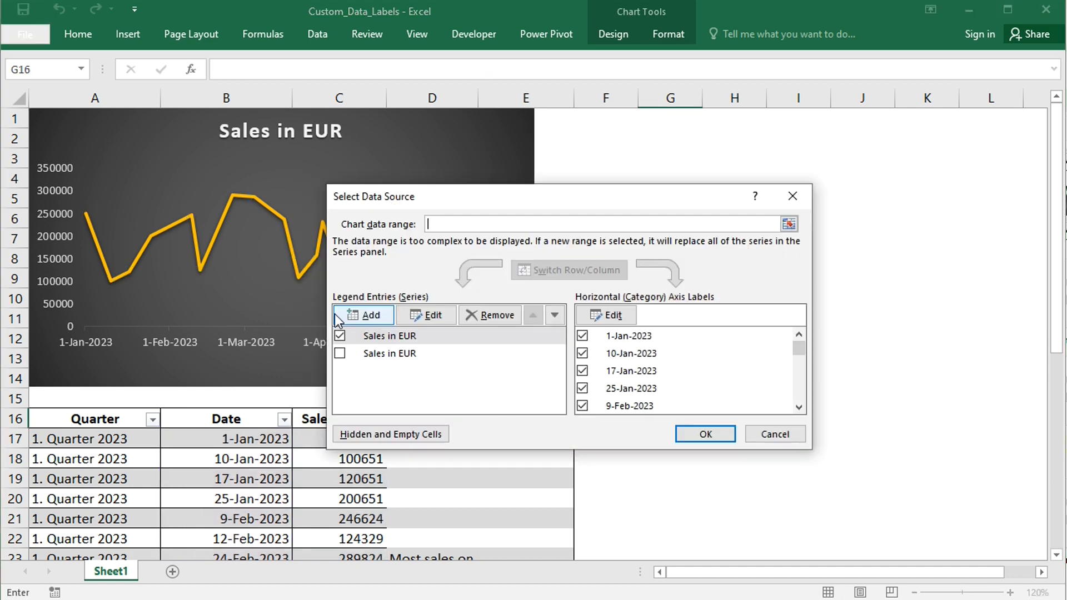
click(339, 354)
click(340, 353)
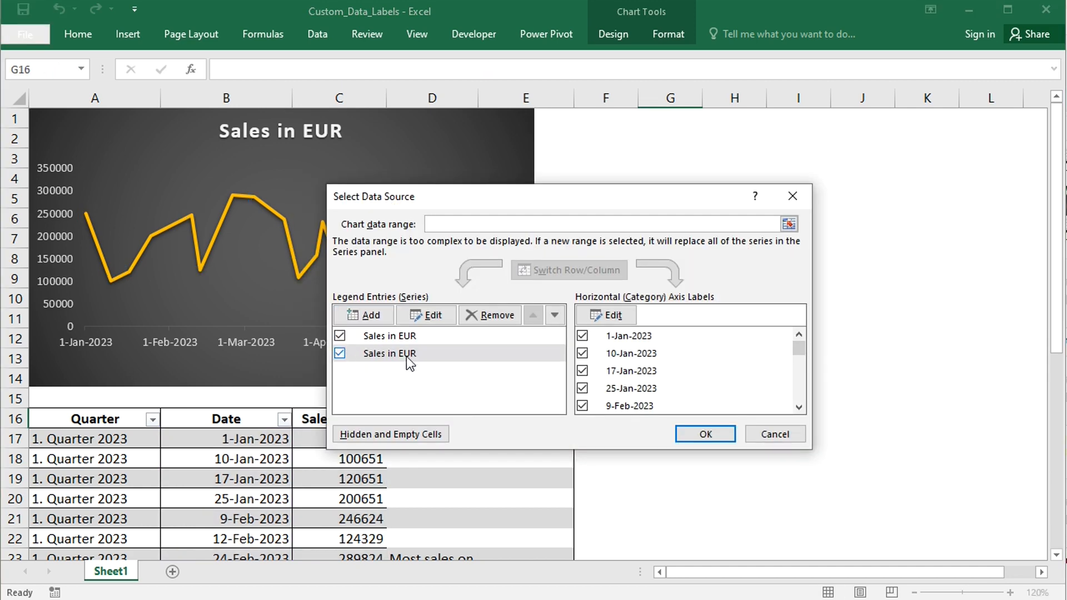
click(706, 435)
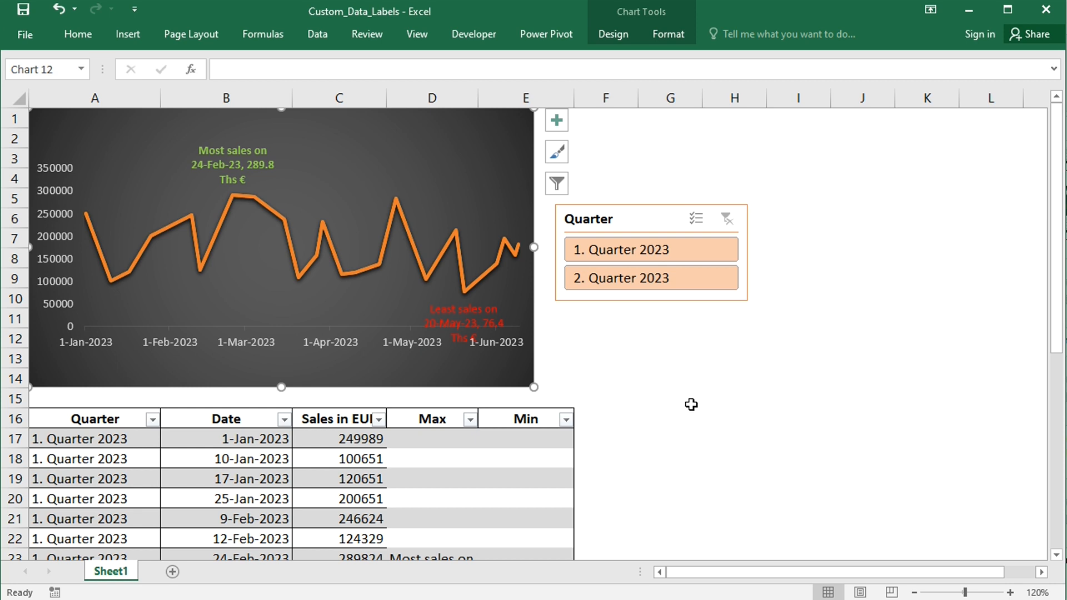
Add a chart title above the line chart
click(612, 34)
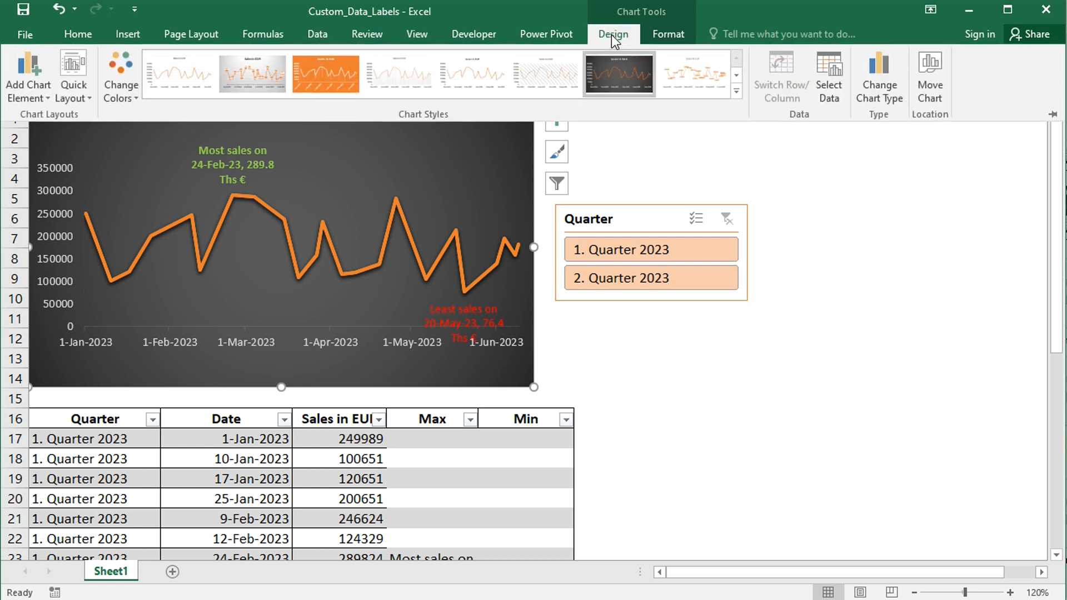
click(24, 74)
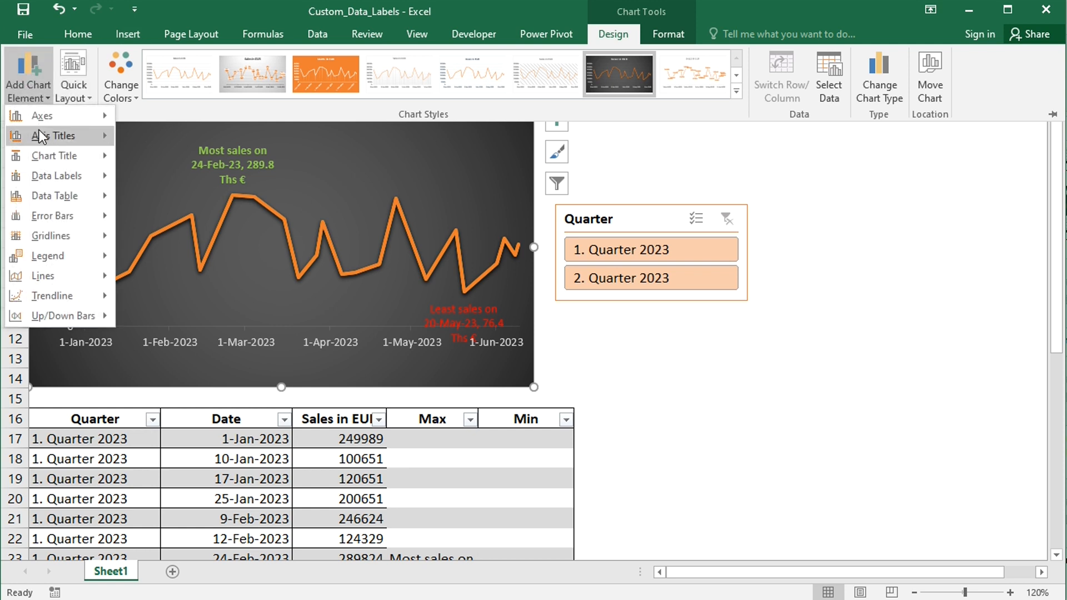
mouse_move(57, 152)
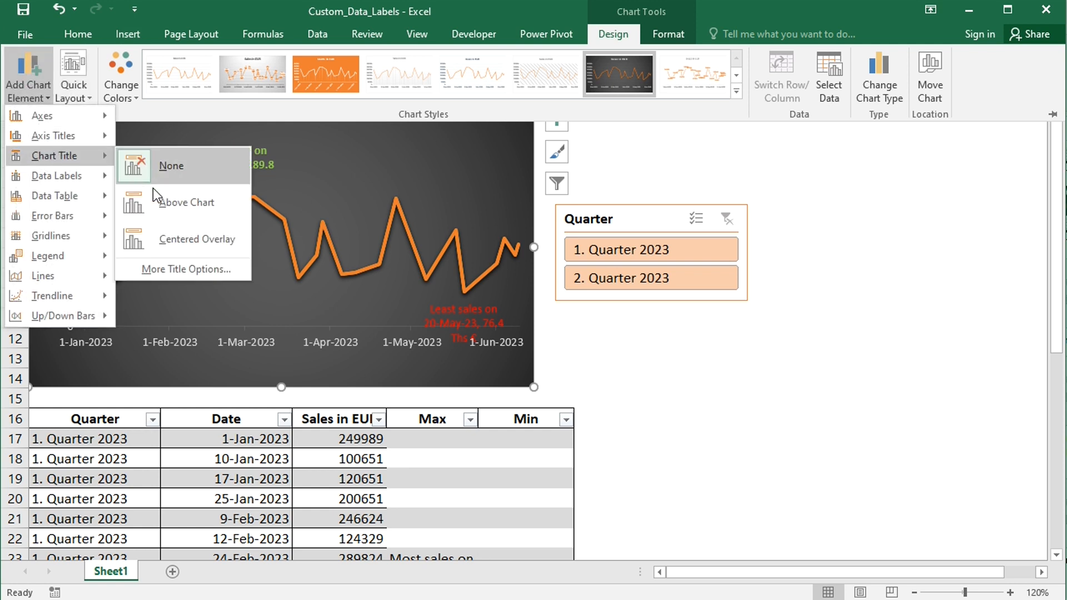
click(178, 199)
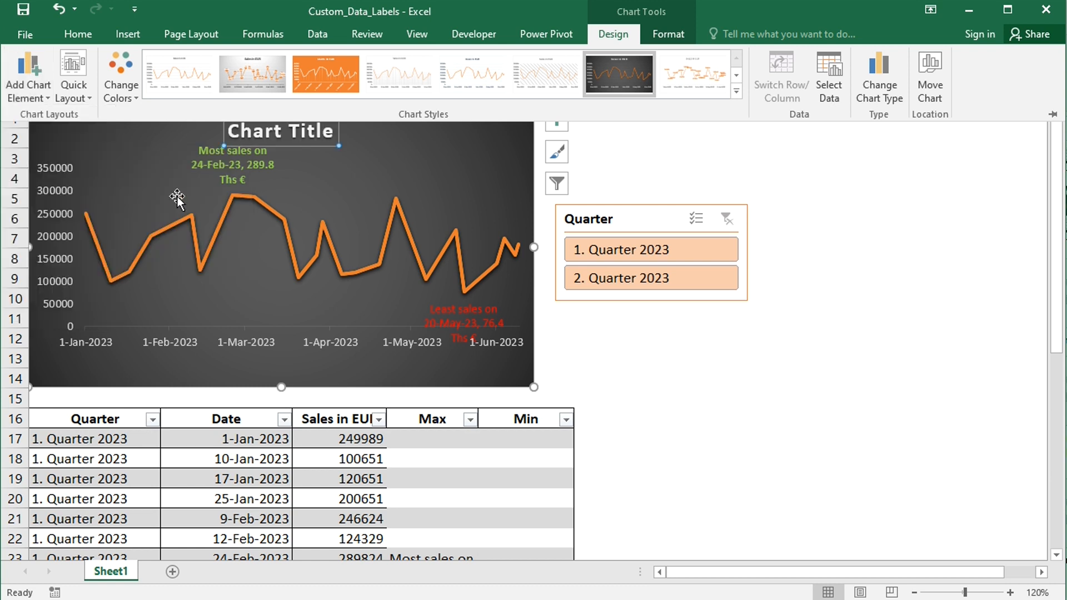
Replace the chart title's placeholder text with "Sales in EUR"
click(289, 133)
click(289, 134)
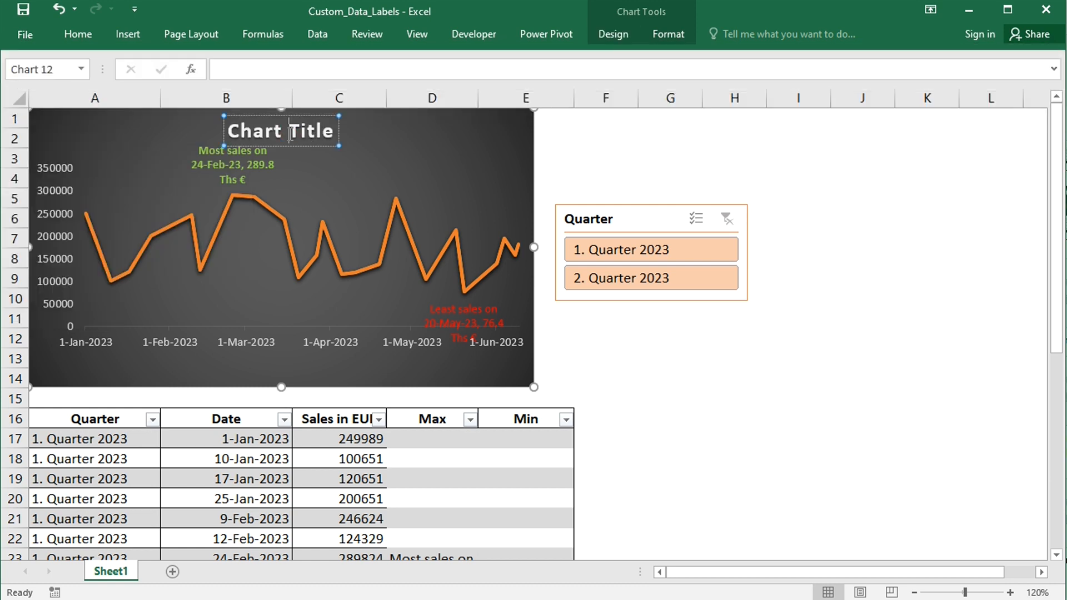
key(Delete)
key(Delete)
key(Delete)
key(Delete)
key(Delete)
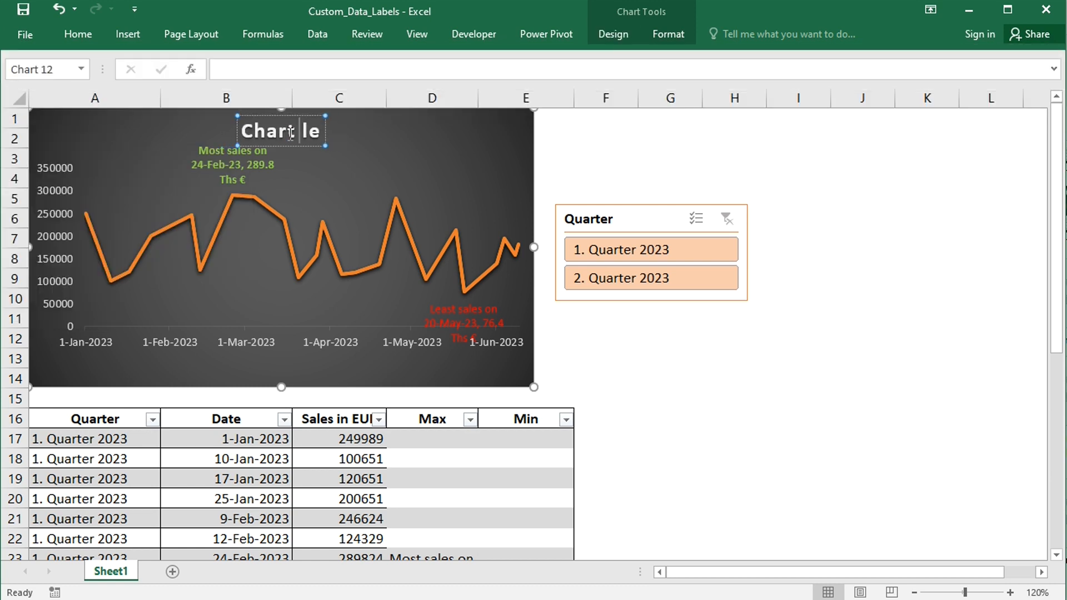
key(BackSpace)
key(BackSpace)
key(BackSpace)
key(BackSpace)
key(BackSpace)
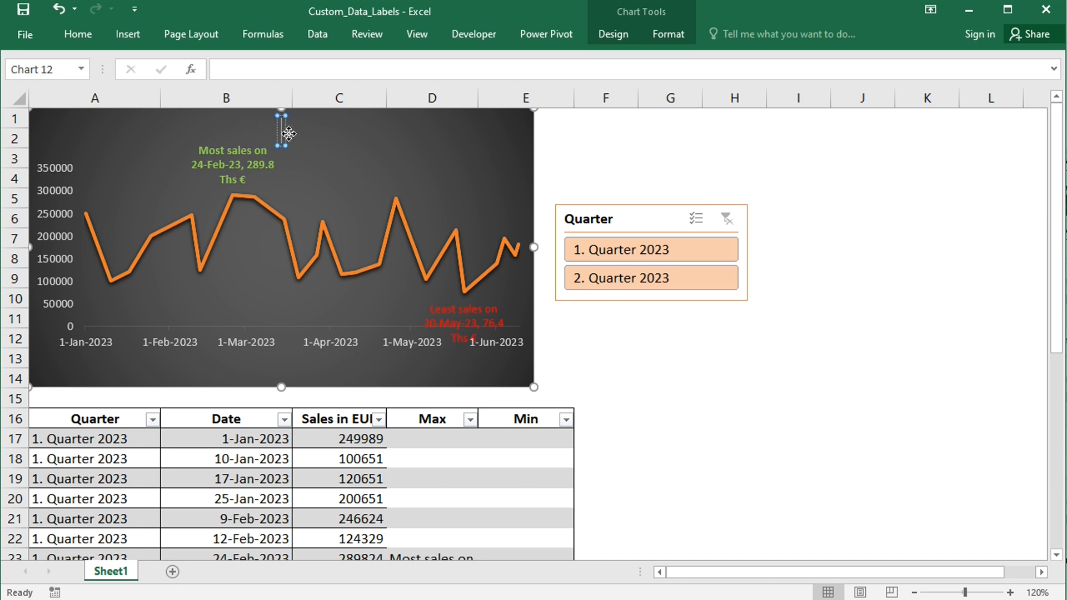
text(Sales in EUR)
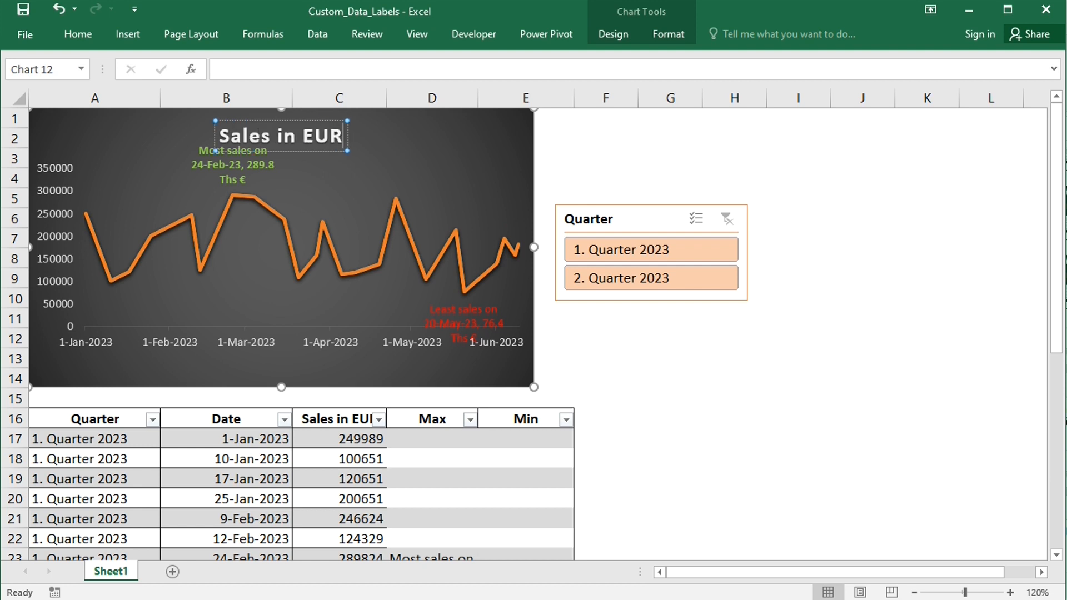
click(679, 469)
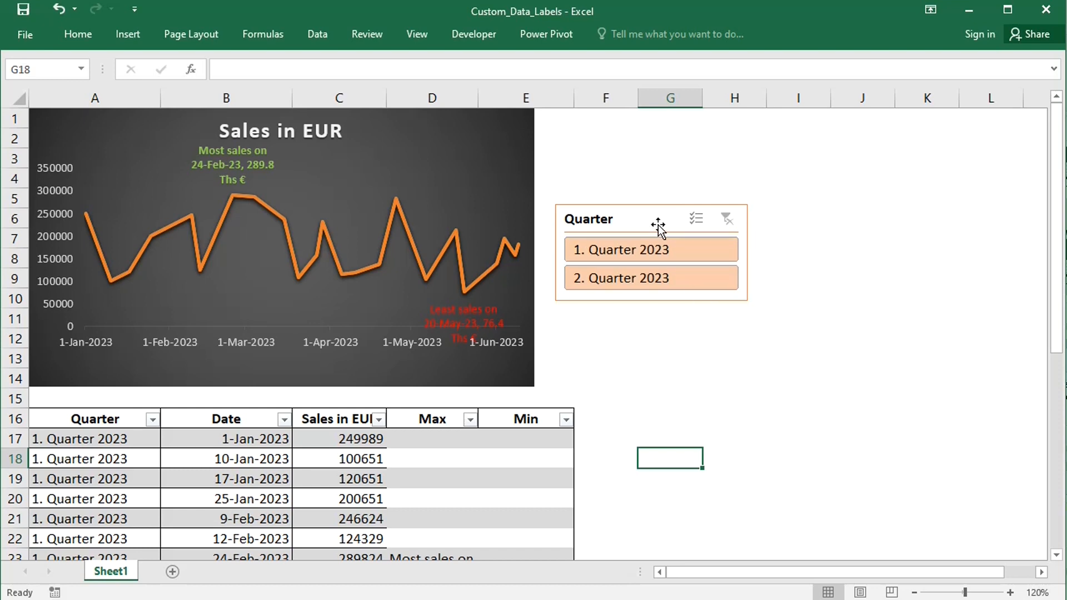
Move the Quarter slicer away from the chart into columns H to K and widen the chart to the end of column G
drag(657, 223, 846, 214)
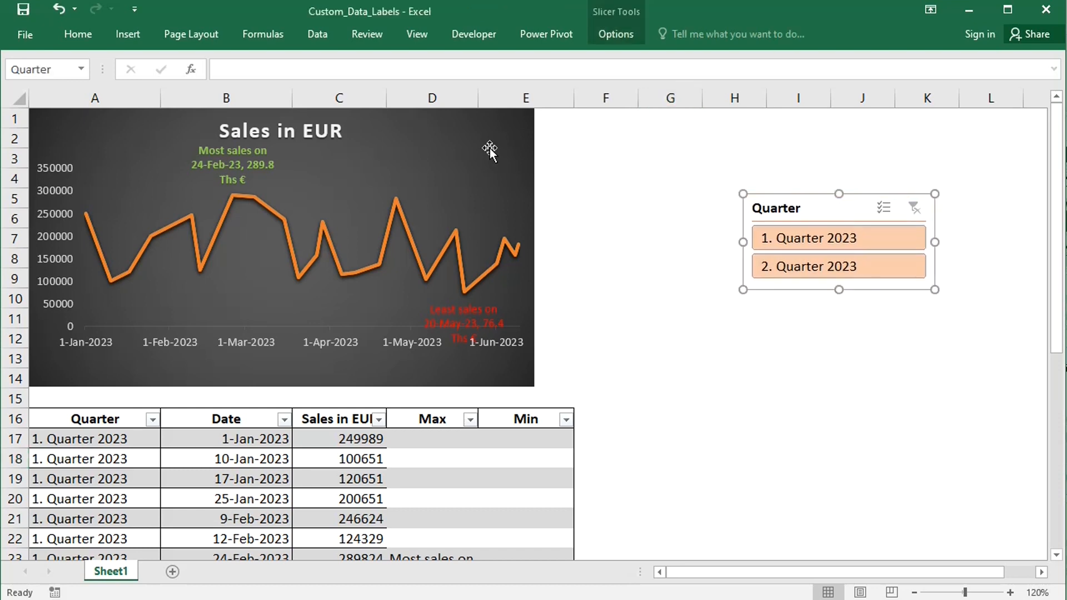
click(488, 146)
drag(534, 248, 701, 326)
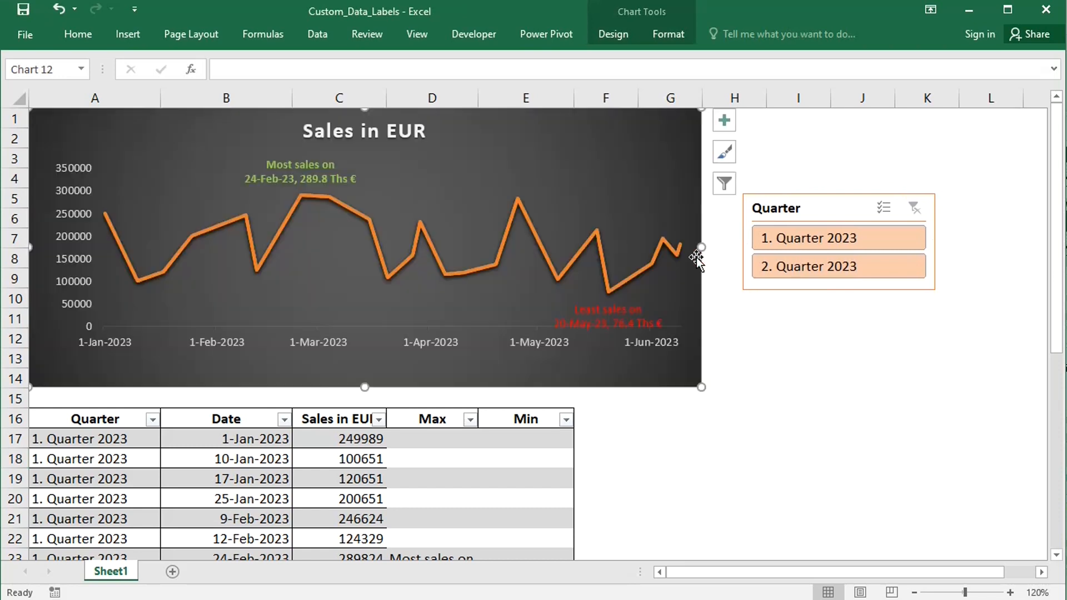
Make the "Least sales on" data label bold and set its font colour to a light orange theme colour
right_click(621, 315)
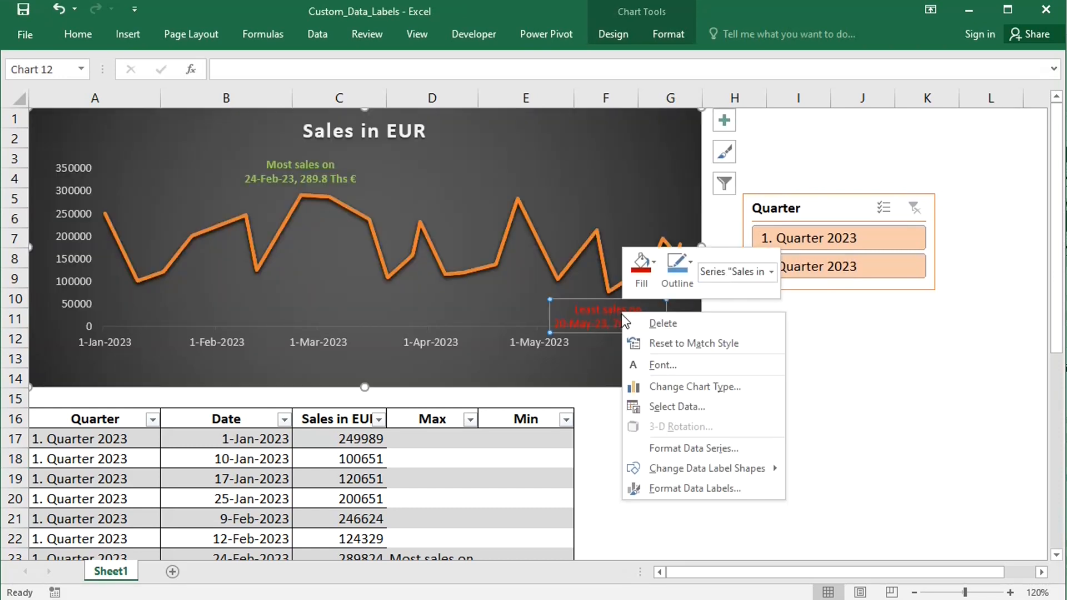
click(661, 366)
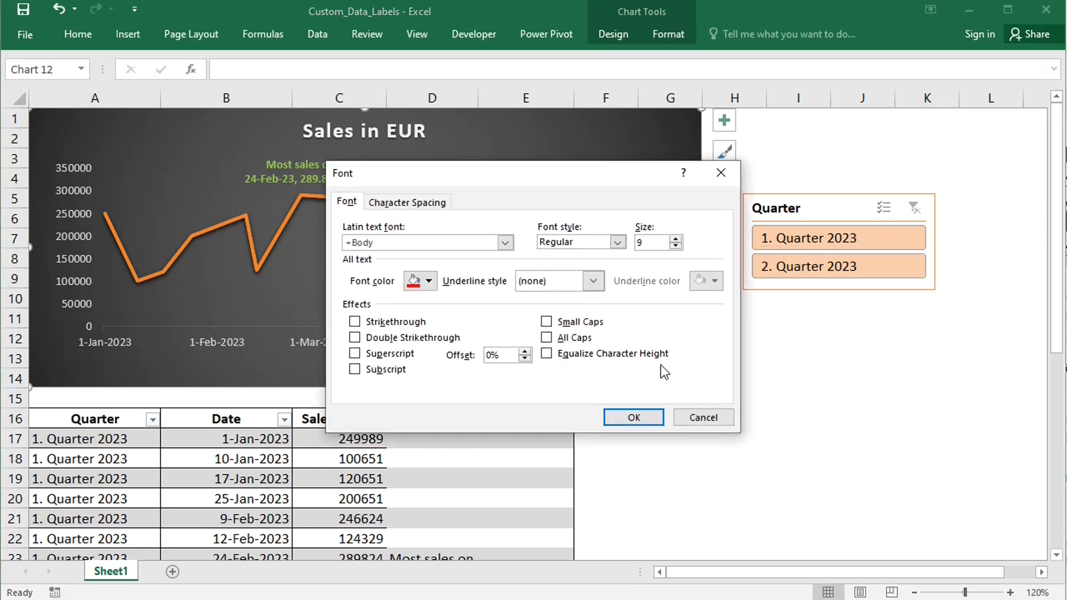
click(618, 243)
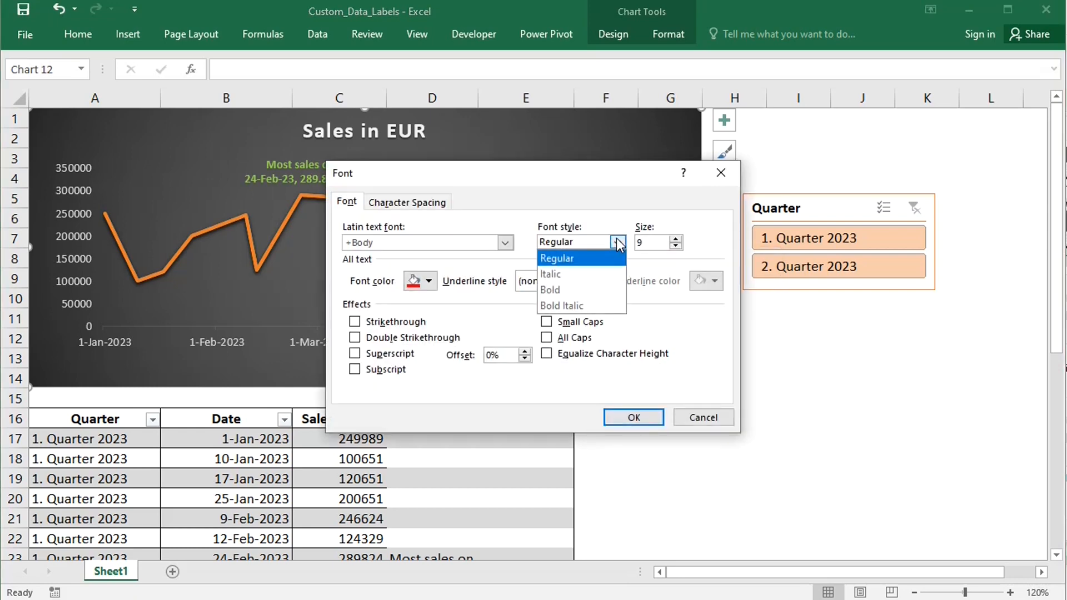
click(560, 290)
click(431, 281)
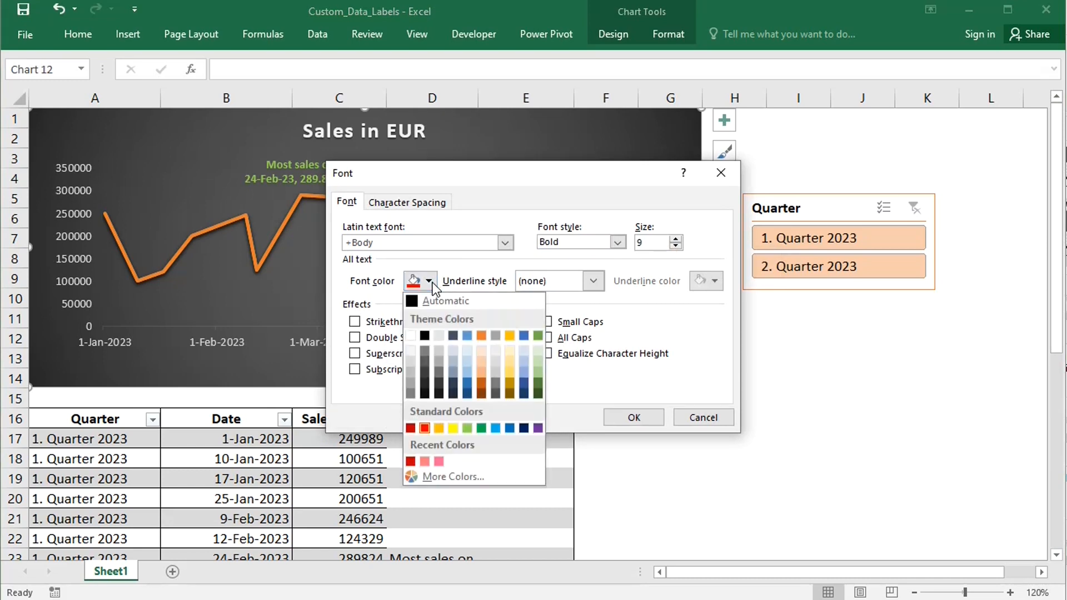
click(480, 360)
click(633, 418)
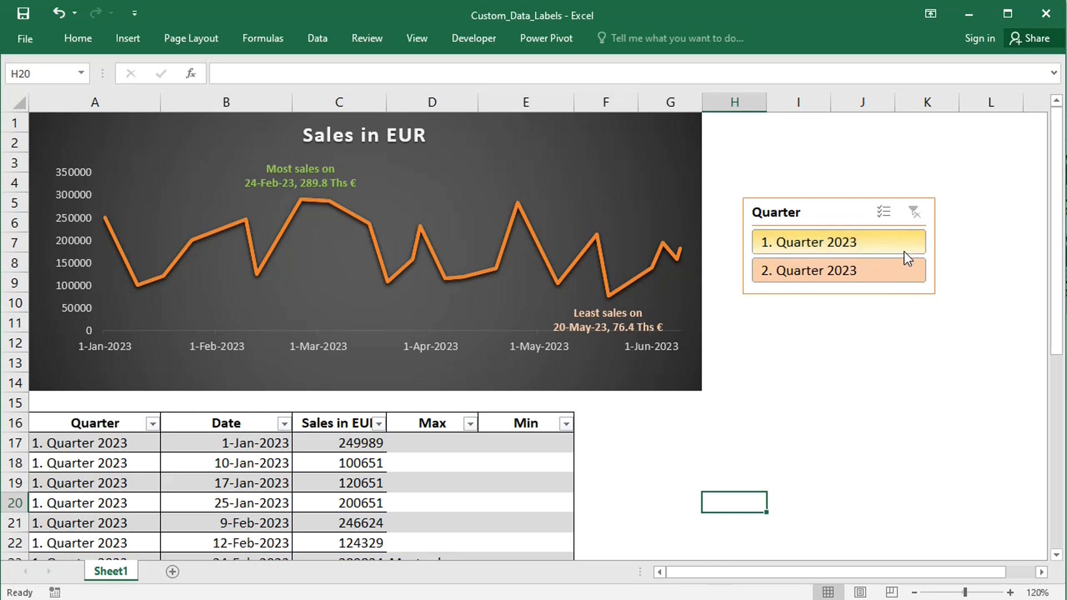
Filter the chart to 1. Quarter 2023, switch it to 2. Quarter 2023, and clear the slicer filter
click(909, 248)
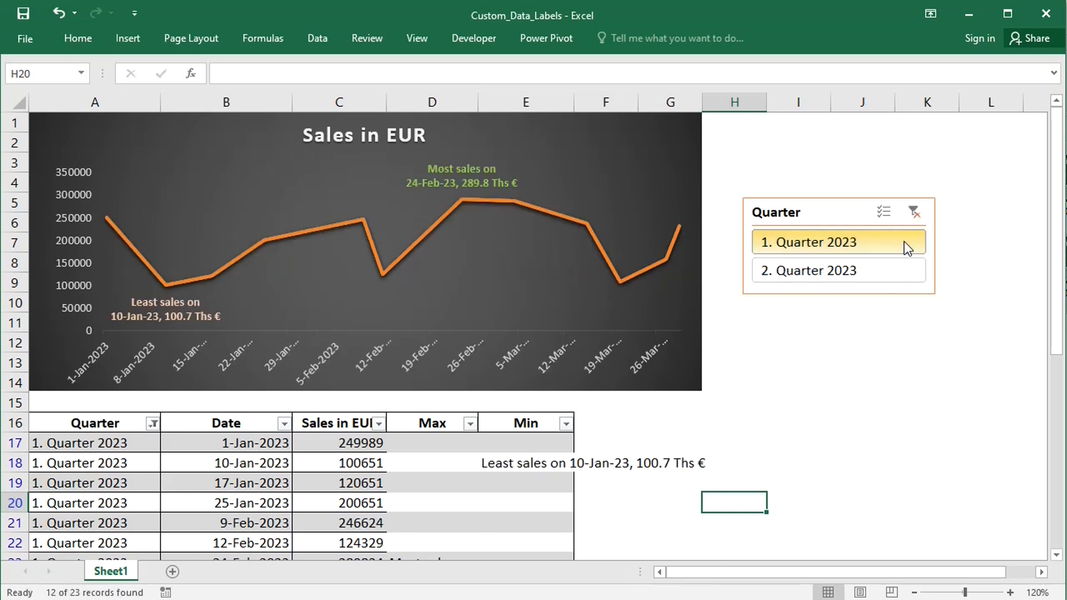
click(886, 268)
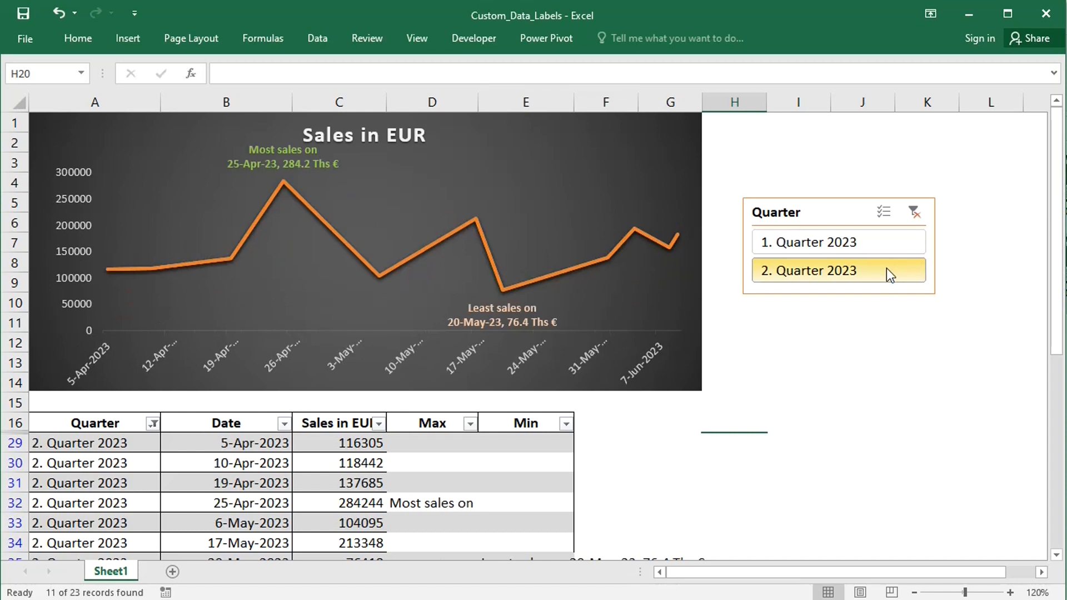
click(916, 212)
Add a record below the table's last row with date 6/11/2023 and sales of 76000, and return to the chart
drag(1060, 249, 1060, 538)
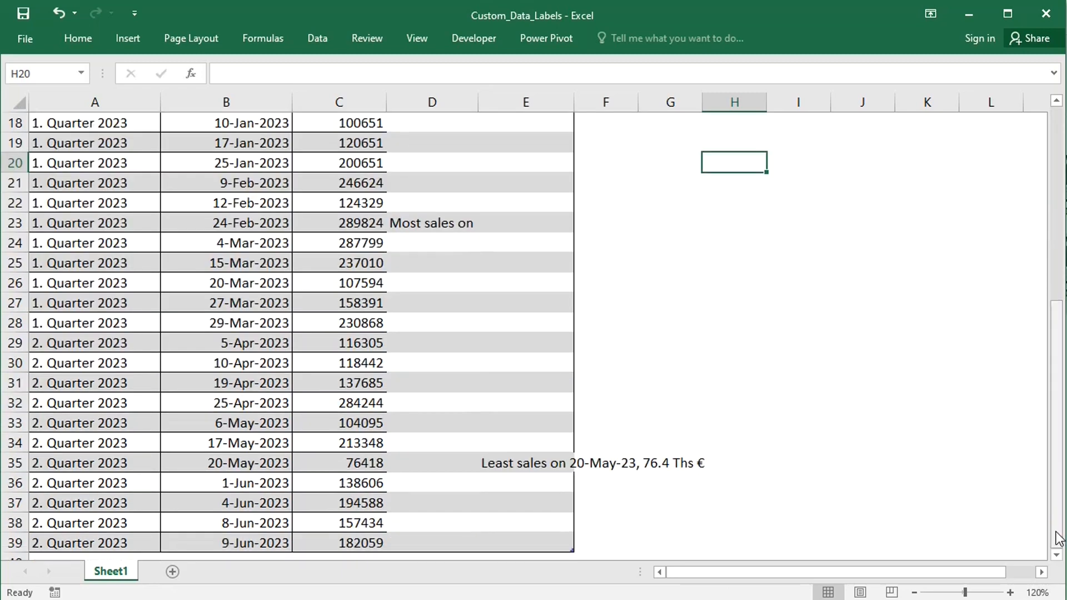
click(1056, 555)
click(1056, 555)
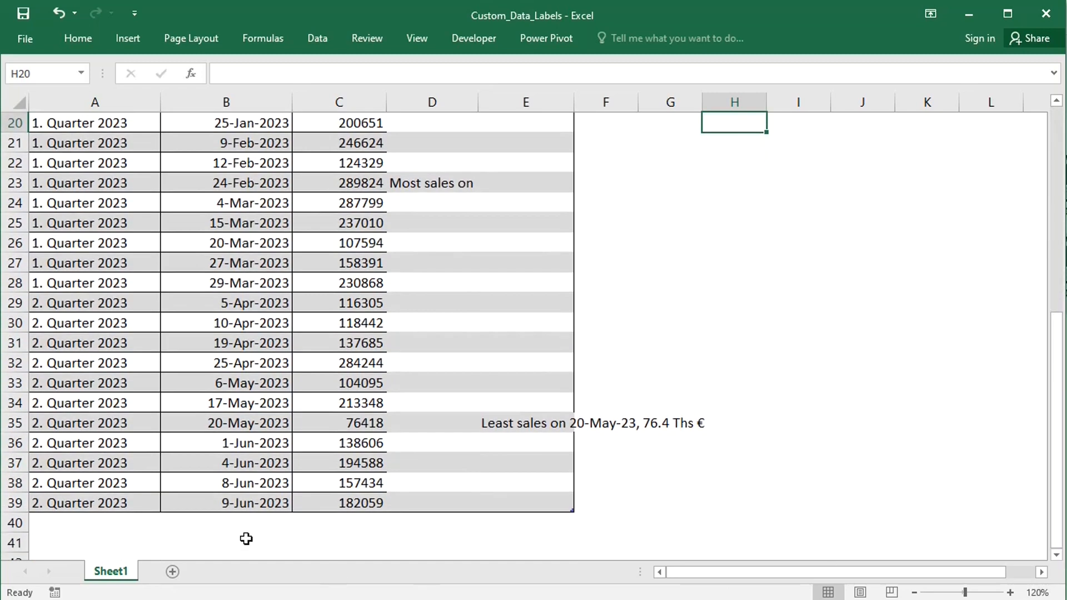
click(215, 524)
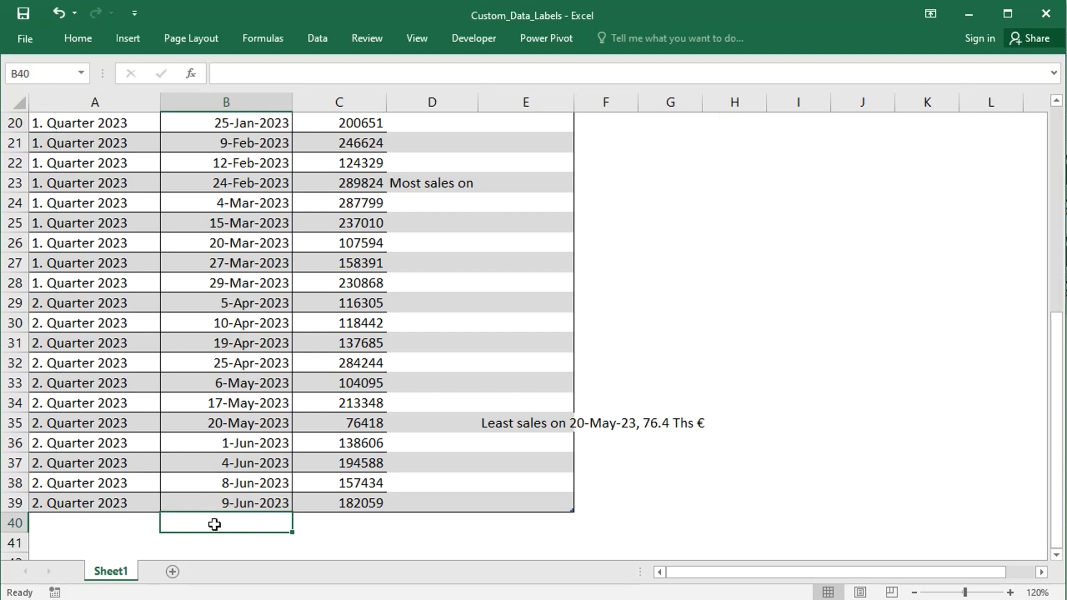
text(6)
text(1/)
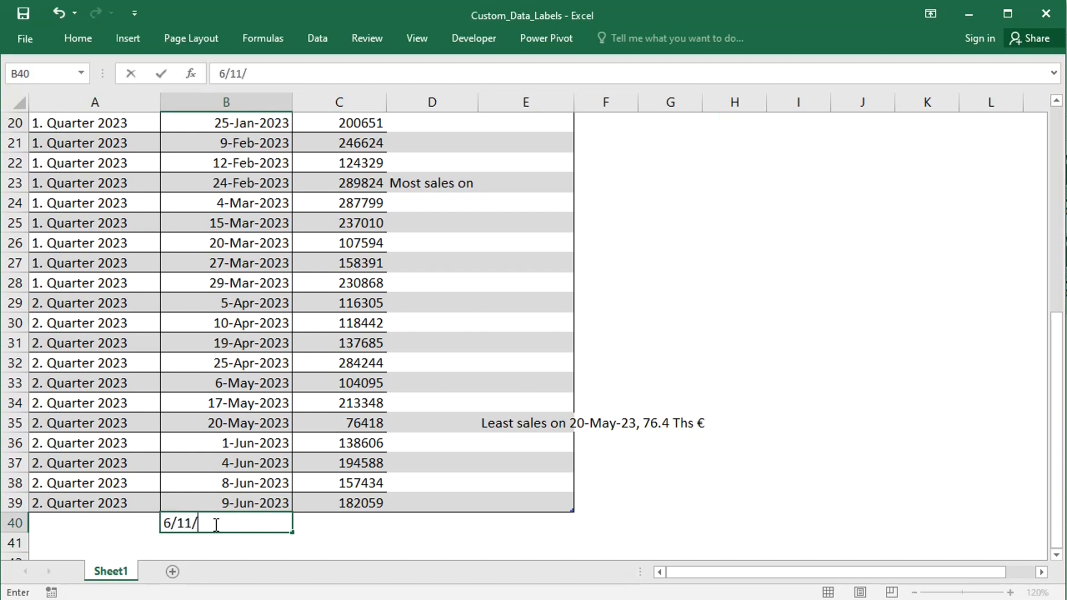
text(2023)
click(321, 527)
text(76000)
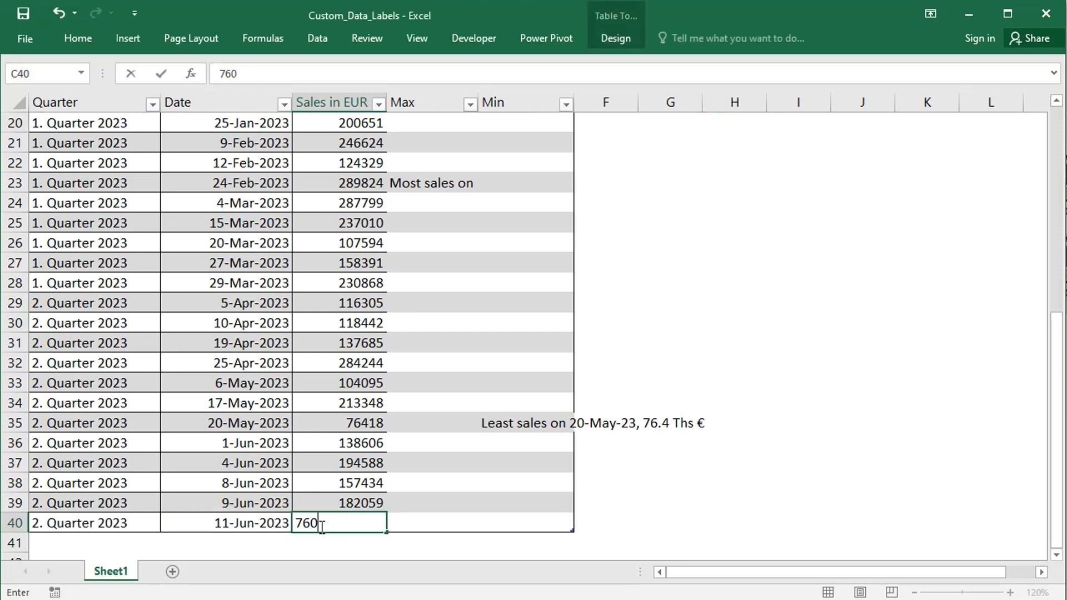
click(605, 523)
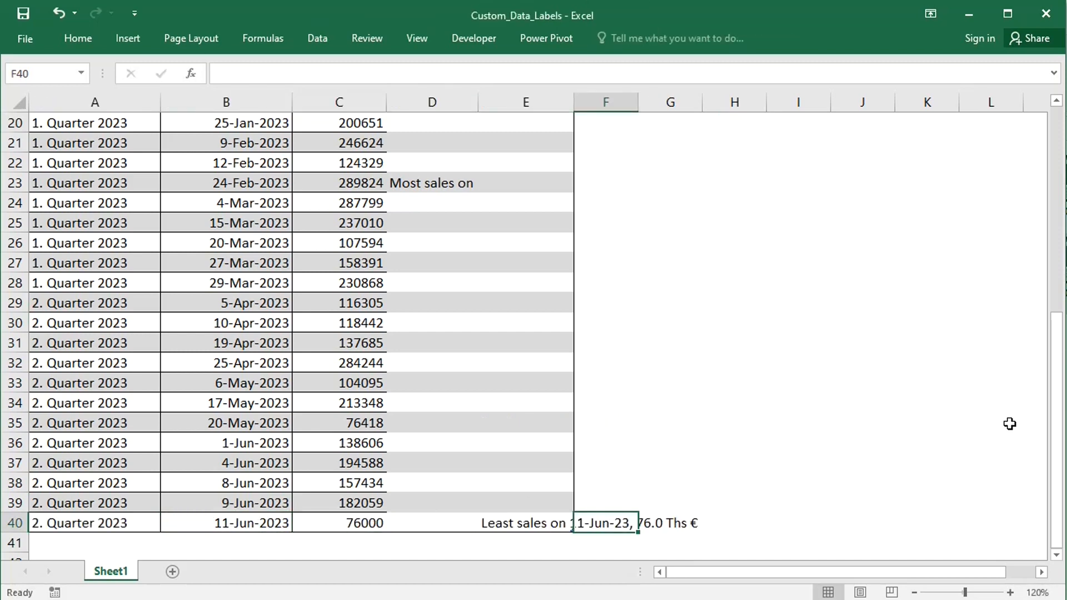
drag(1056, 423, 1061, 167)
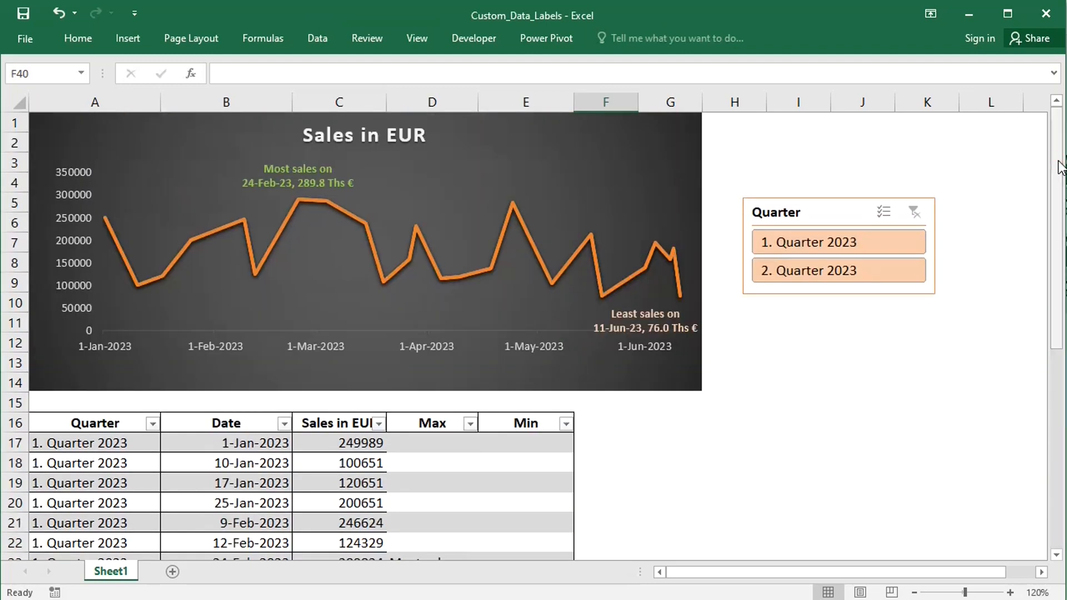